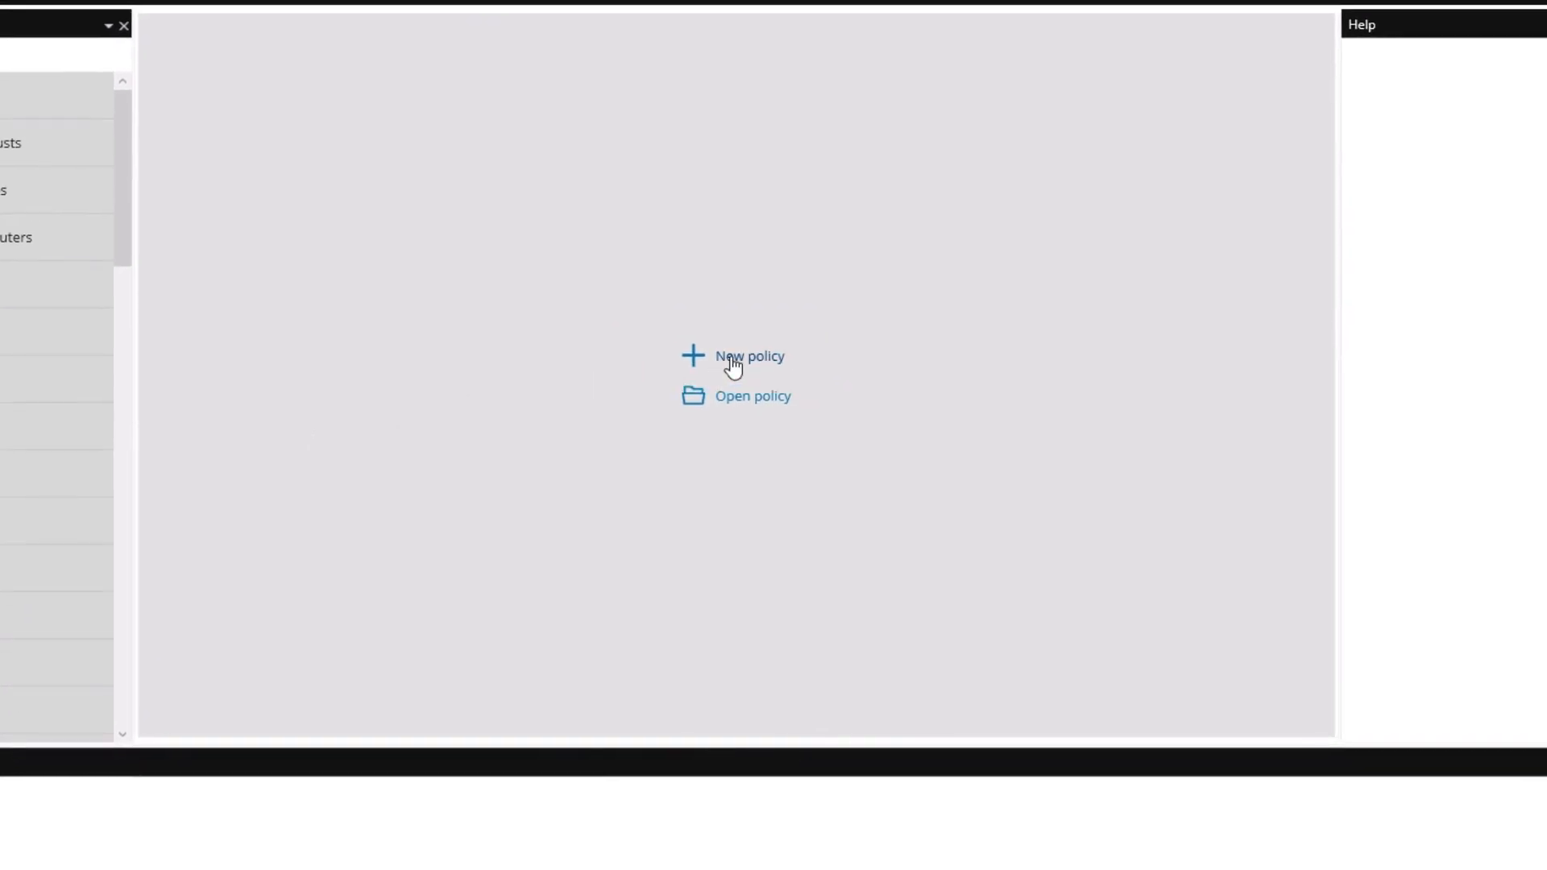
Step: Create a policy named "Reboot Prompt", described as a window prompting the user to restart their computer, with the option to delay or decline the reboot
{"action": "left_click", "coordinate": [731, 358]}
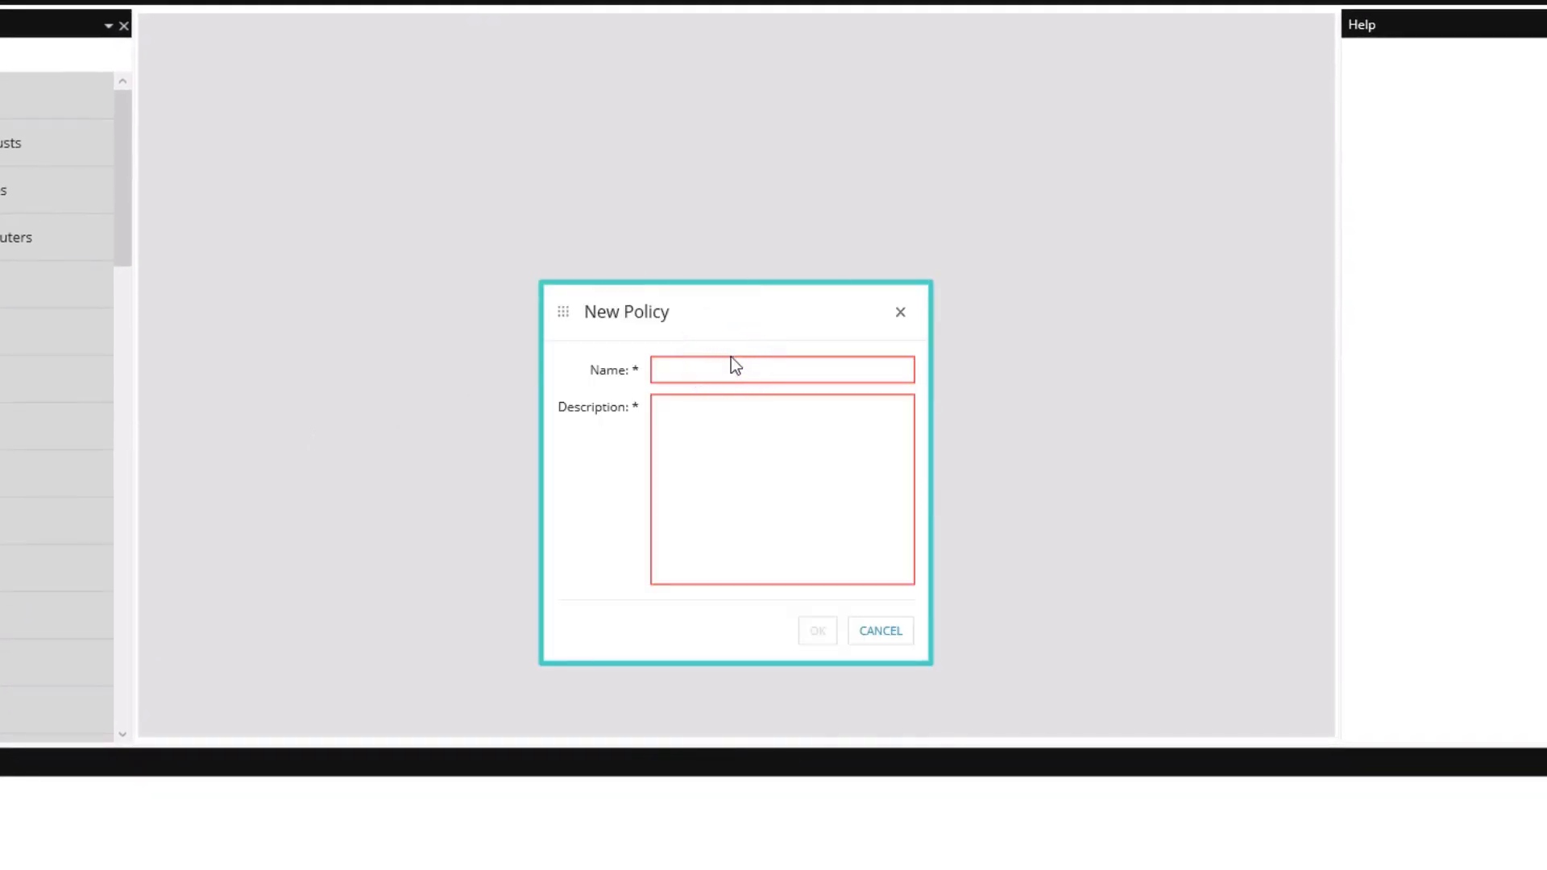
{"action": "type", "text": "Reboot Prompt"}
{"action": "left_click", "coordinate": [798, 455]}
{"action": "type", "text": "This "}
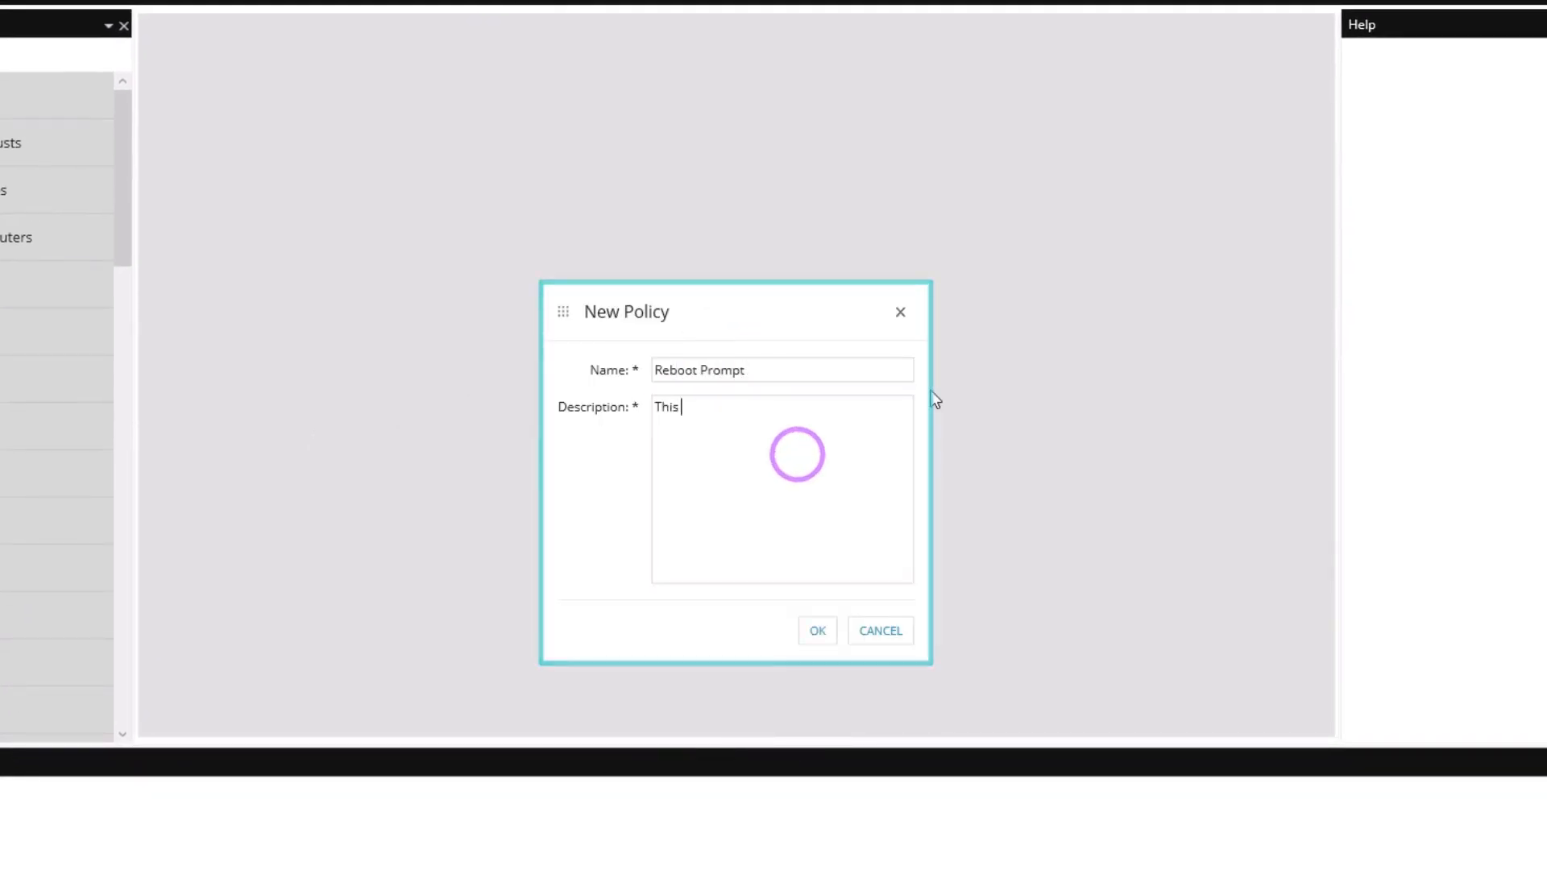
{"action": "type", "text": "prompt will appear in a window and prompt the user to resta"}
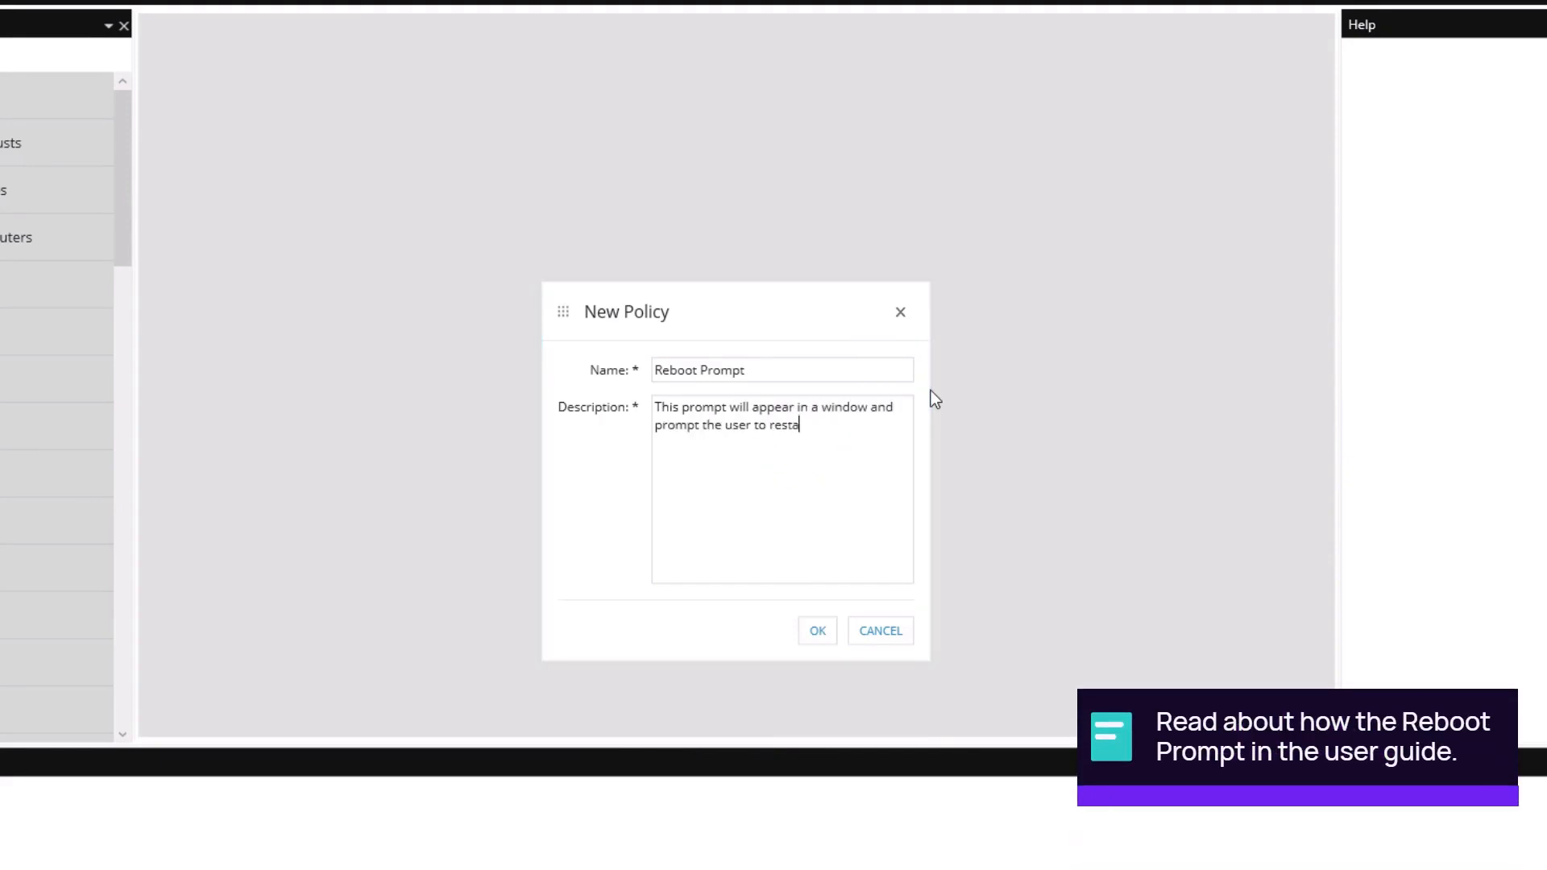
{"action": "type", "text": "rt their computer. They will have the option"}
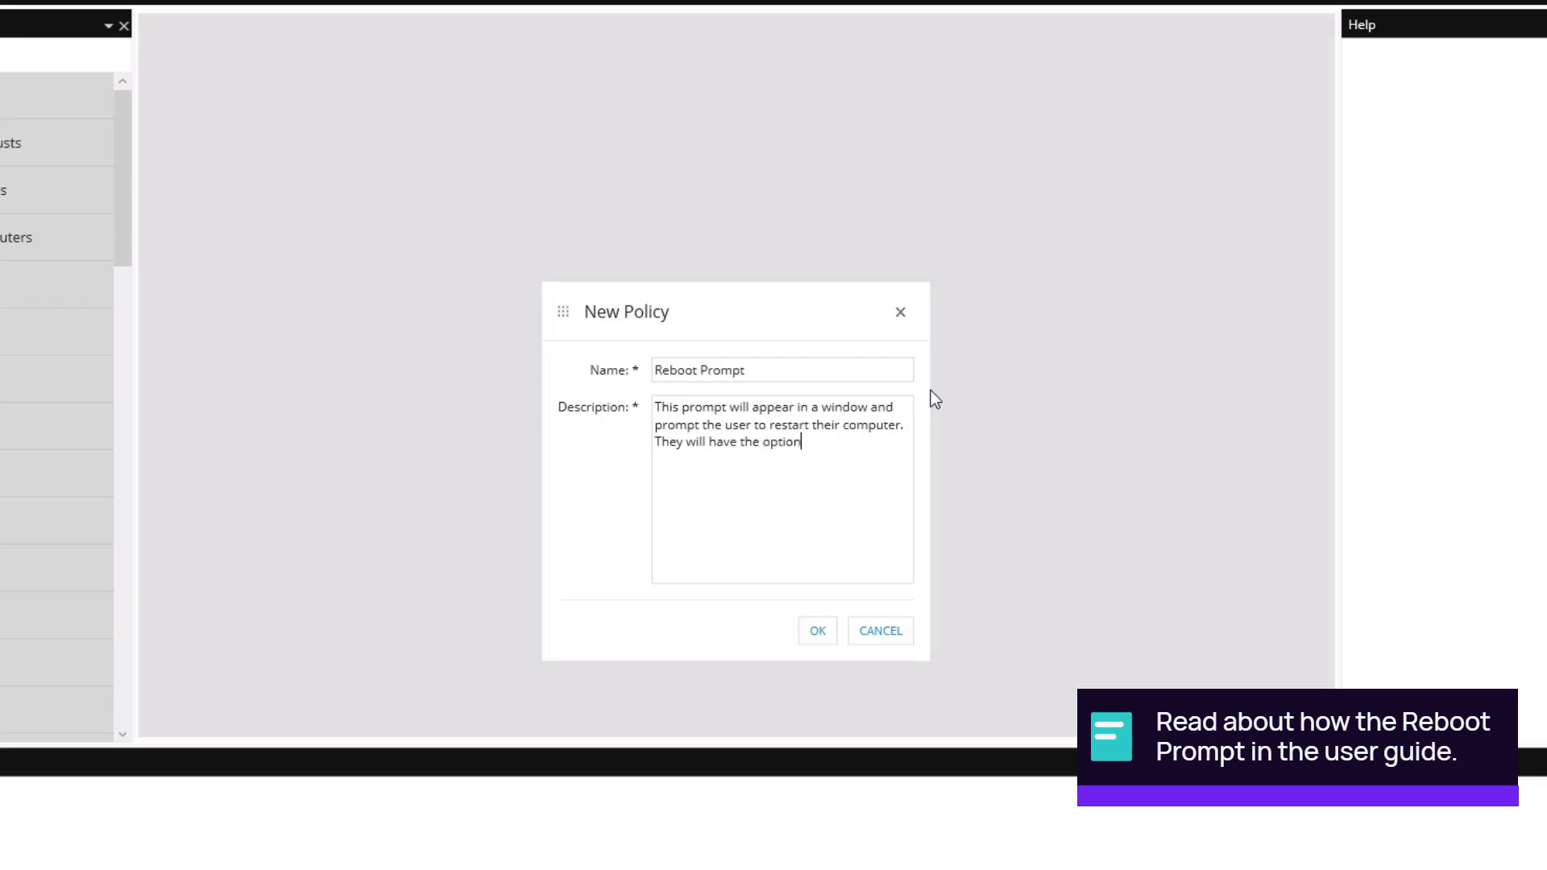
{"action": "type", "text": " to delay or decline the reboot."}
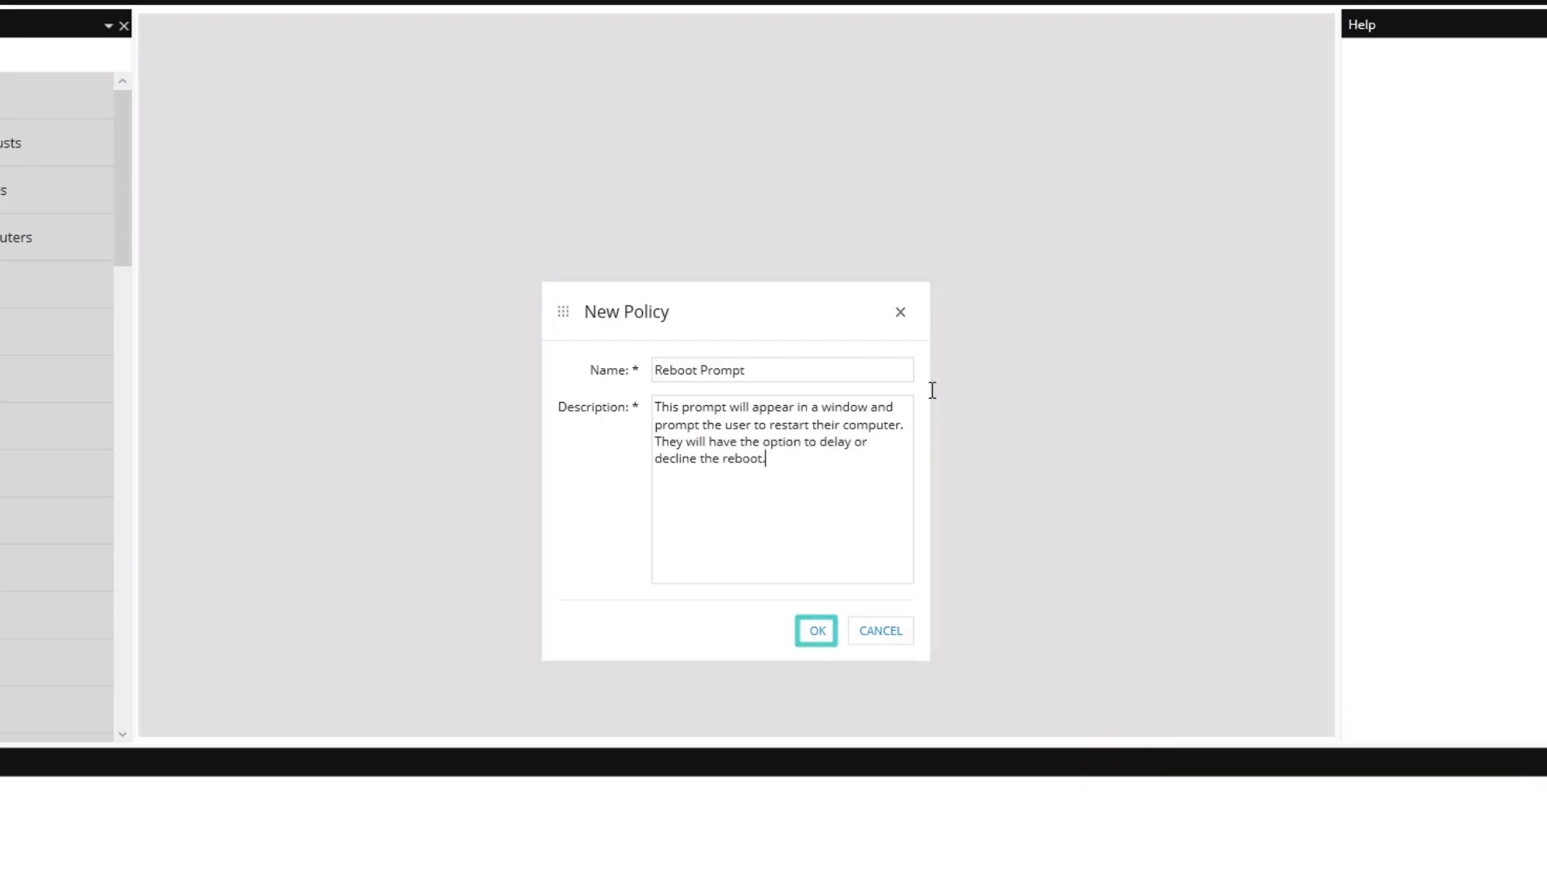
{"action": "left_click", "coordinate": [820, 634]}
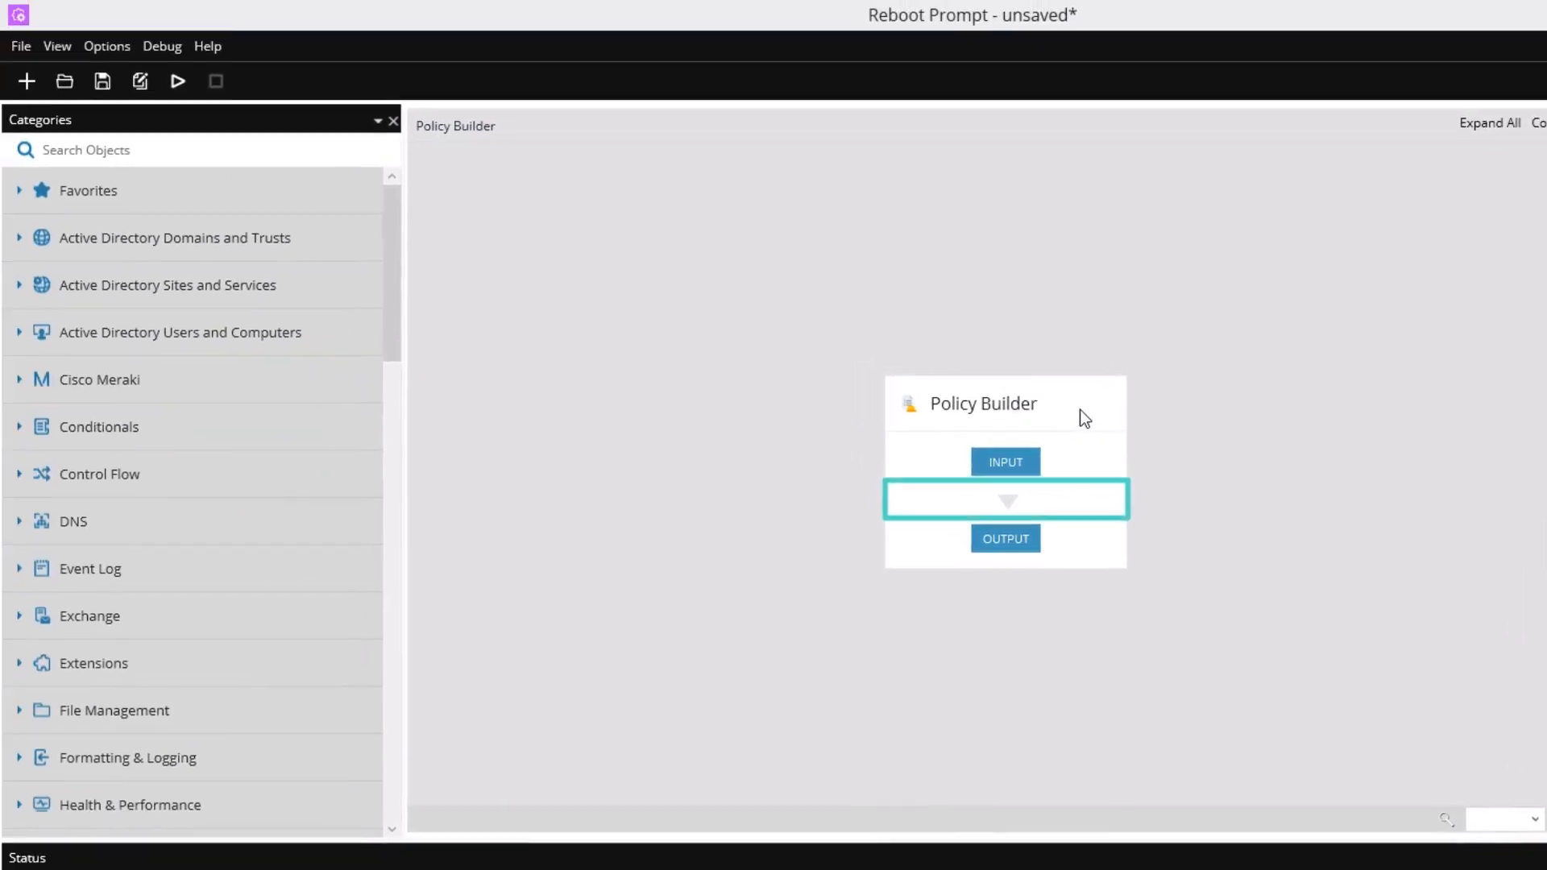
Step: Search the objects for "reboot" and place the Reboot Prompt object between the policy's input and output
{"action": "left_click", "coordinate": [133, 148]}
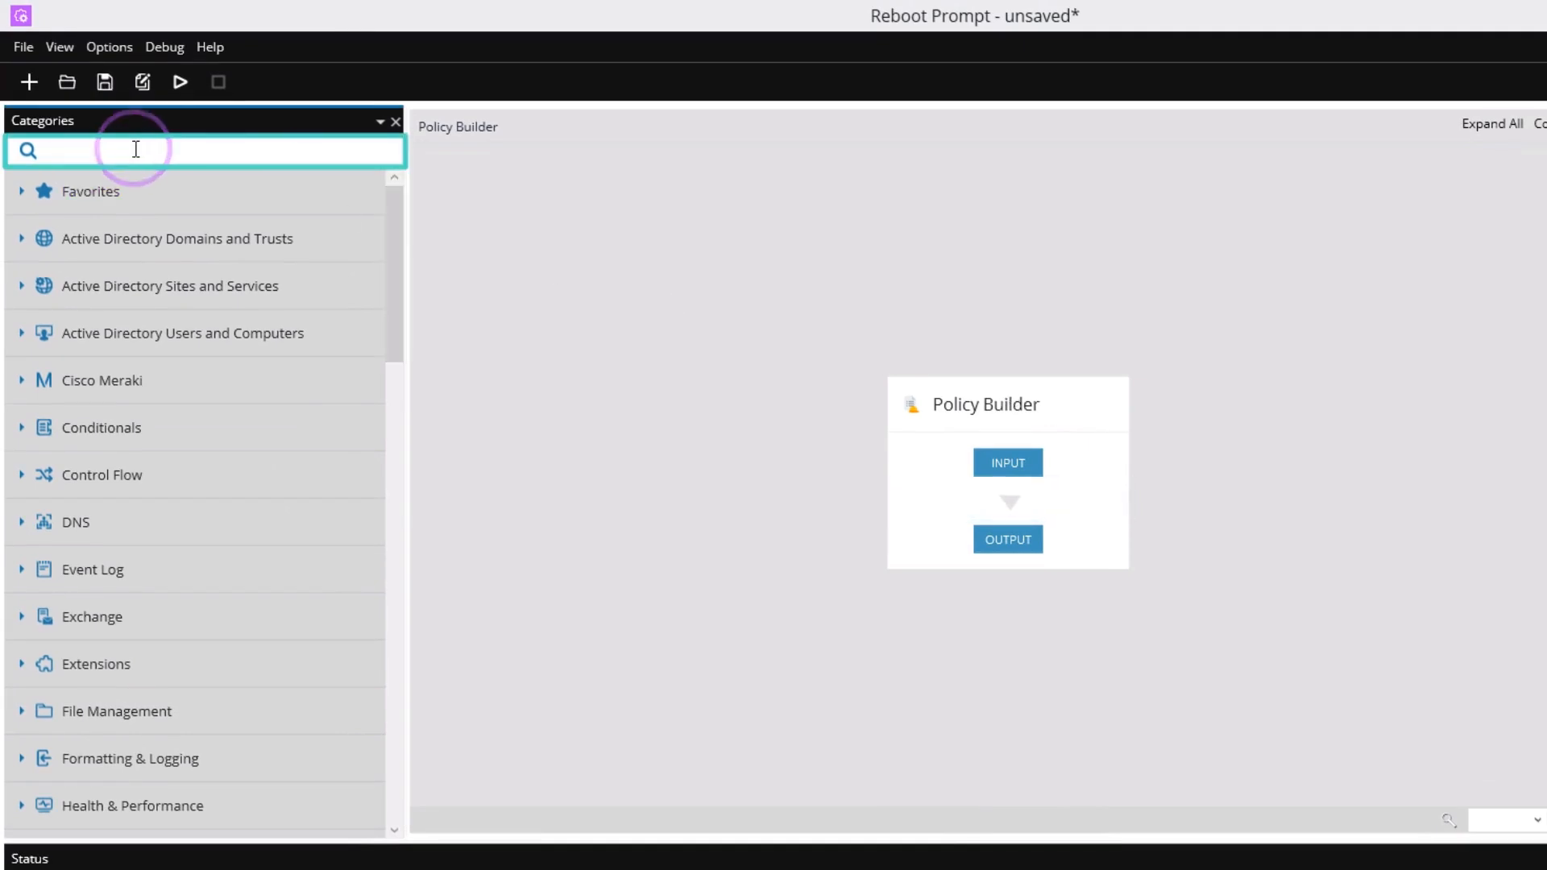
{"action": "type", "text": "reboot"}
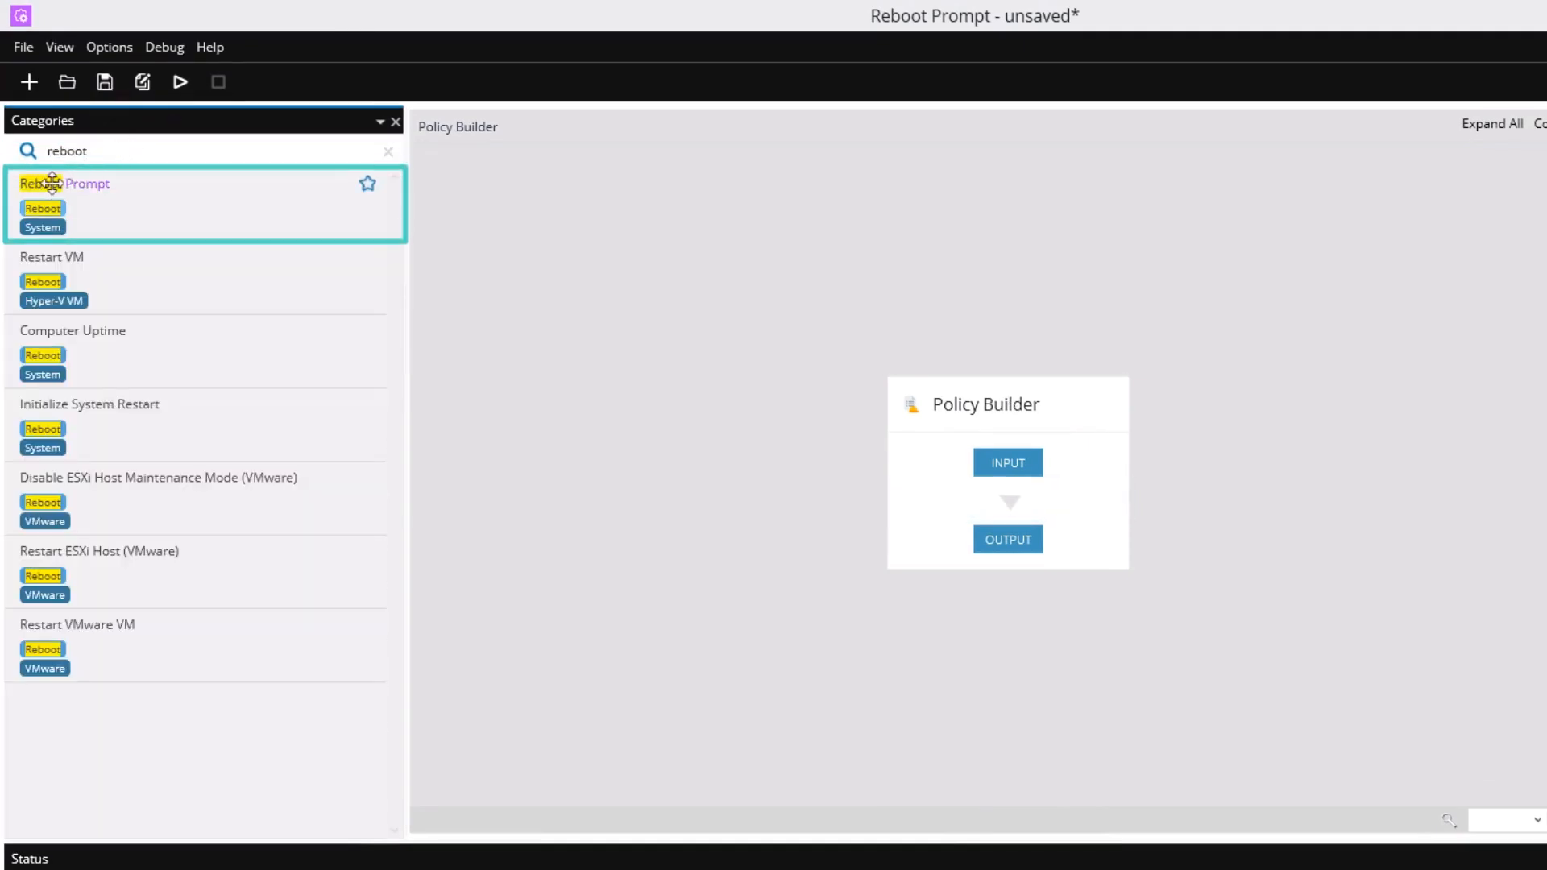
{"action": "left_click_drag", "start_coordinate": [42, 185], "coordinate": [949, 500]}
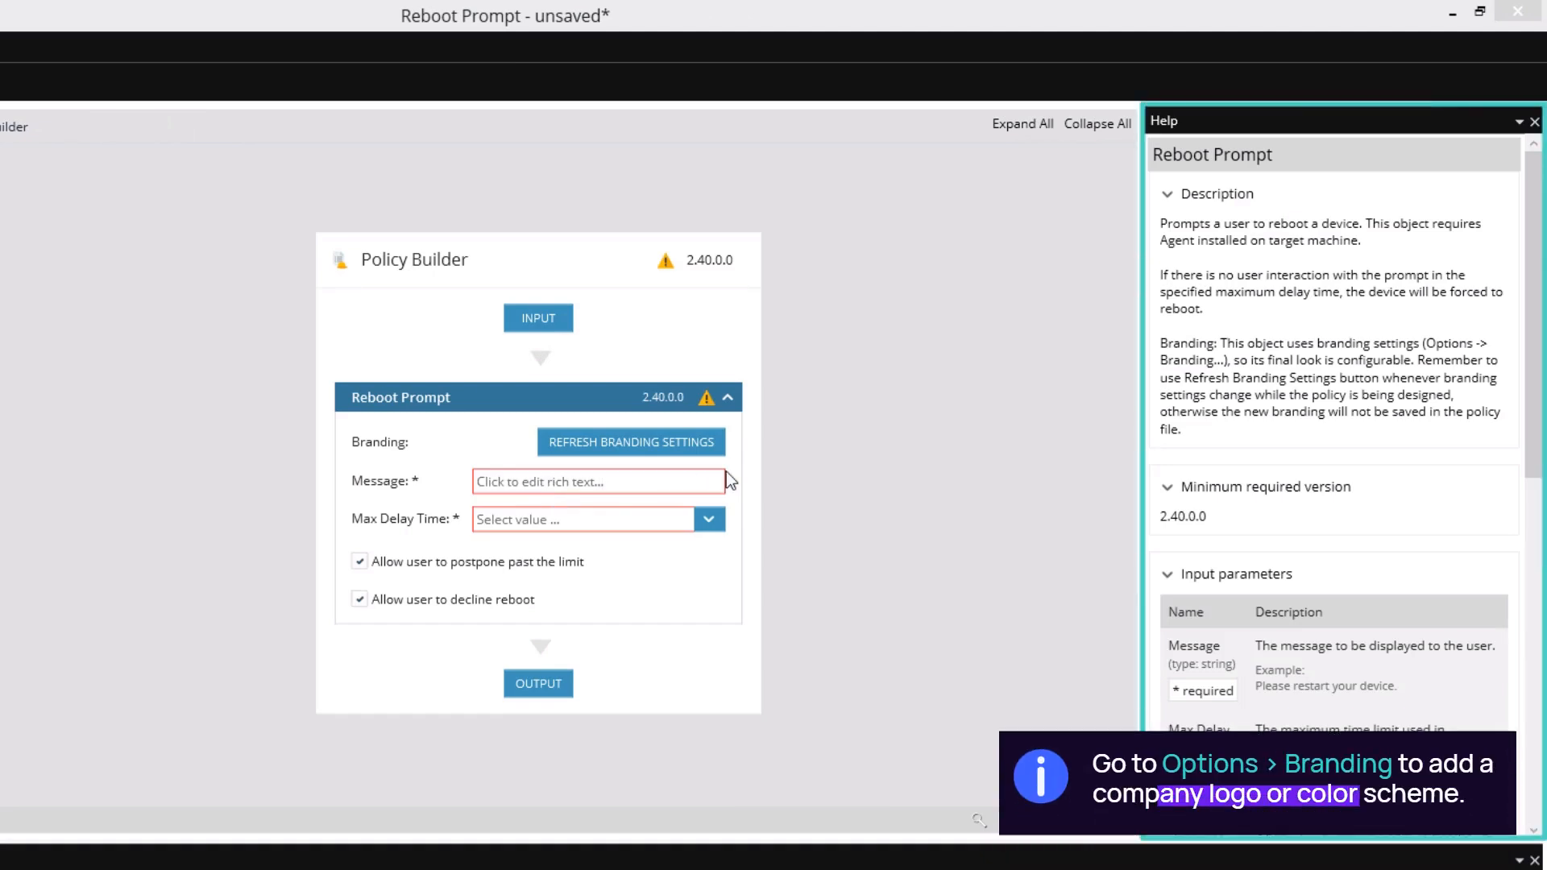
Step: Write the prompt message "This message is from MyMSP." and, after a blank line, "Your computer has been scheduled to be restarted to complete important system updates."
{"action": "left_click", "coordinate": [670, 486]}
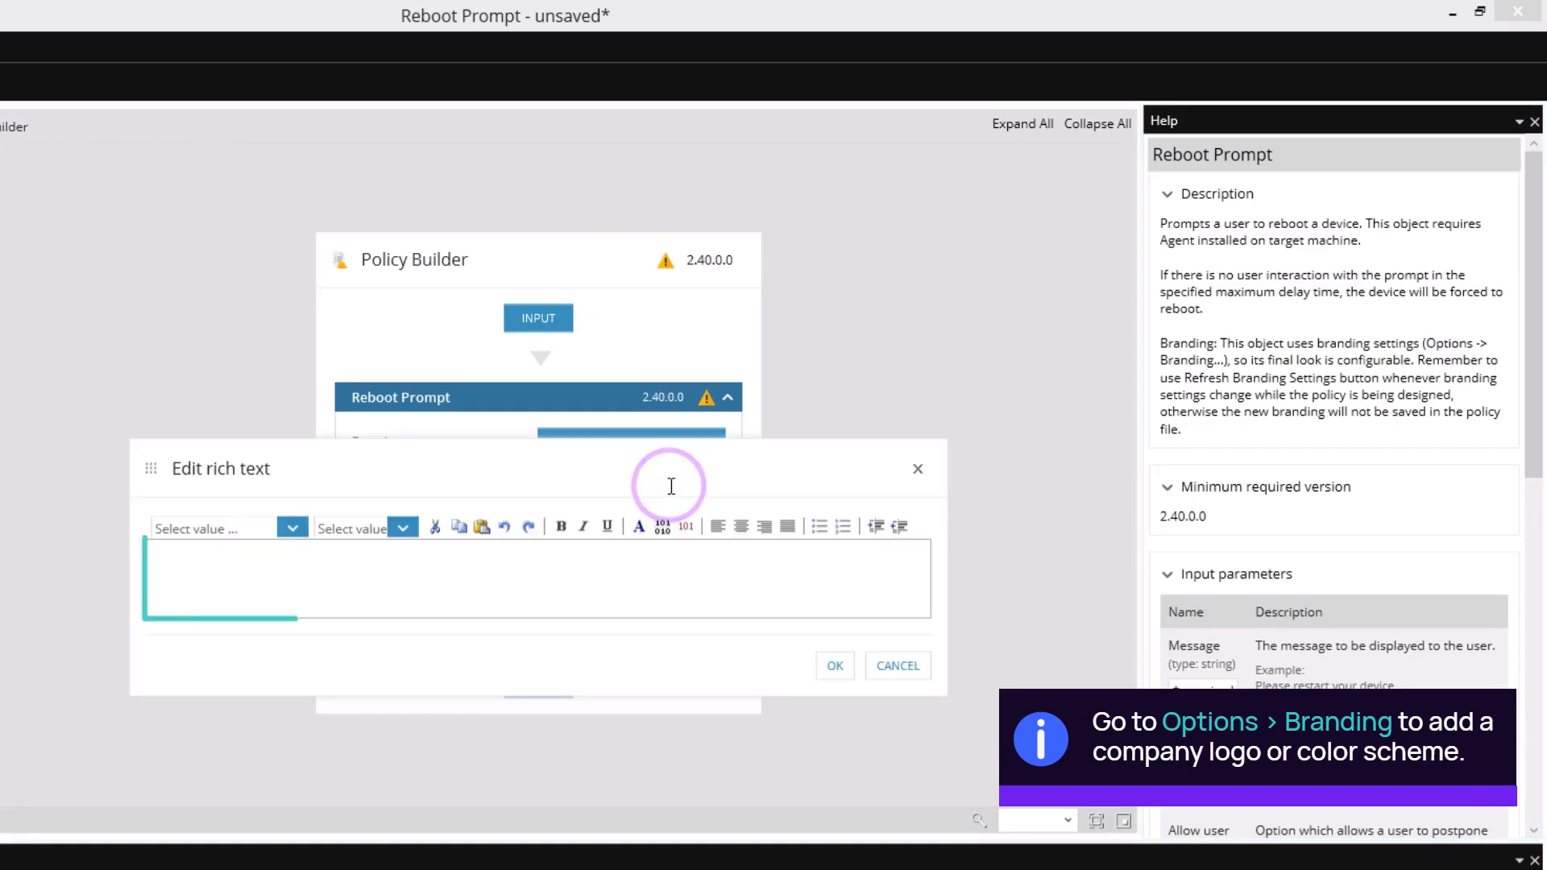
{"action": "left_click", "coordinate": [280, 565]}
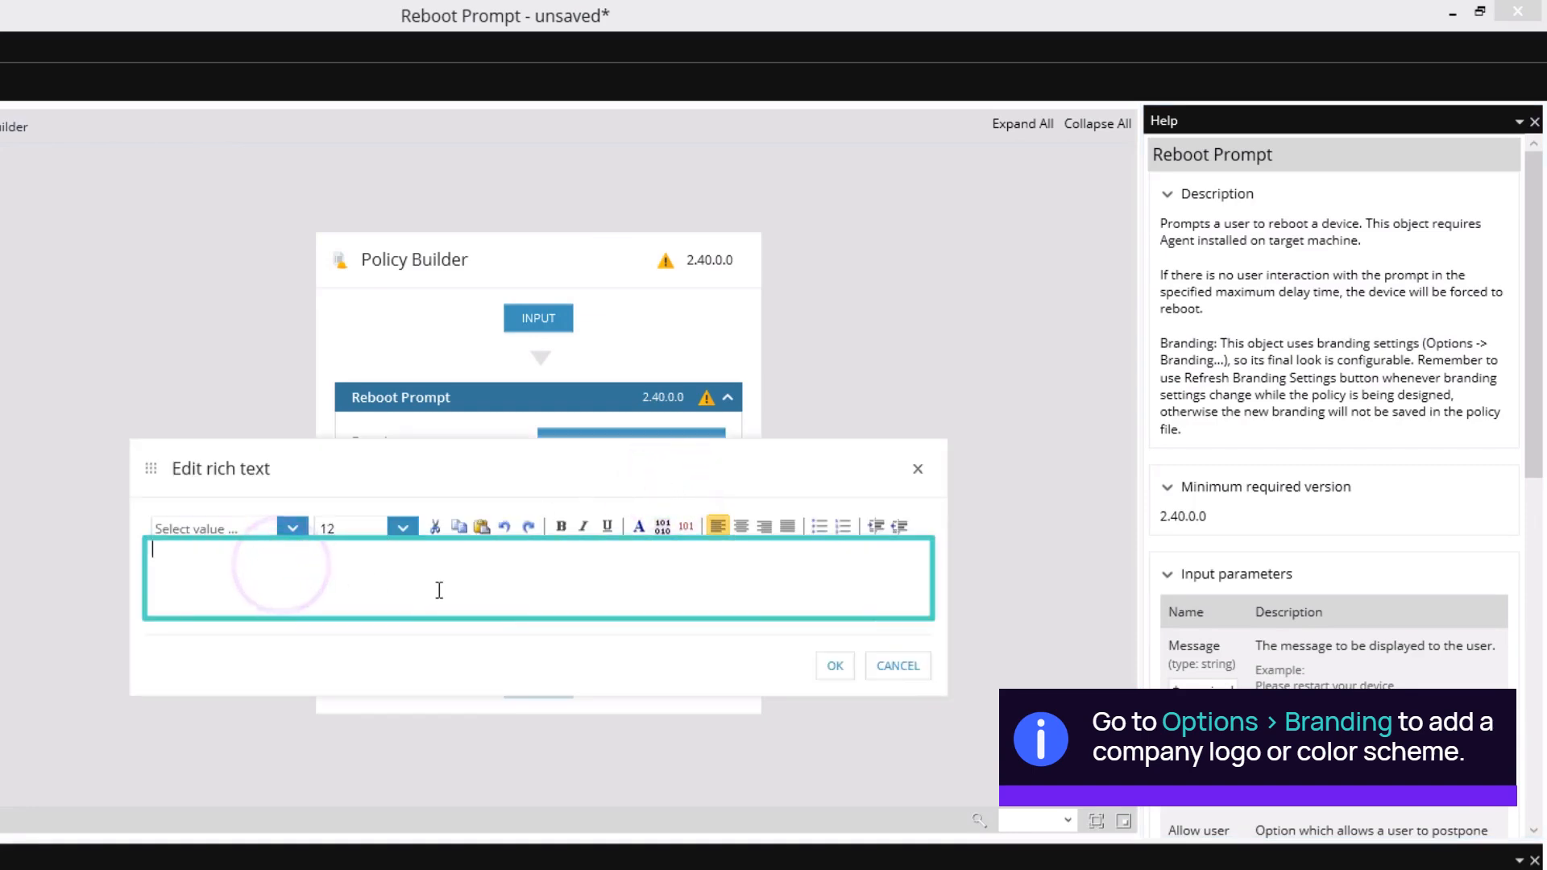
{"action": "type", "text": "This message is from MyMSP."}
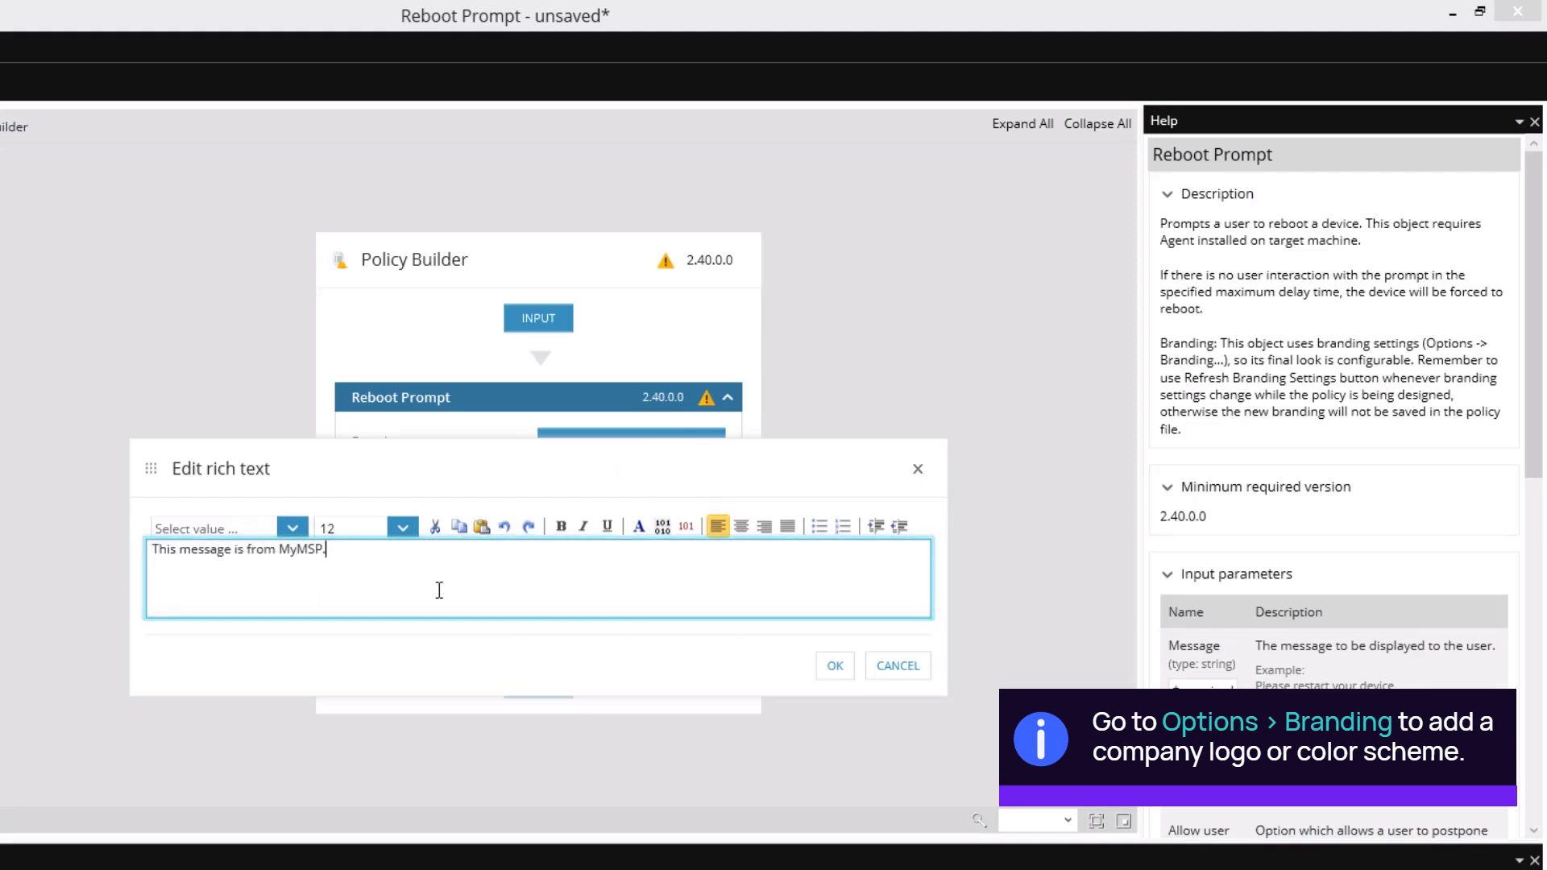
{"action": "key", "text": "Return"}
{"action": "key", "text": "Return"}
{"action": "type", "text": "Your computer has been scheduled to be restarted to complete important system updates."}
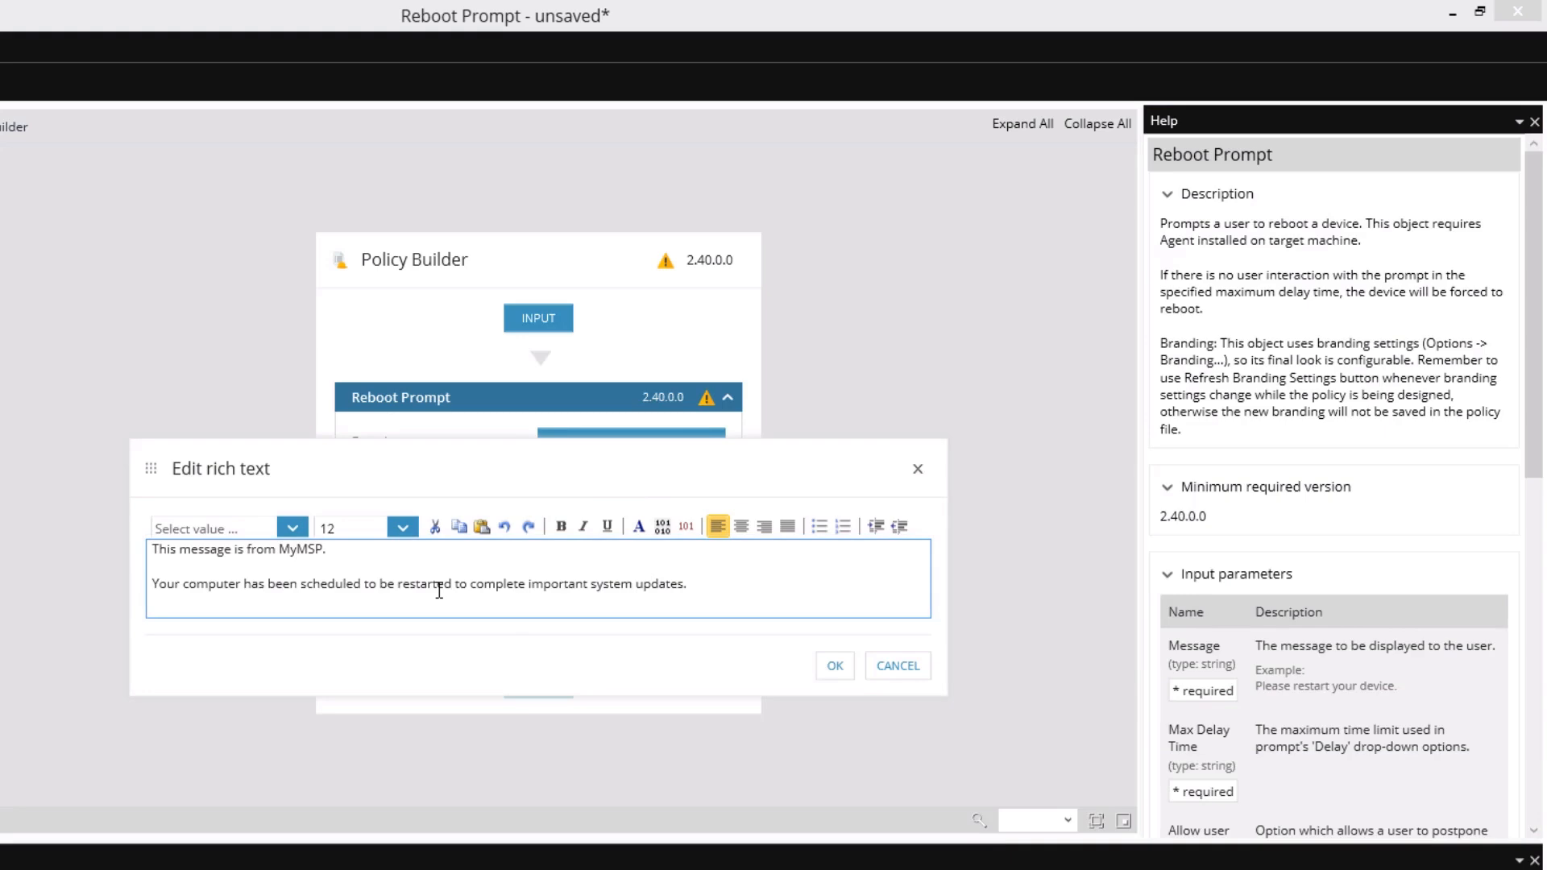
{"action": "left_click", "coordinate": [833, 666]}
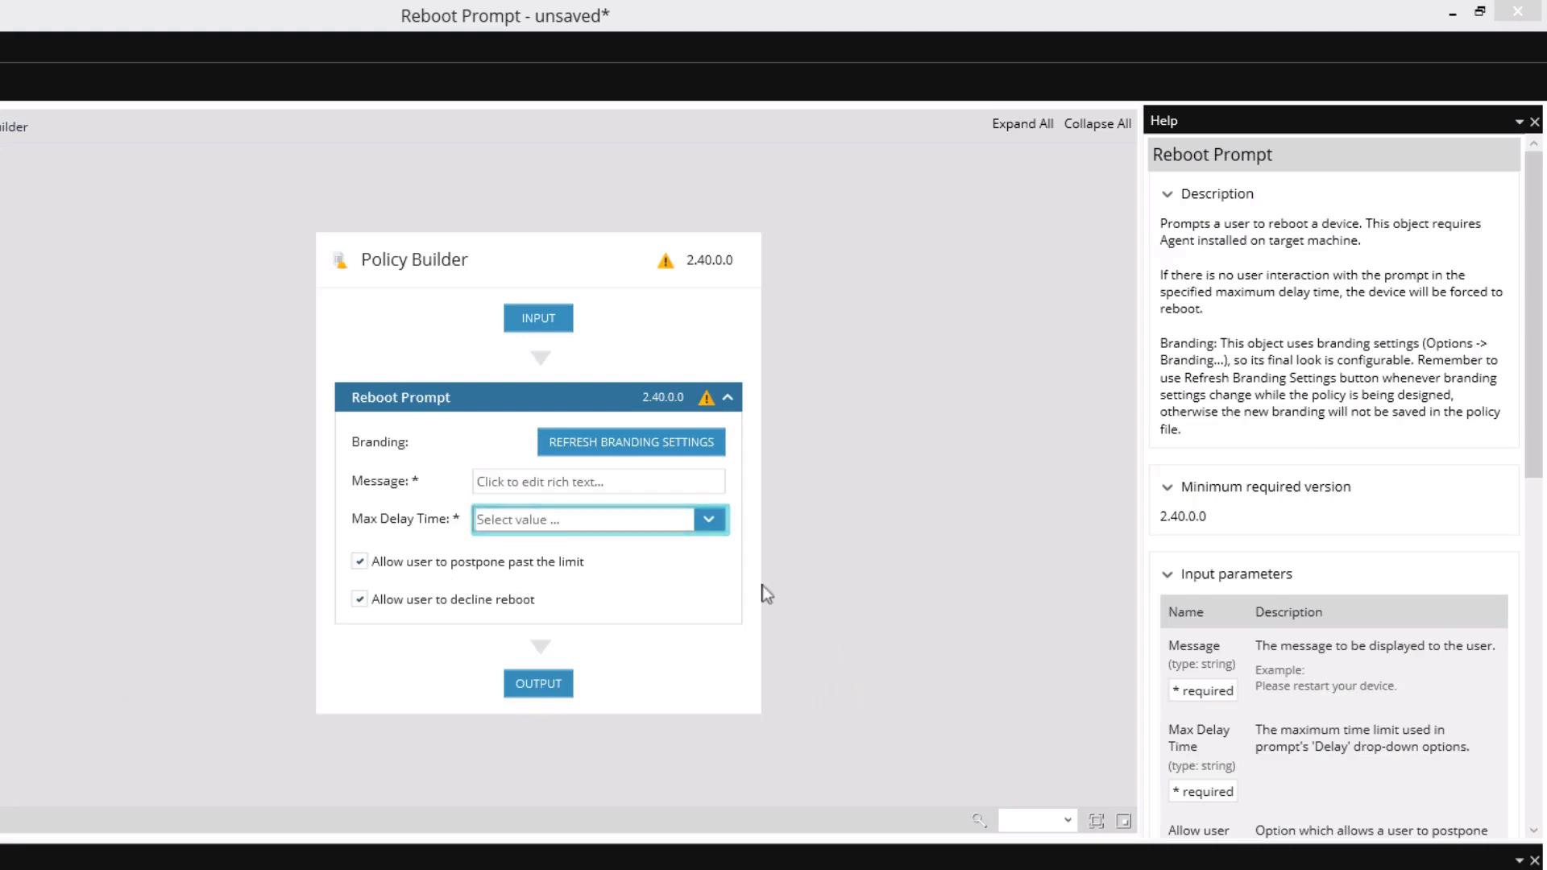
Step: Set the prompt's maximum delay time to 1 hr, with postponing past the limit and declining the reboot both allowed
{"action": "left_click", "coordinate": [707, 519]}
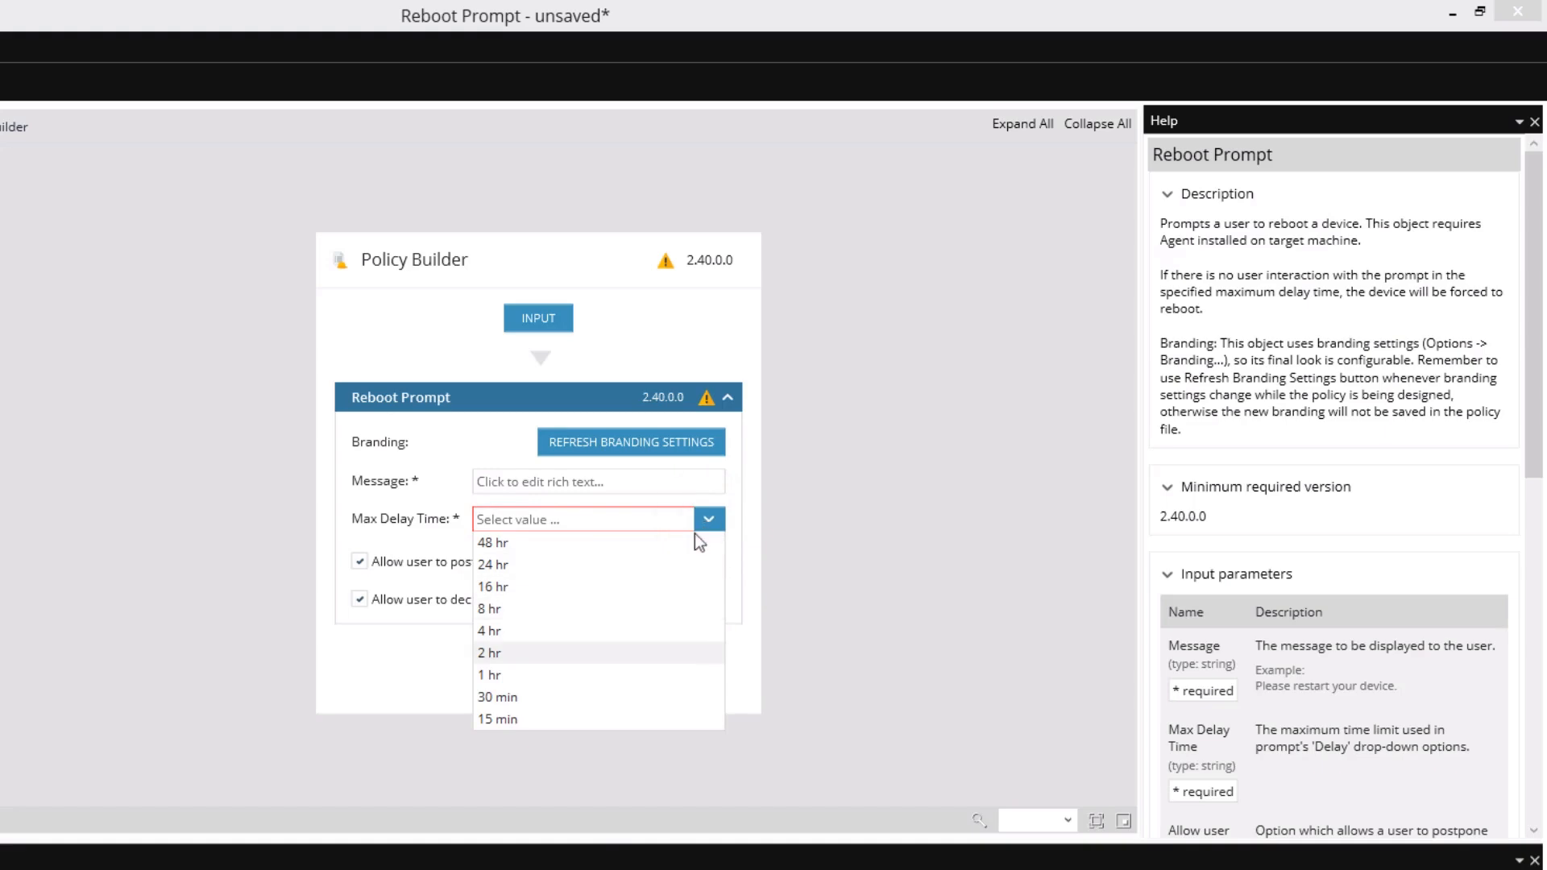
{"action": "left_click", "coordinate": [577, 676]}
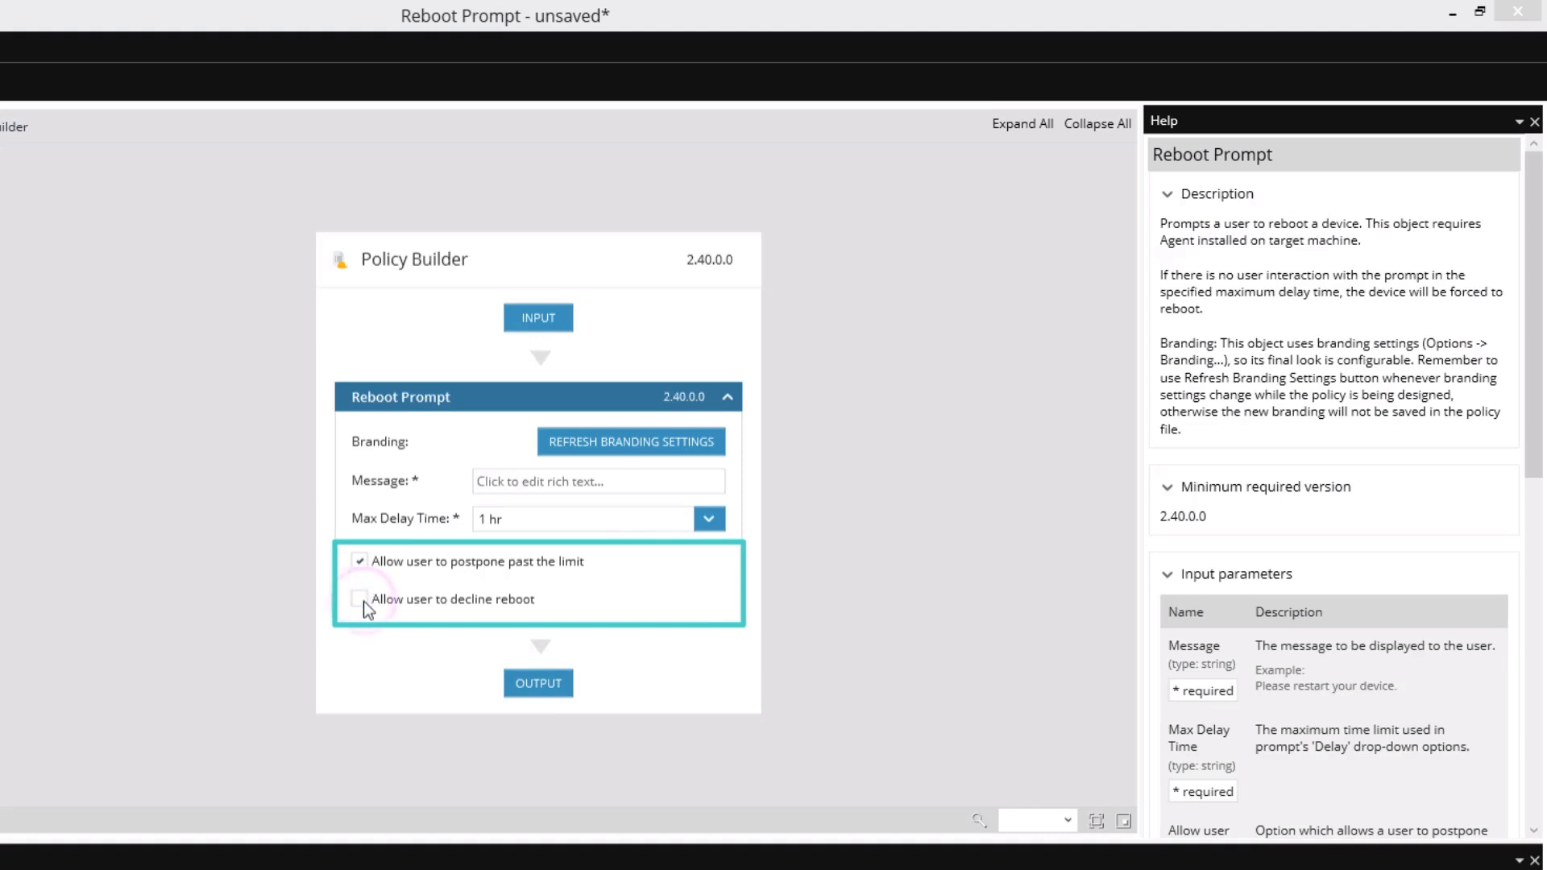
{"action": "left_click", "coordinate": [360, 560]}
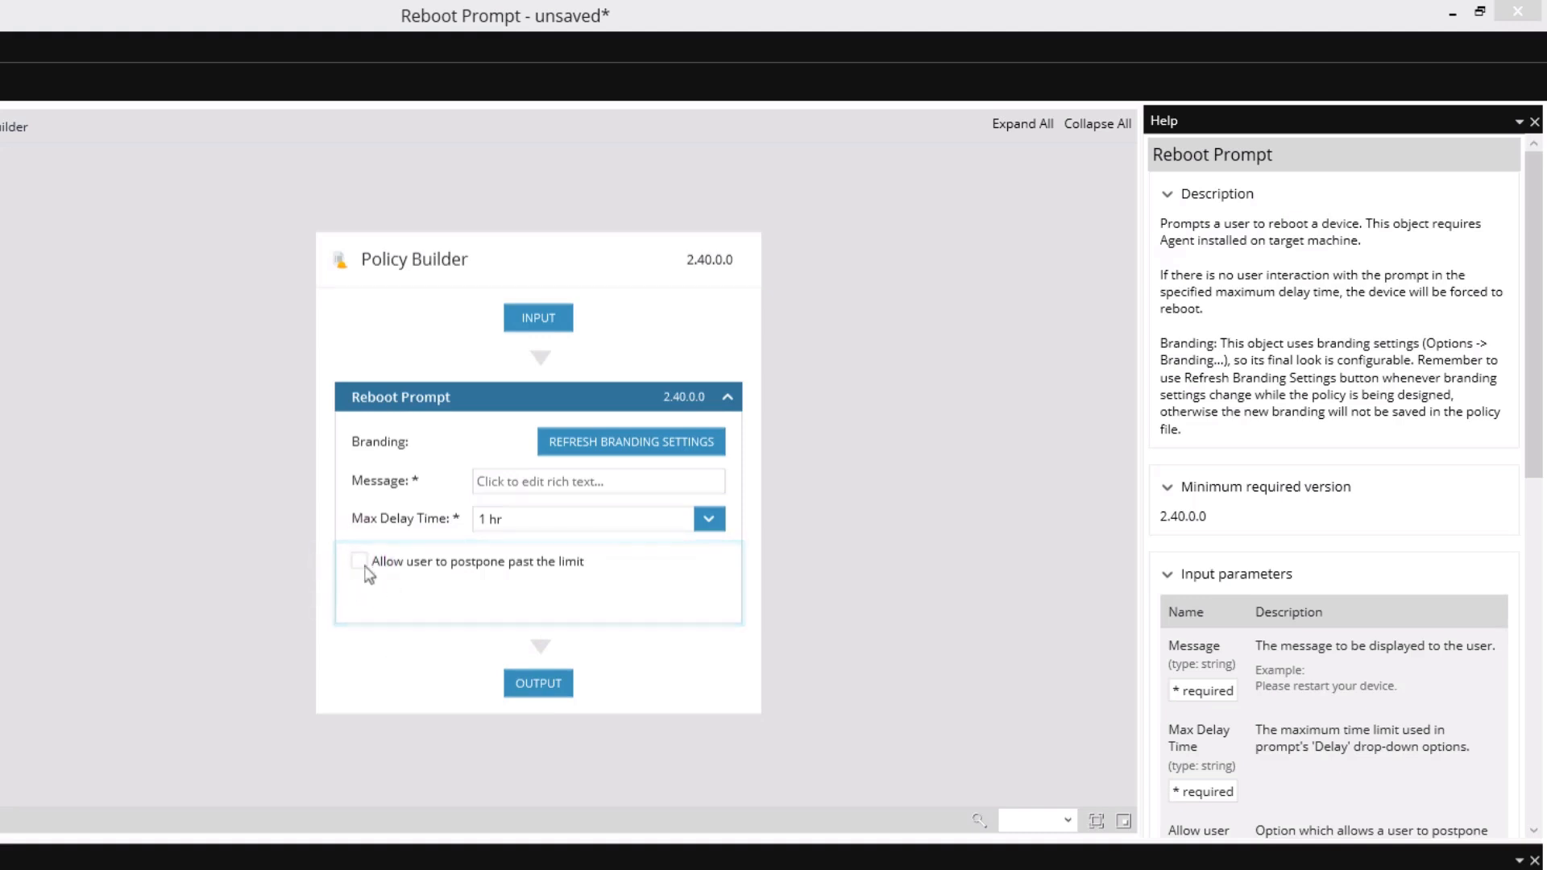
{"action": "left_click", "coordinate": [361, 562]}
{"action": "left_click", "coordinate": [360, 600]}
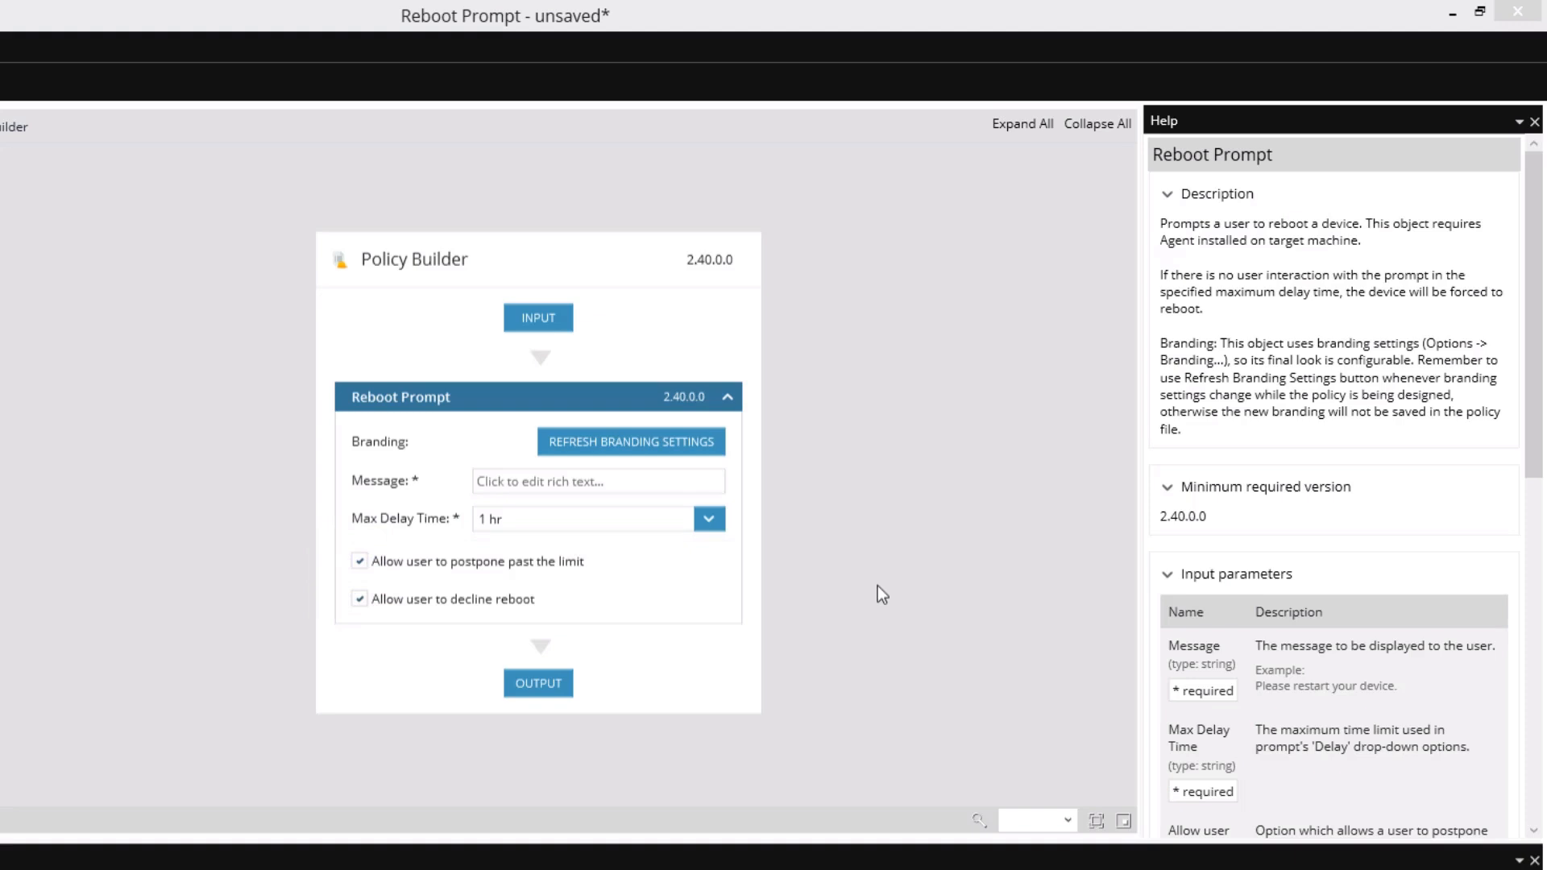
Step: Start a new policy output parameter named PromptSelection with the display text "The user's selection after the prompt is closed."
{"action": "left_click", "coordinate": [556, 688]}
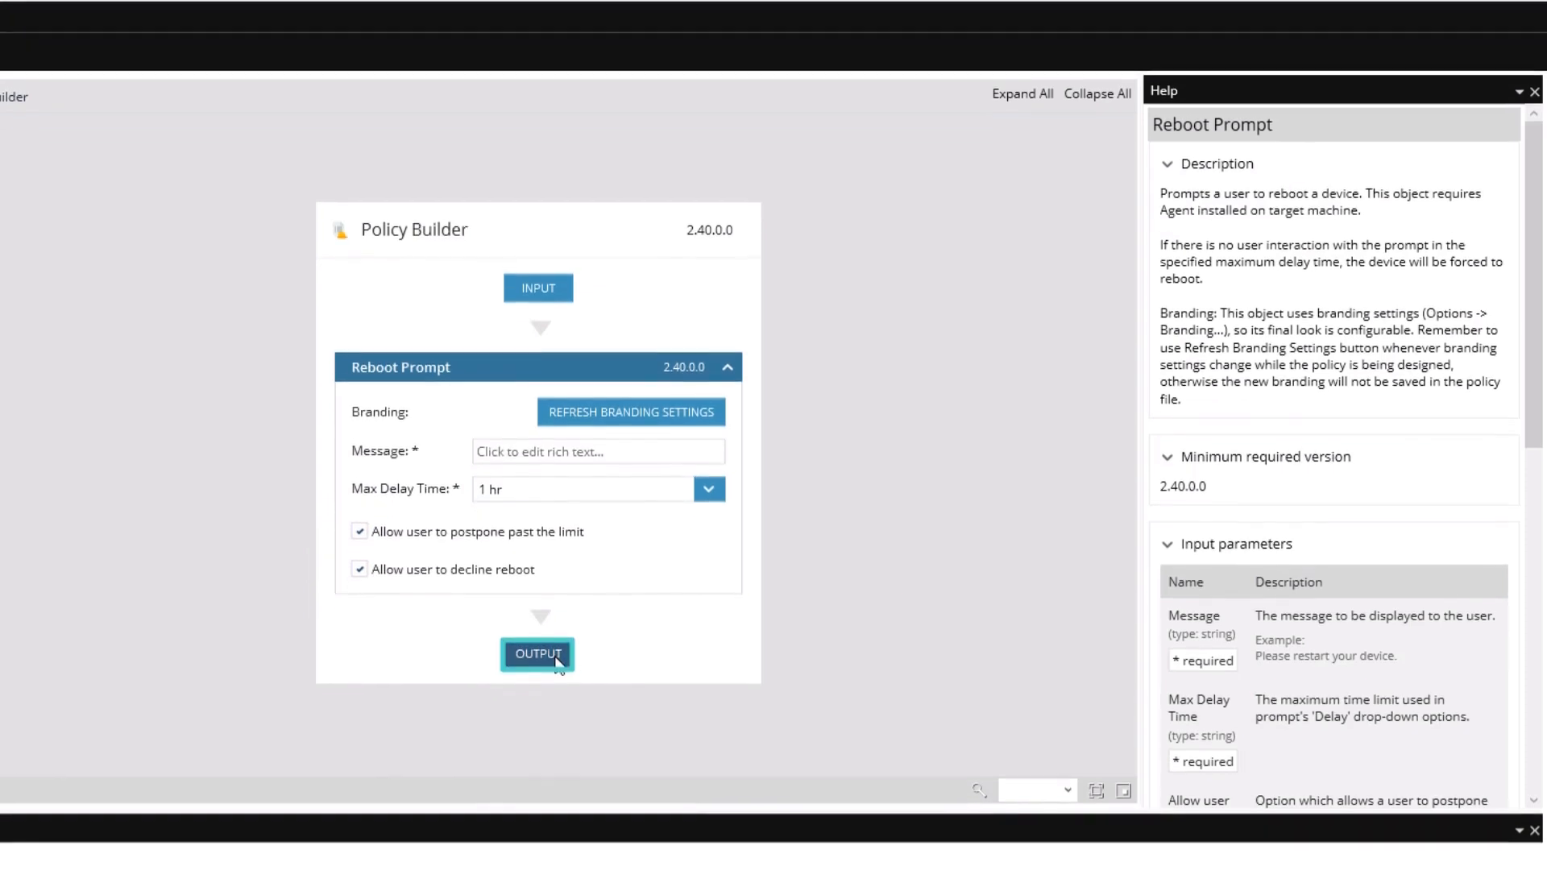
{"action": "left_click", "coordinate": [558, 661]}
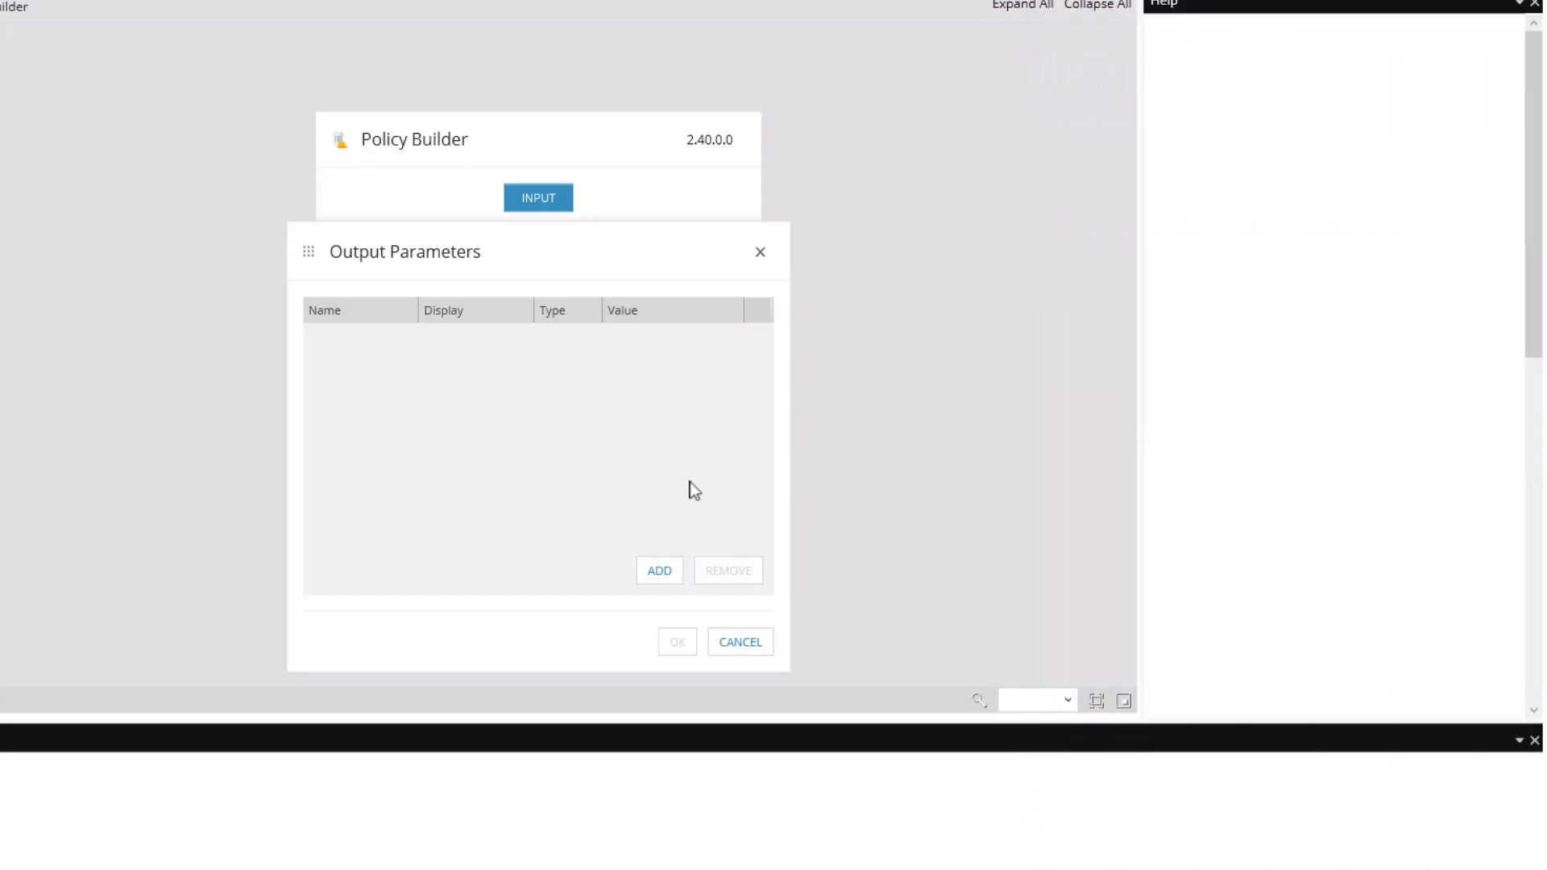
{"action": "left_click", "coordinate": [661, 569]}
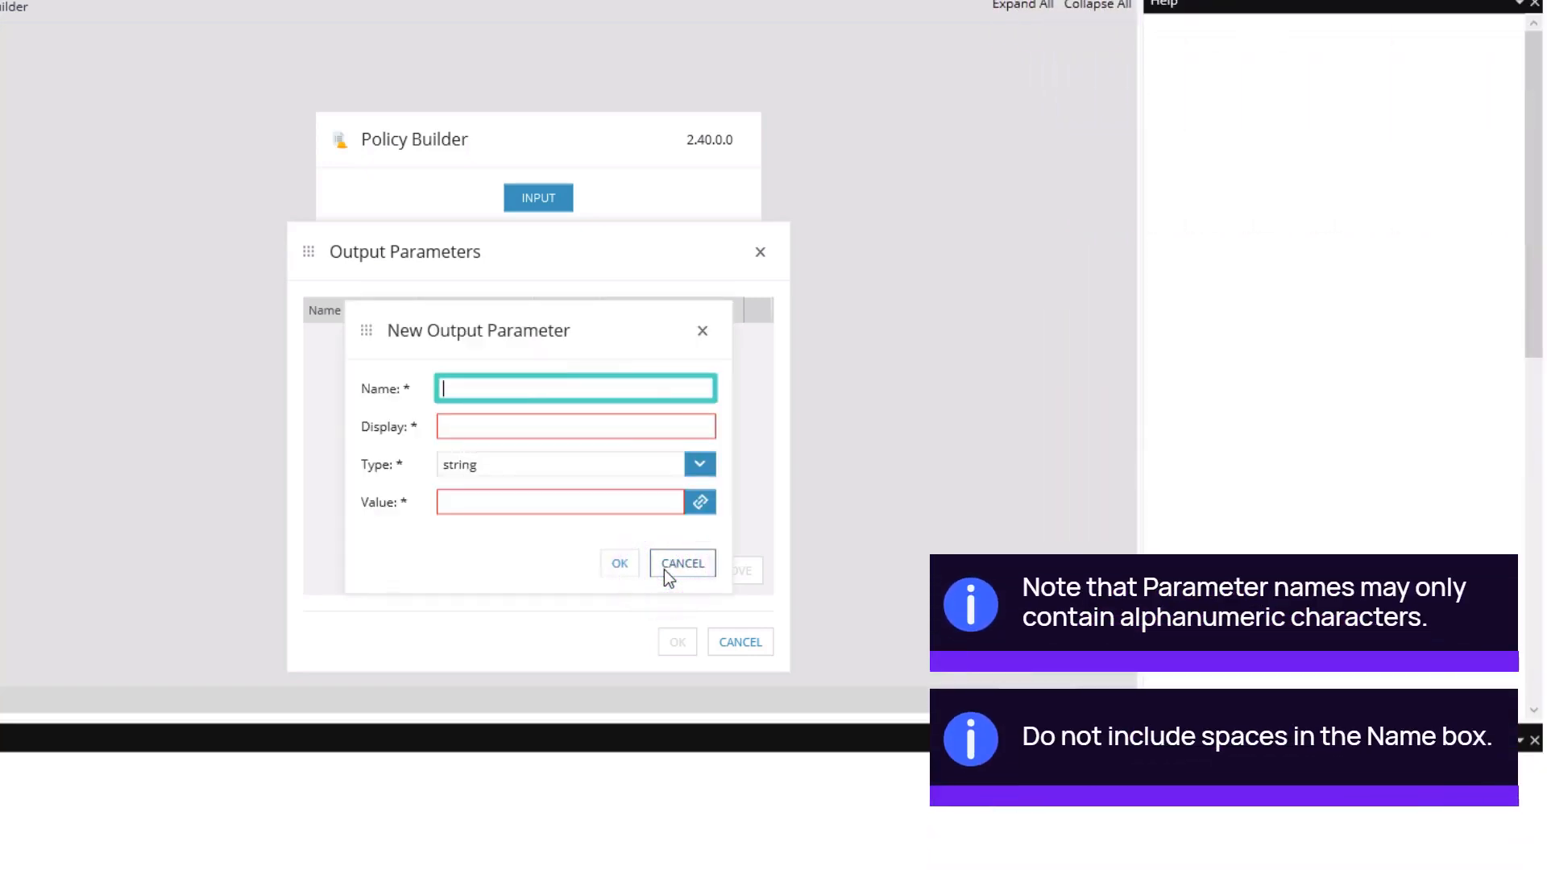
{"action": "type", "text": "PromptSelection"}
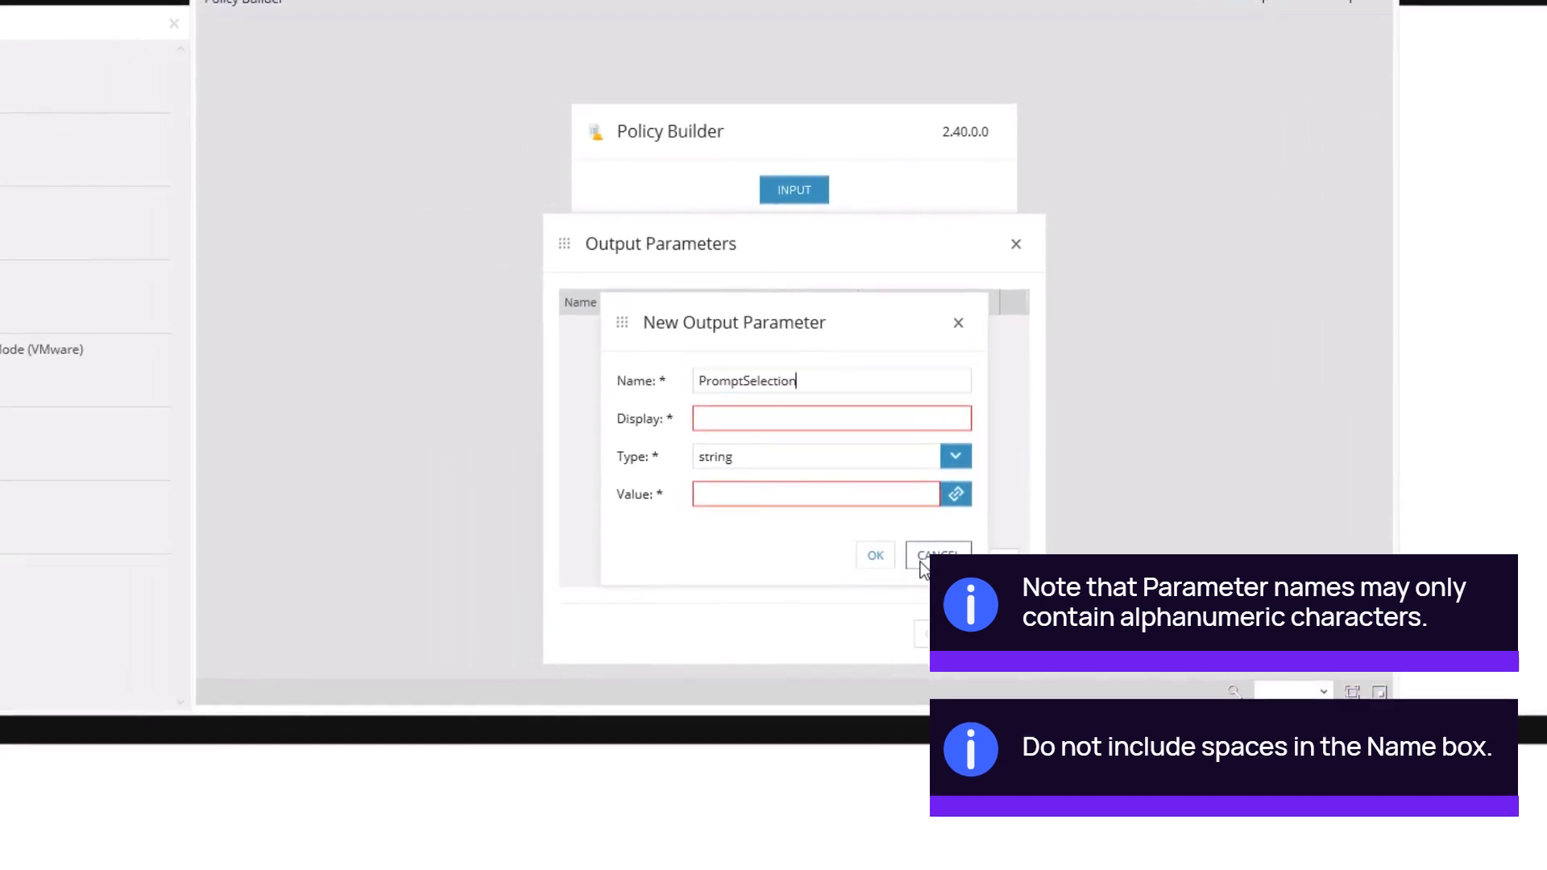
{"action": "key", "text": "Tab"}
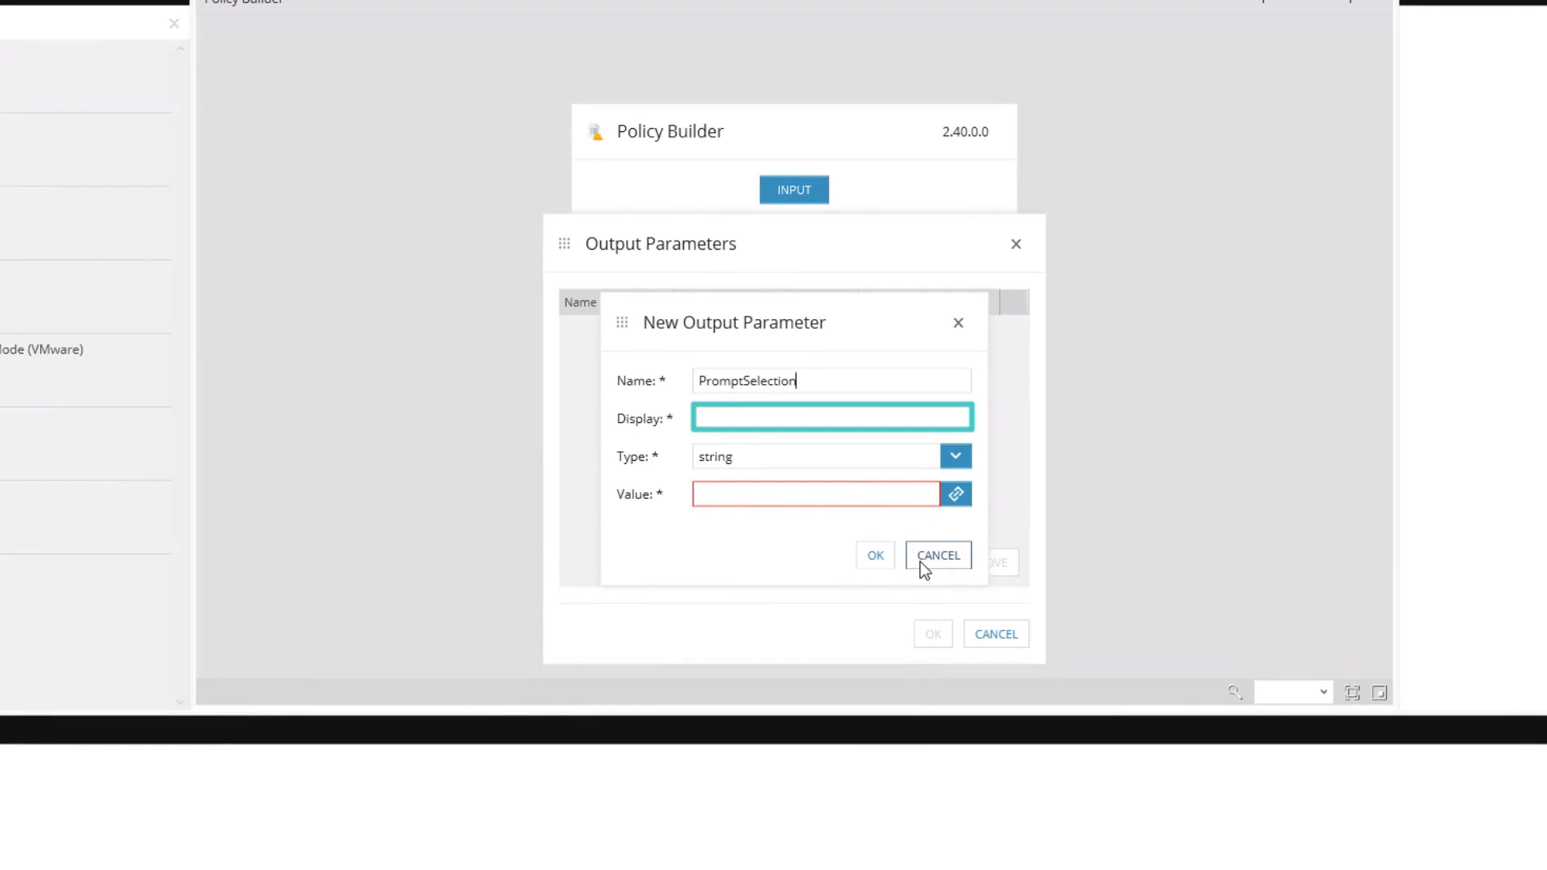
{"action": "left_click", "coordinate": [804, 422]}
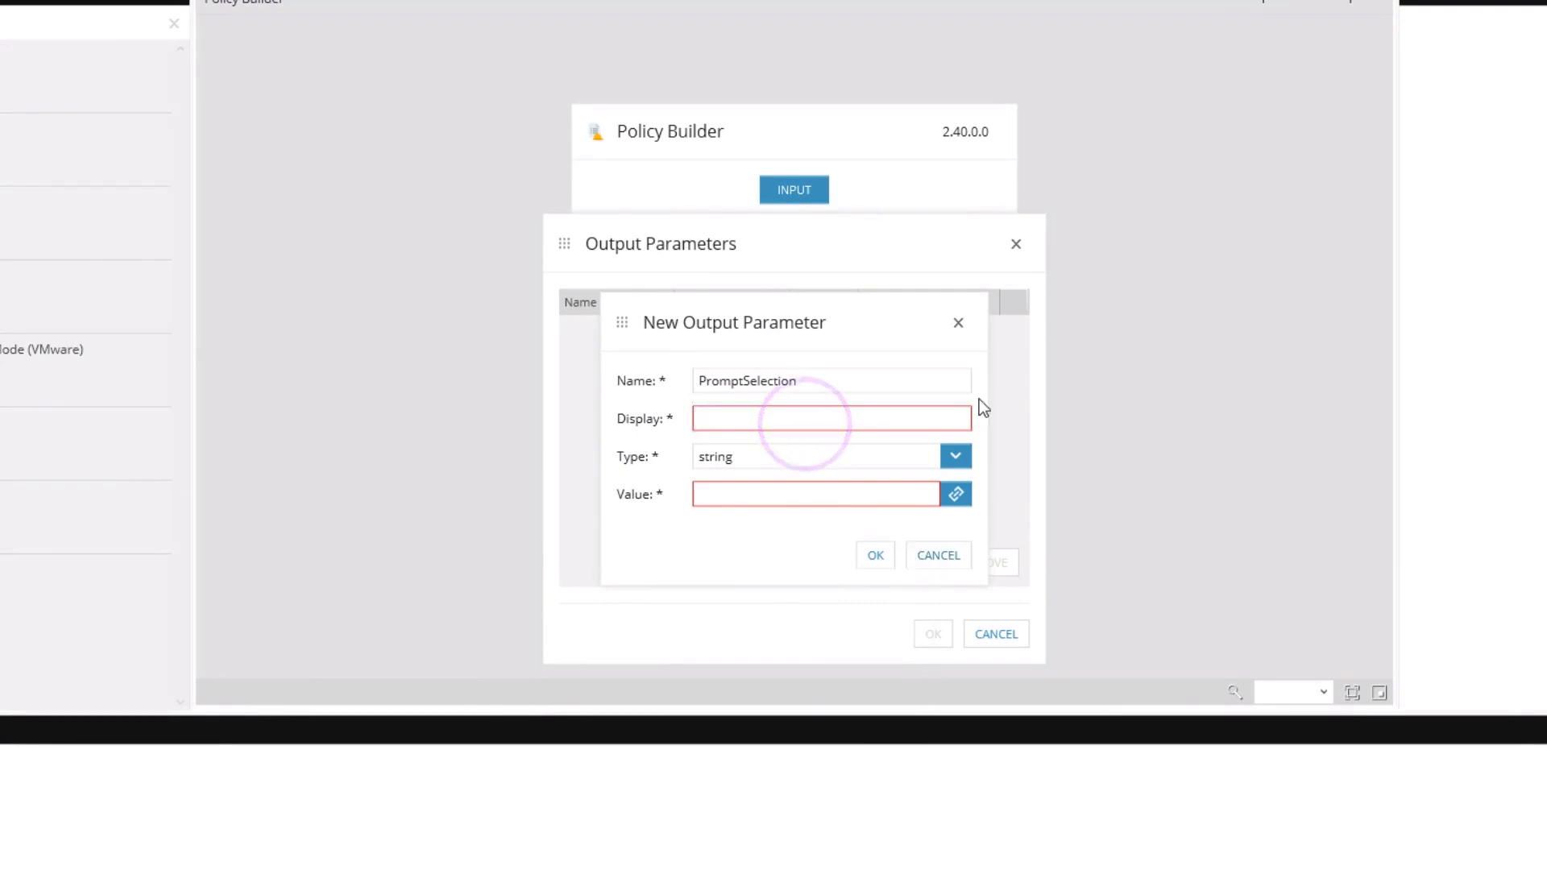
{"action": "type", "text": "The user's sele"}
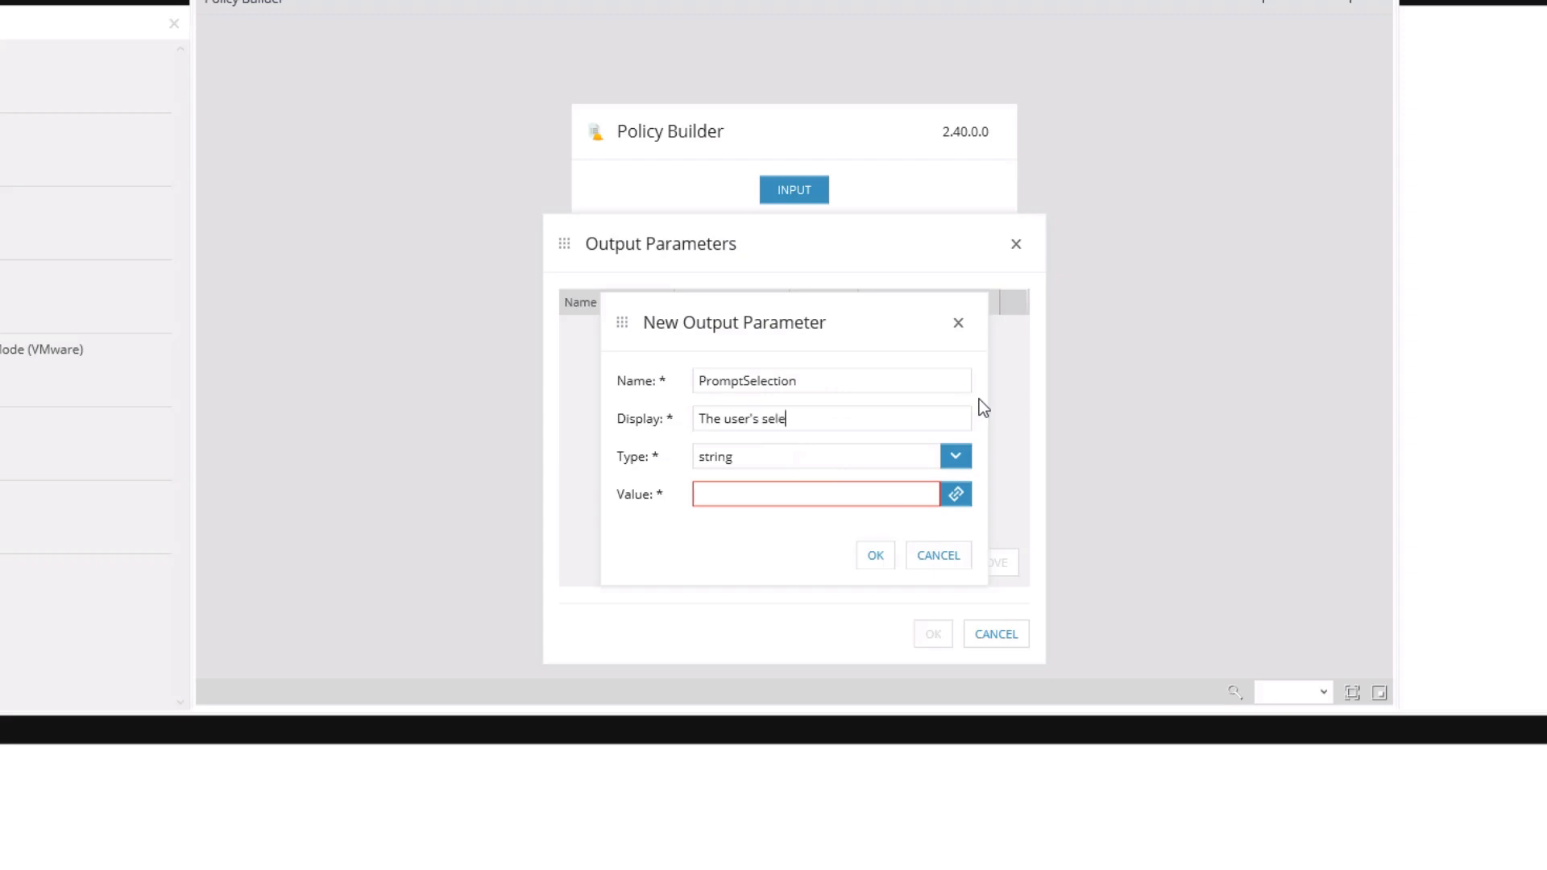
{"action": "type", "text": "ction after the prompt is closed."}
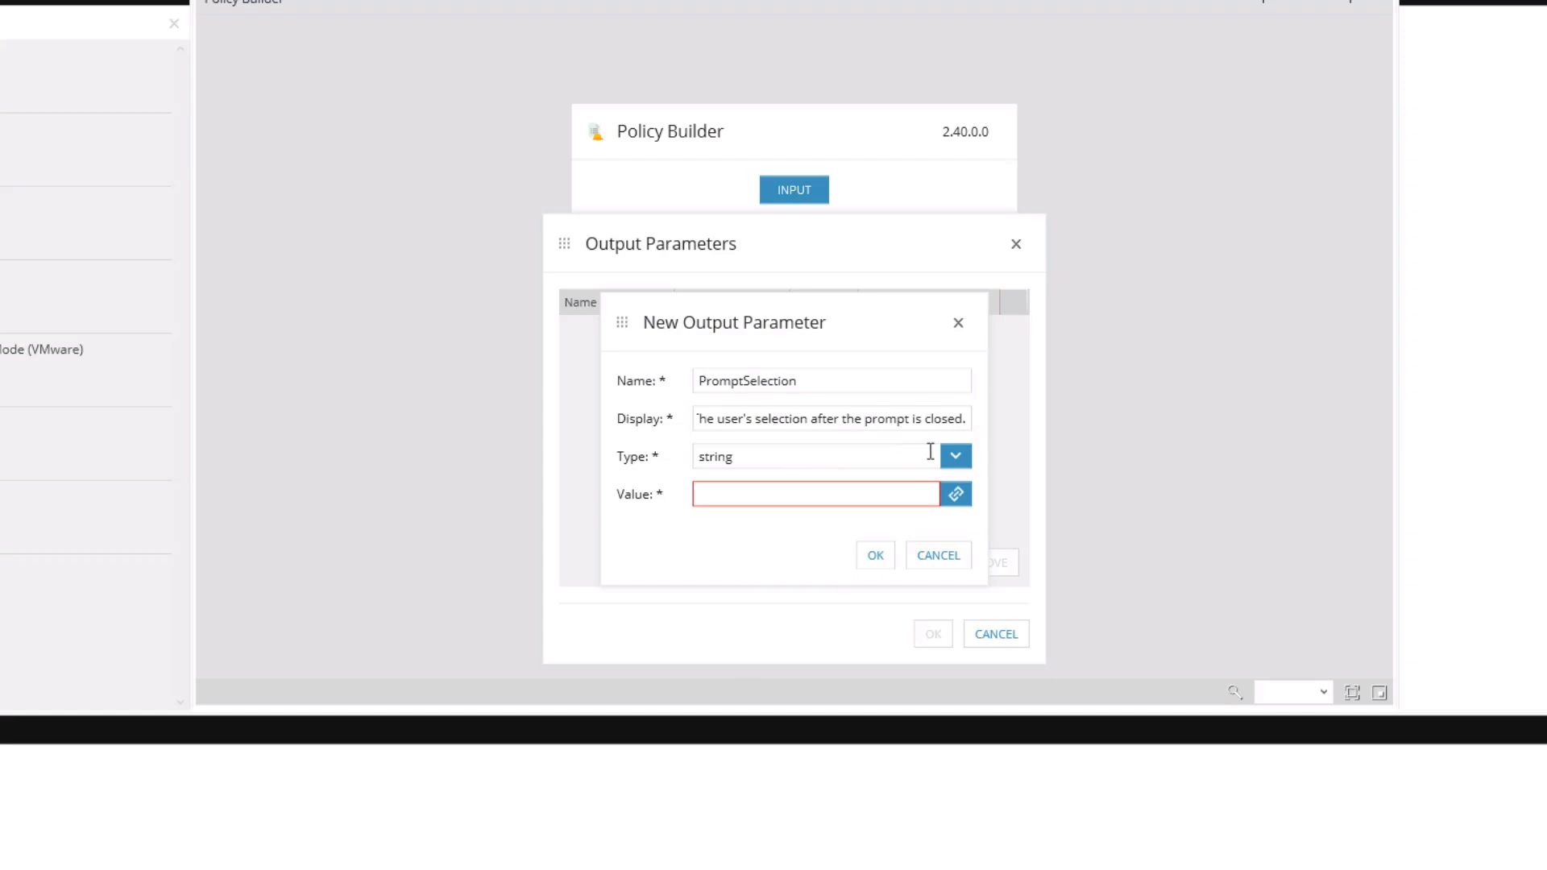
Step: Set the PromptSelection parameter's type to string, link its value to the Reboot Prompt object's Prompt selection output, and add it to the list
{"action": "left_click", "coordinate": [966, 456]}
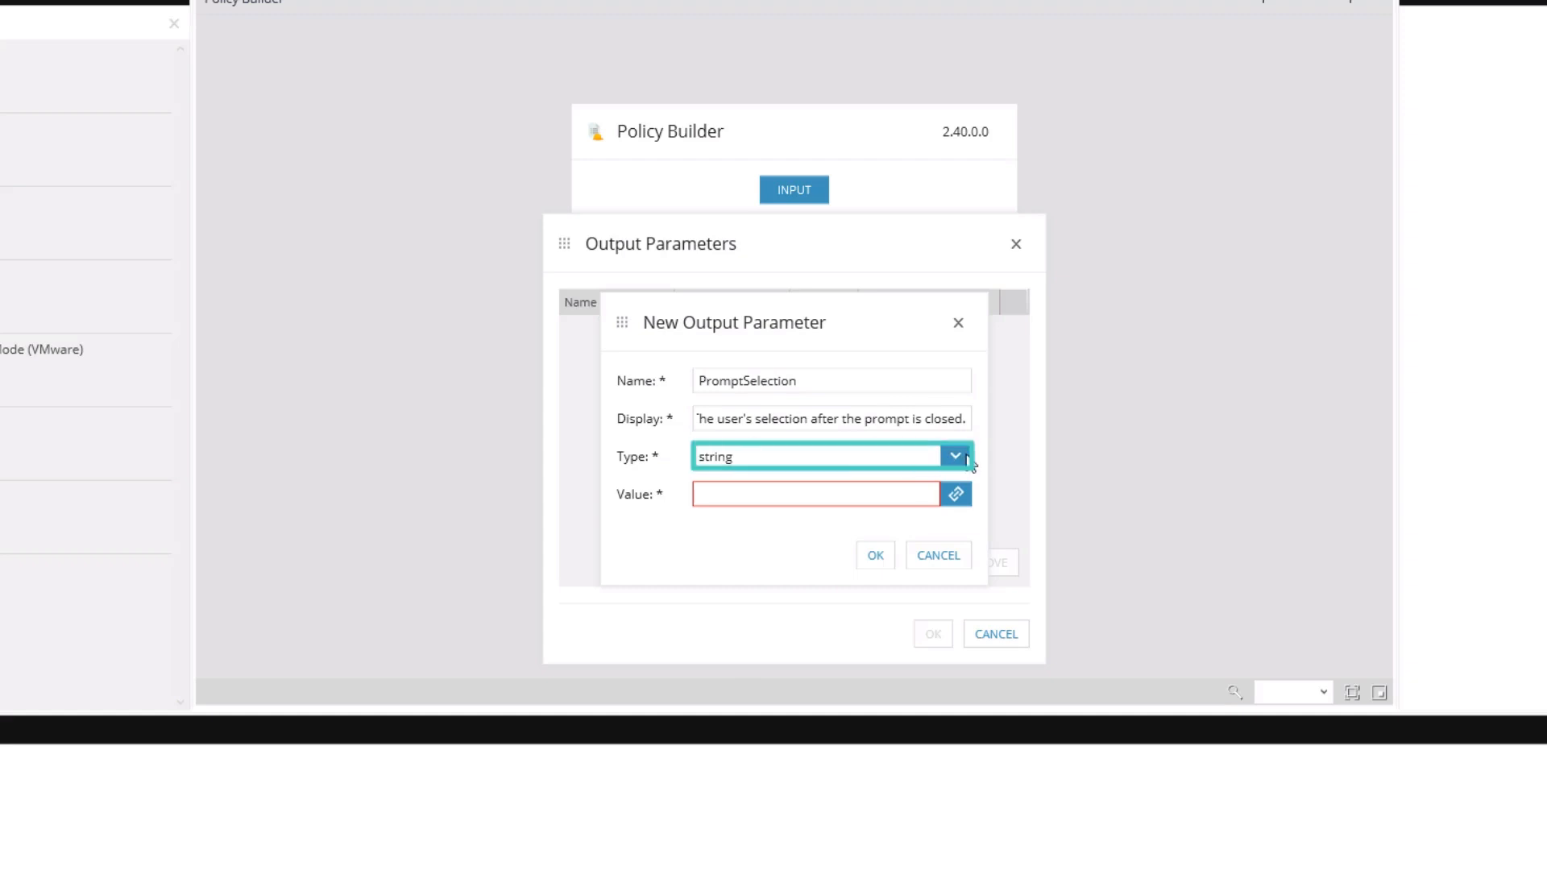
{"action": "left_click", "coordinate": [966, 457]}
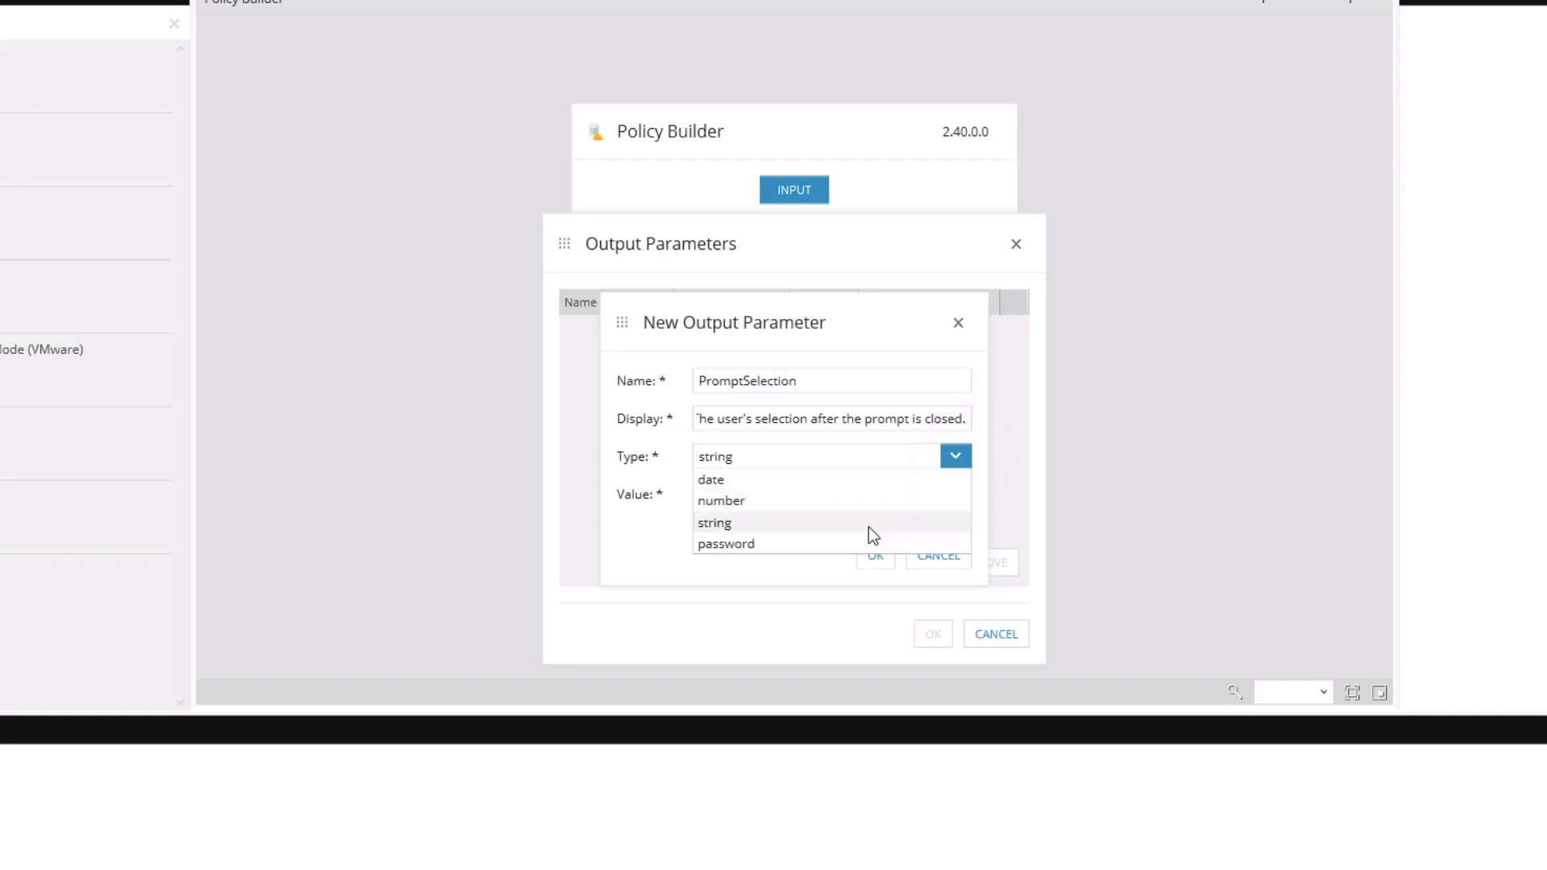
{"action": "left_click", "coordinate": [868, 527]}
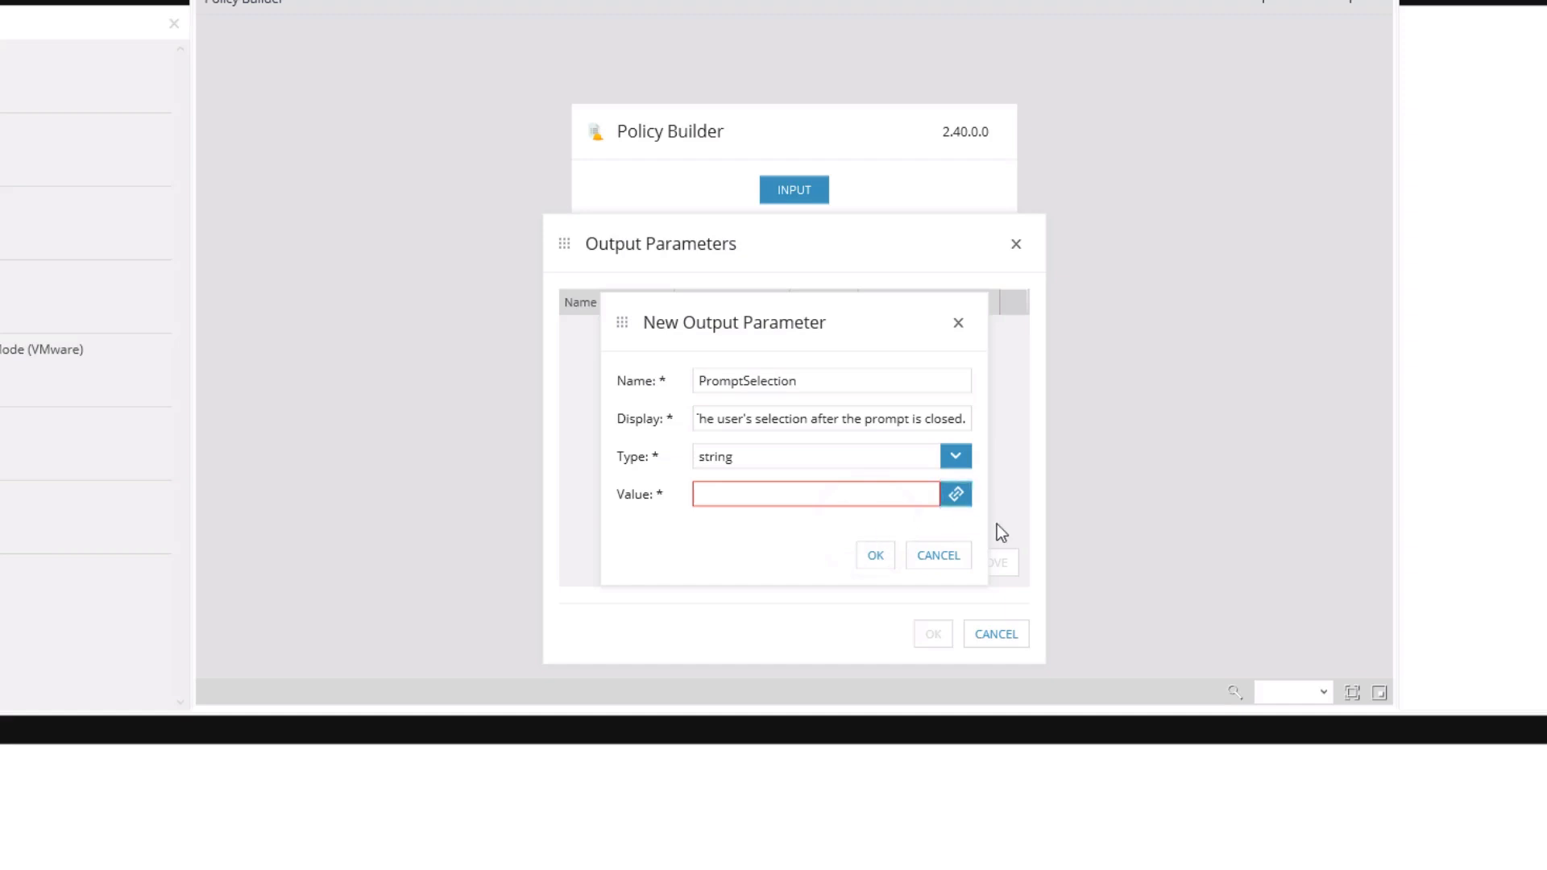
{"action": "left_click", "coordinate": [957, 493]}
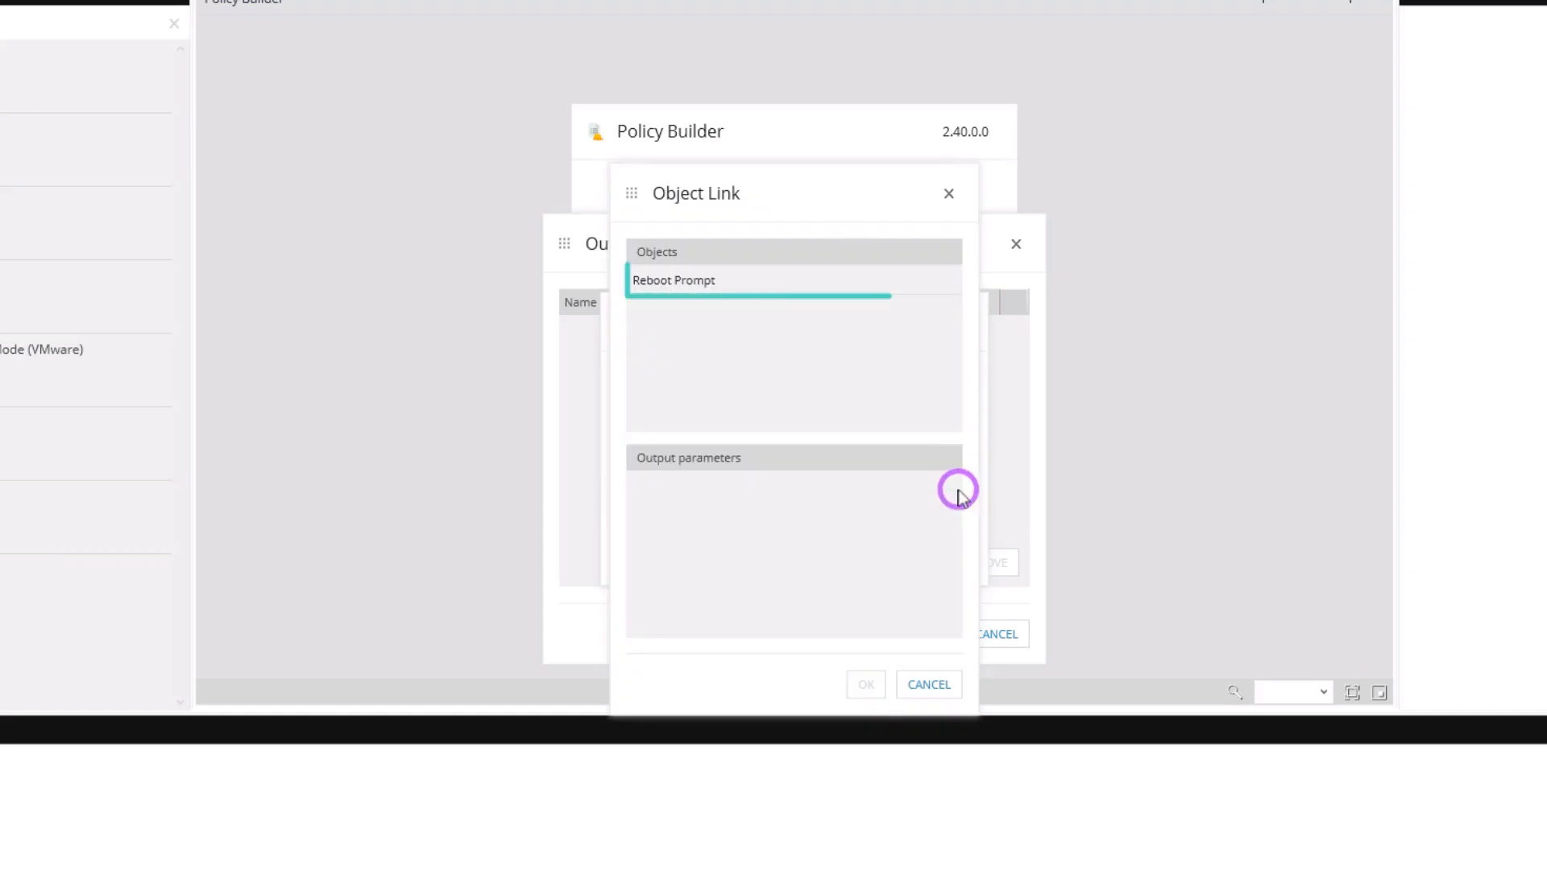
{"action": "left_click", "coordinate": [714, 280]}
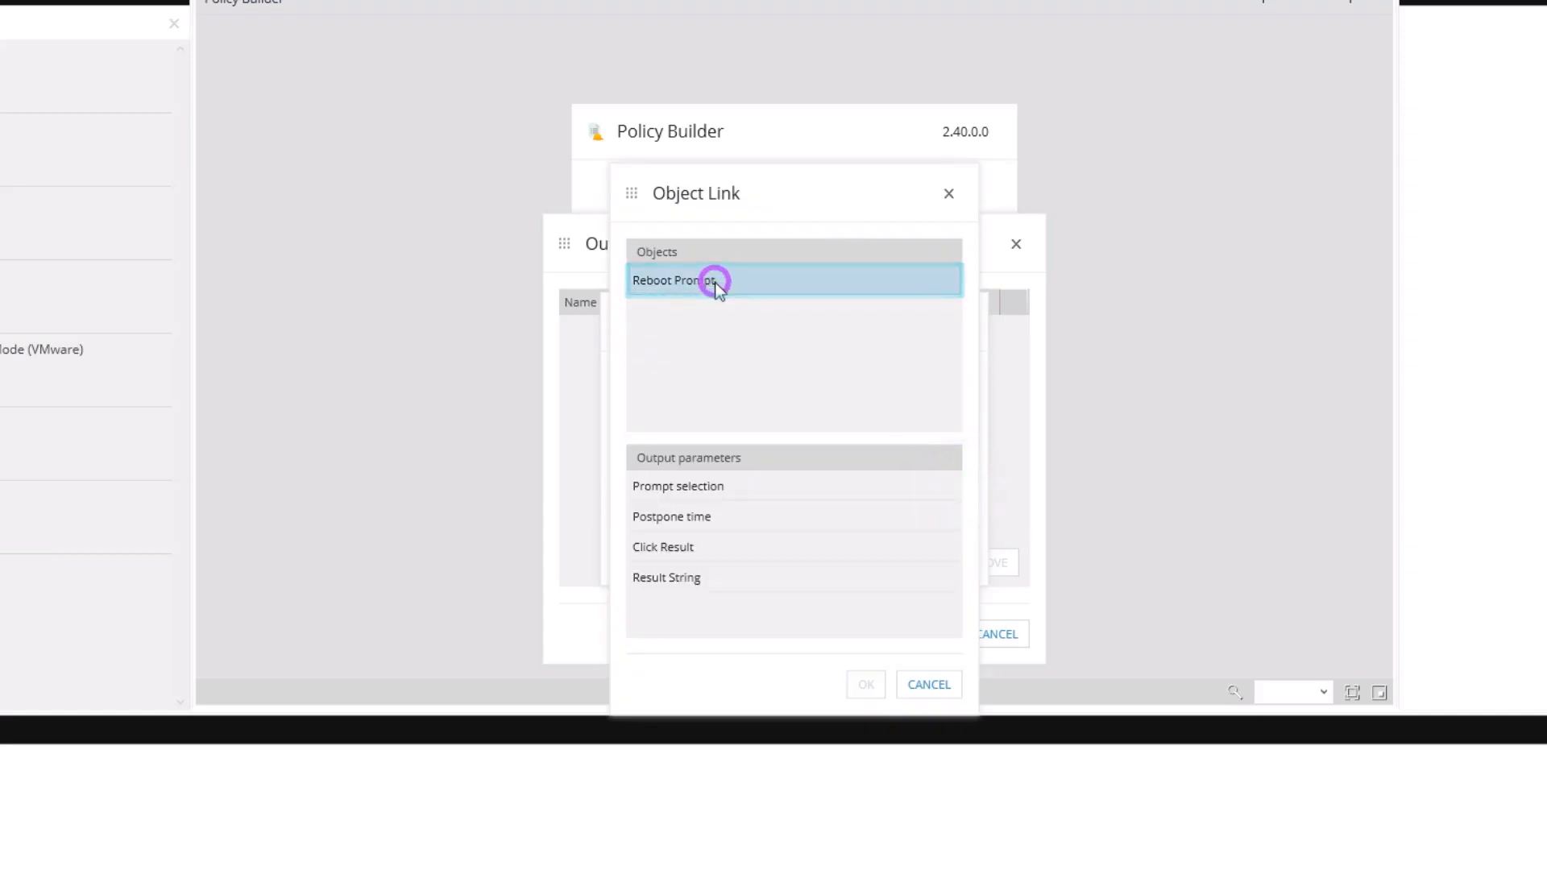
{"action": "left_click", "coordinate": [732, 483]}
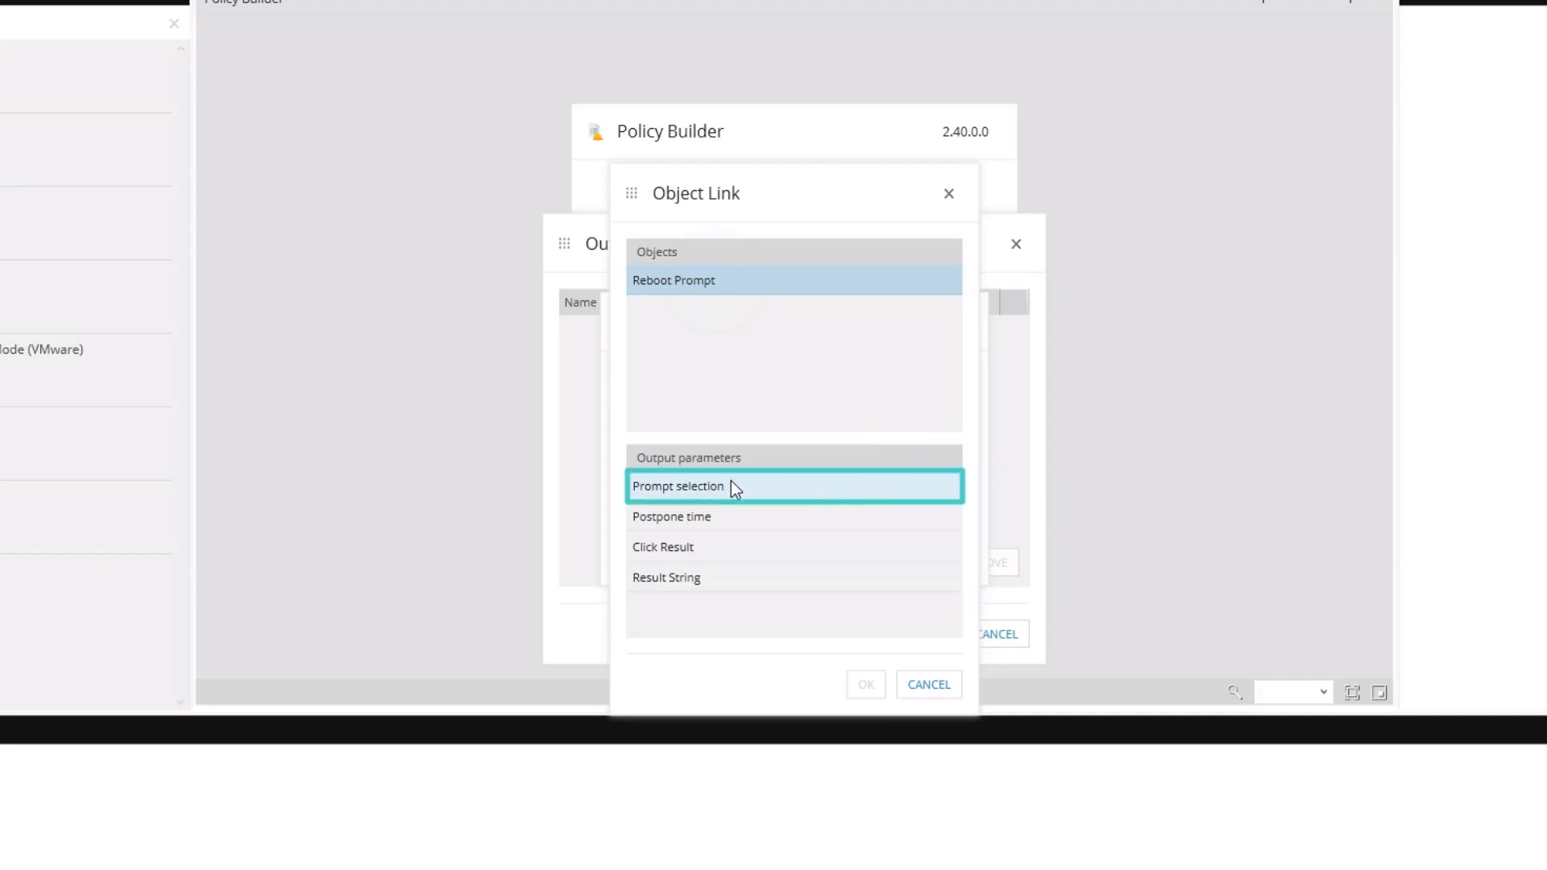
{"action": "left_click", "coordinate": [732, 483]}
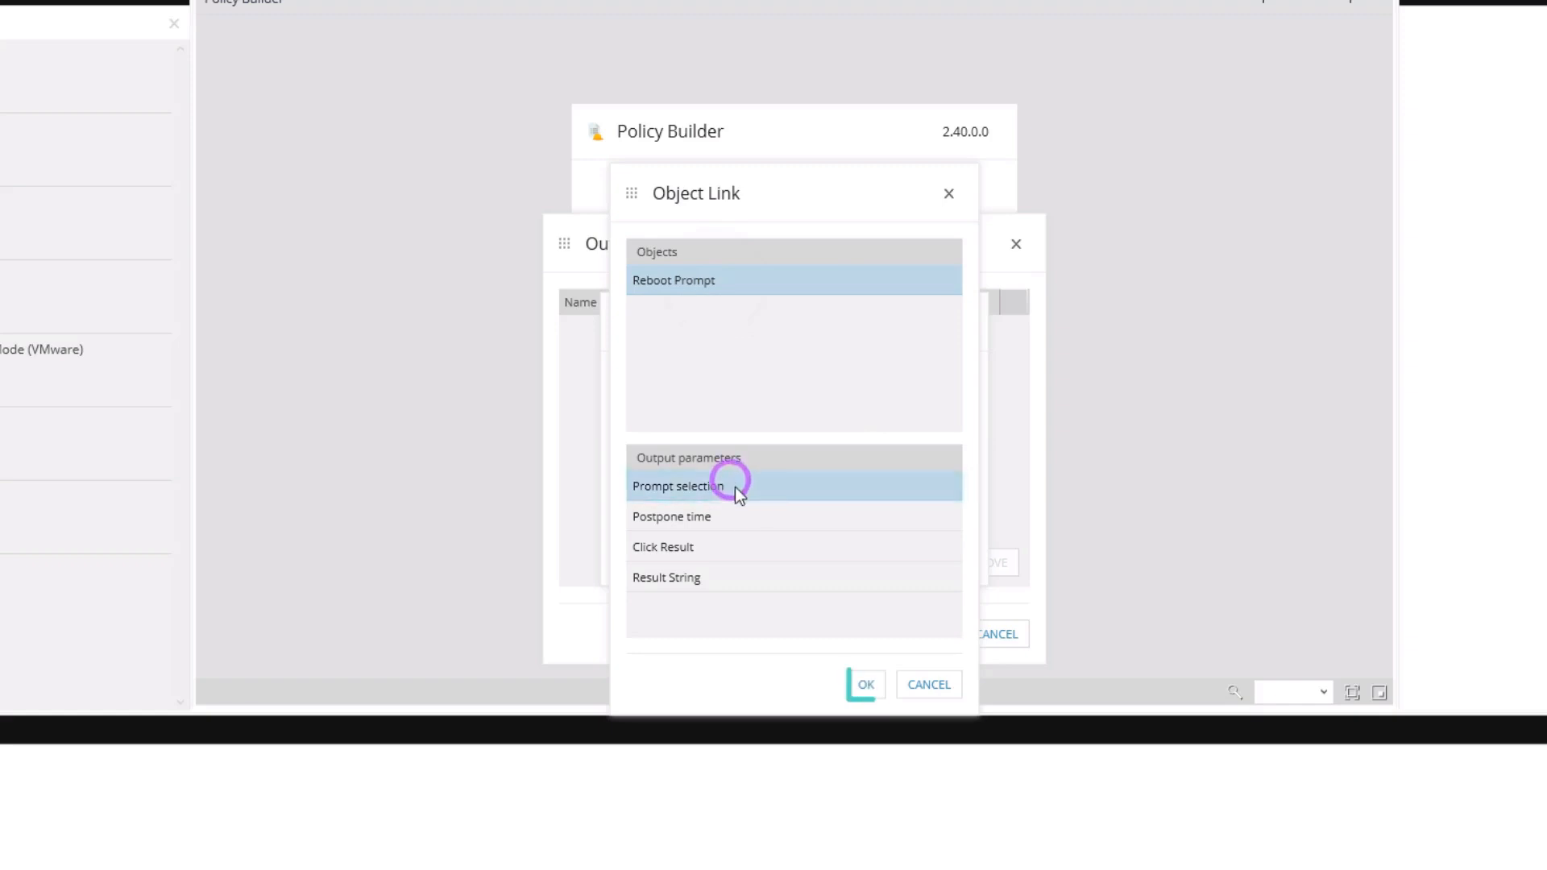
{"action": "left_click", "coordinate": [864, 683]}
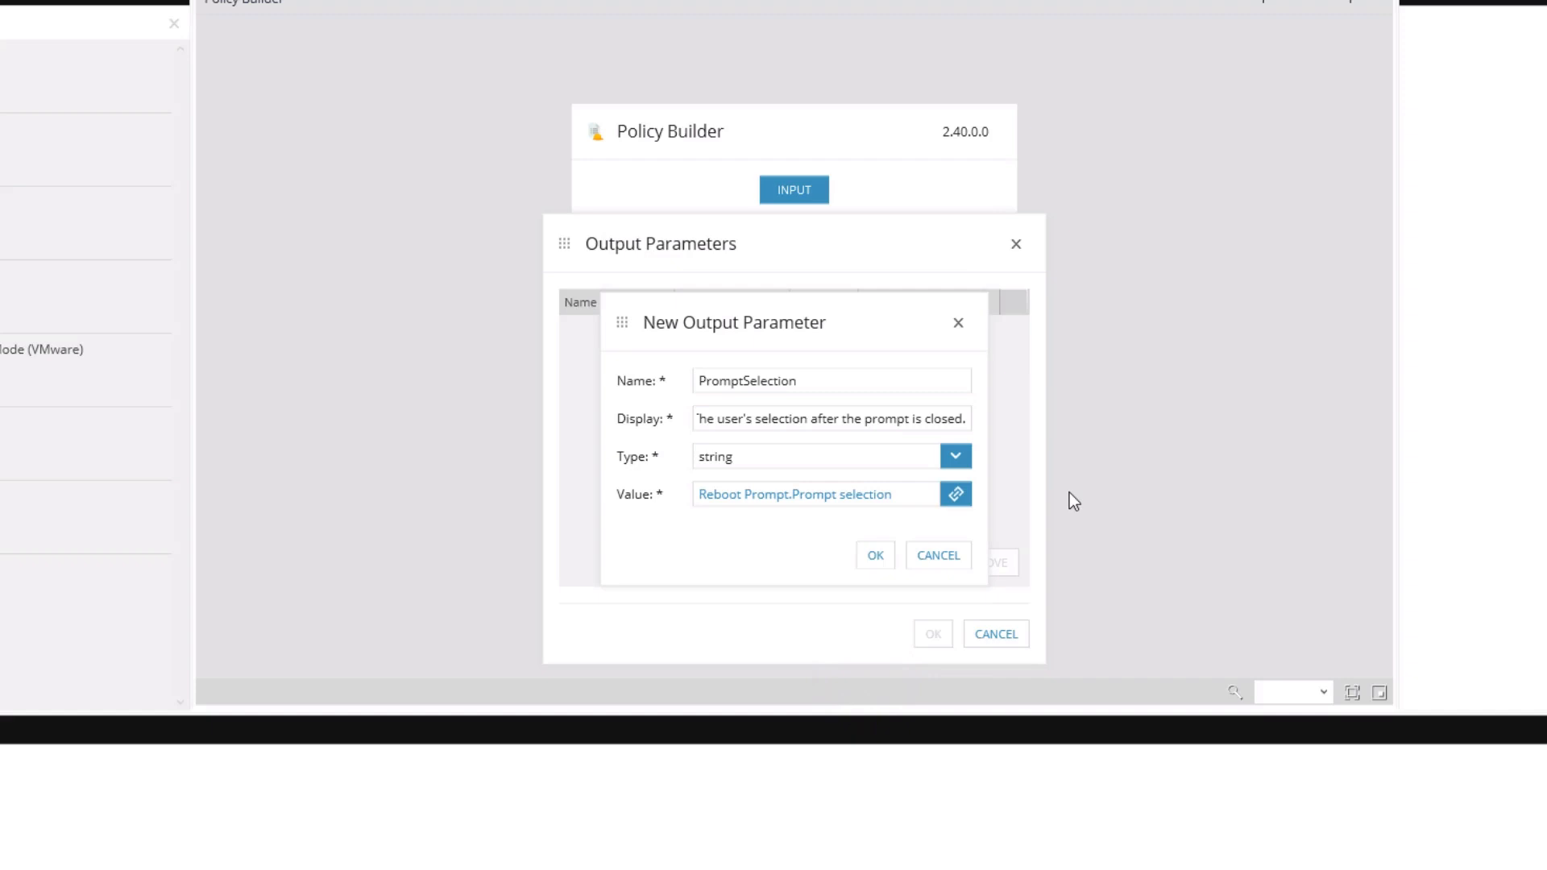
{"action": "left_click", "coordinate": [873, 563]}
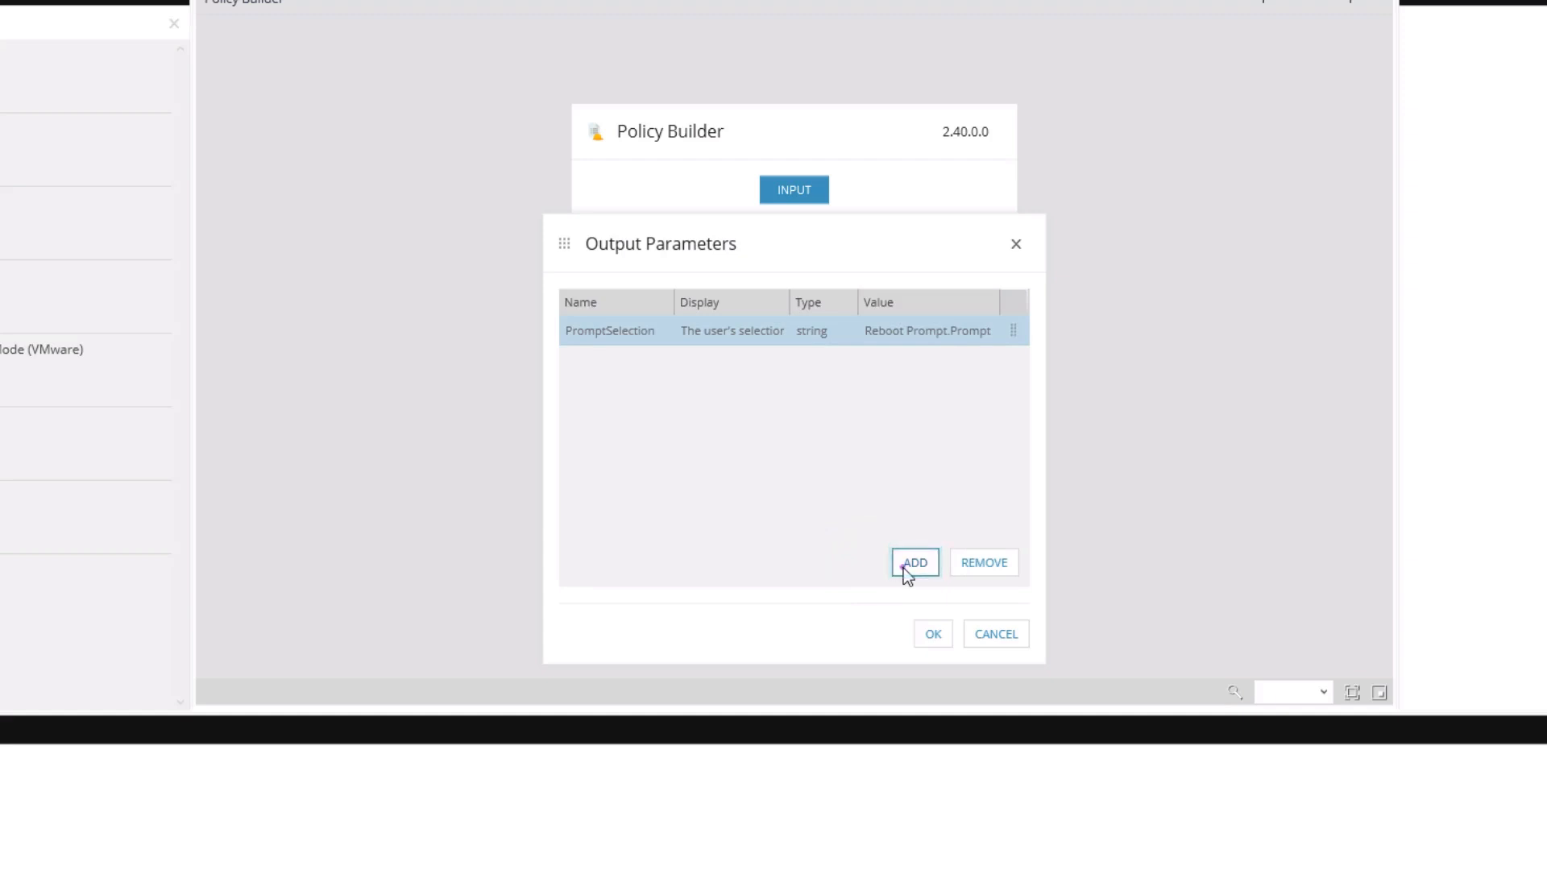
Step: Add a string output parameter Postponetime, displayed as "The amount of time the reboot is postponed.", linked to Reboot Prompt's Postpone time output
{"action": "left_click", "coordinate": [904, 563]}
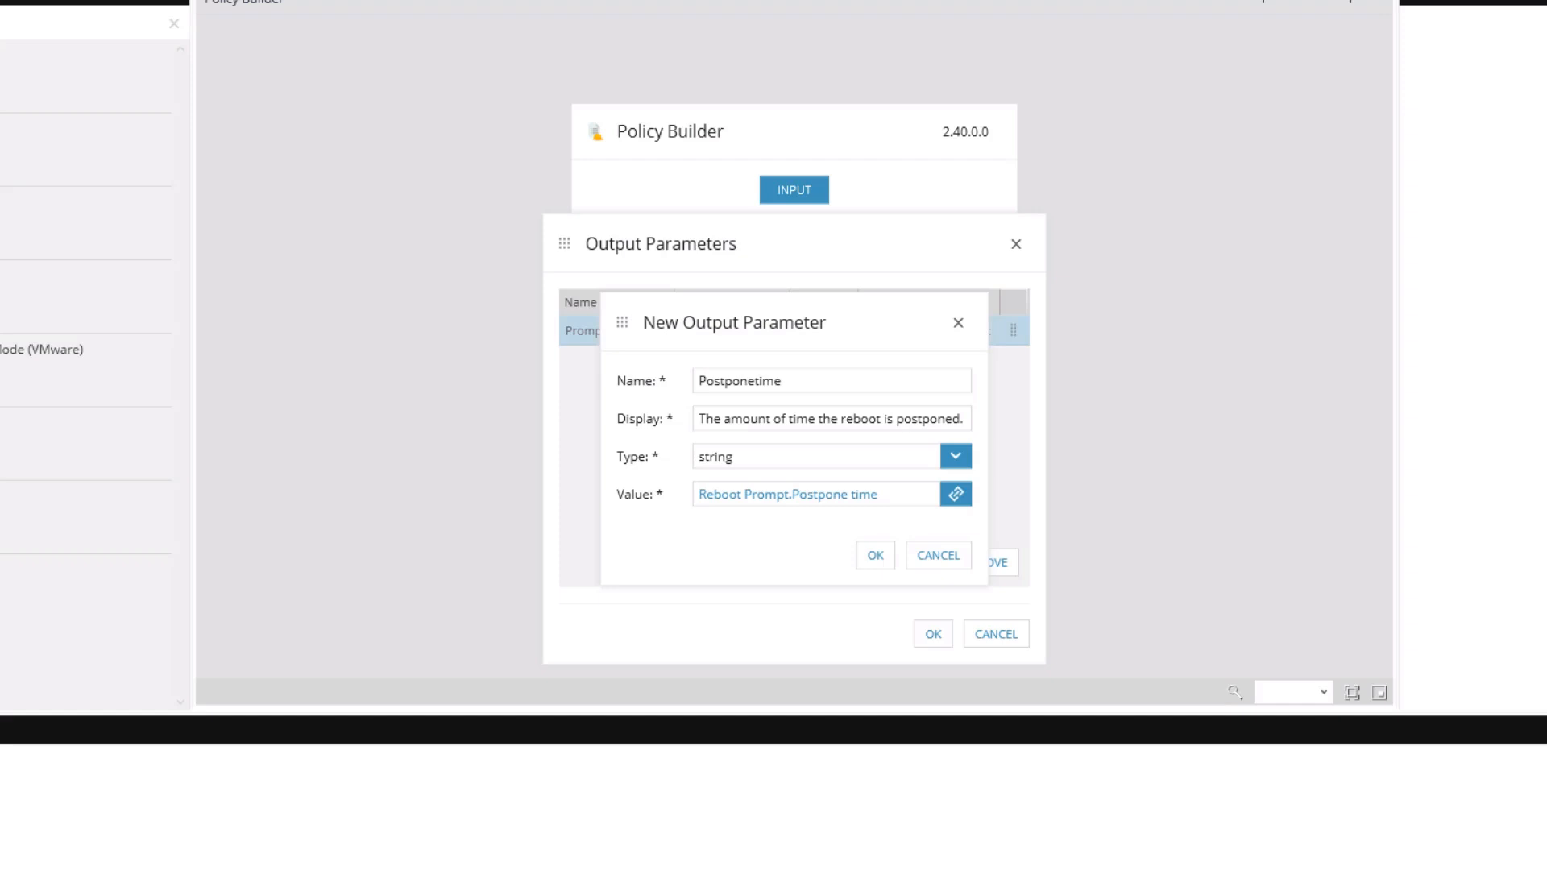
{"action": "left_click", "coordinate": [876, 555]}
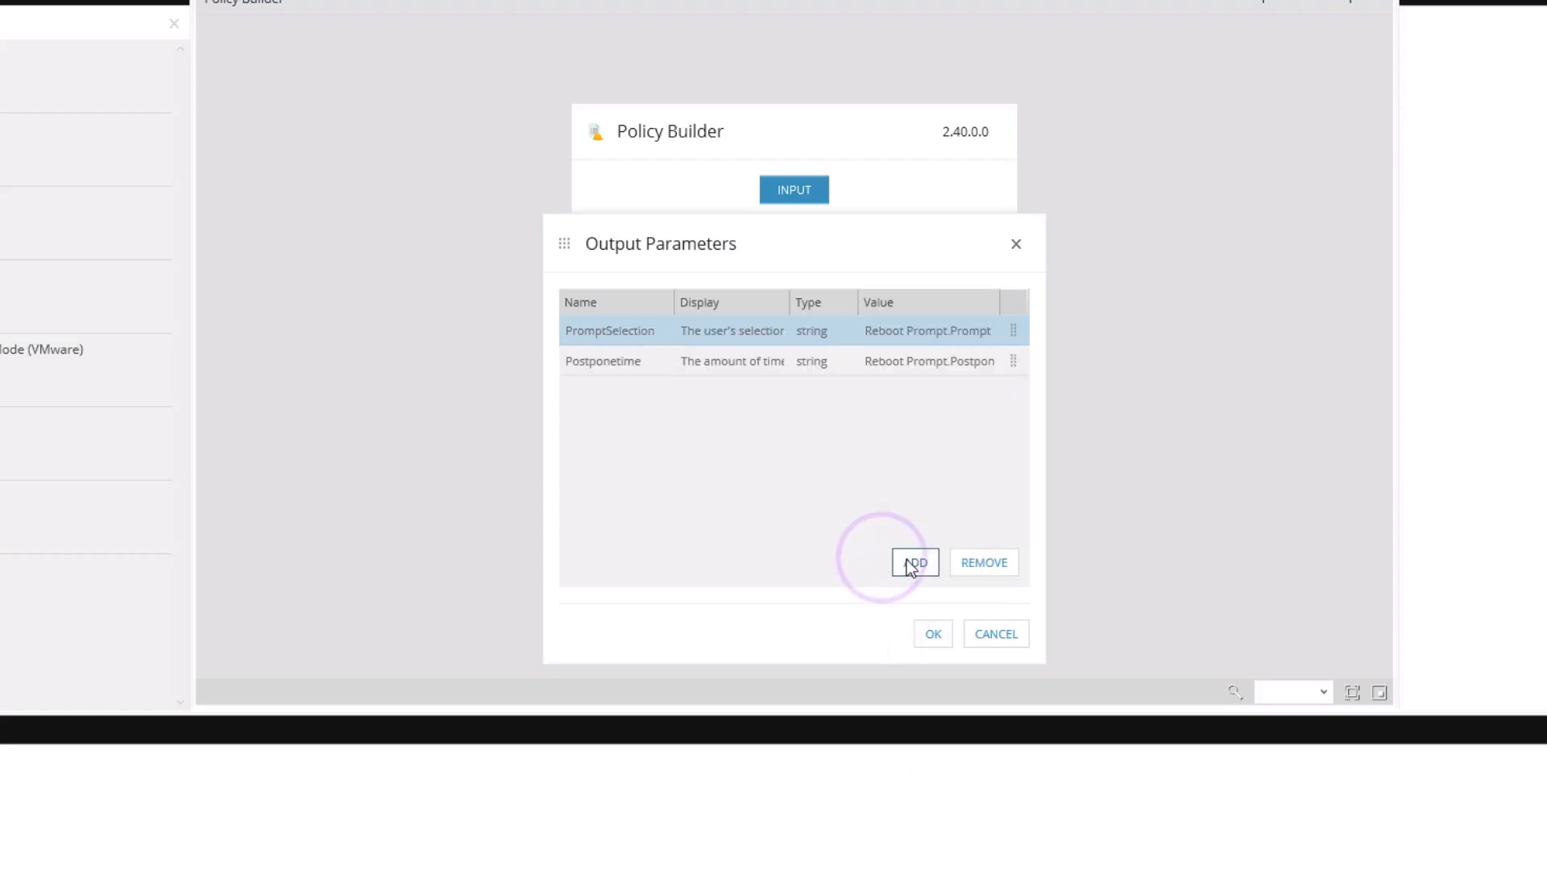
Step: Add a number output parameter Result, displayed as "Returns a successful value of zero, nonzero is fail.", linked to Reboot Prompt's Result output
{"action": "left_click", "coordinate": [910, 563]}
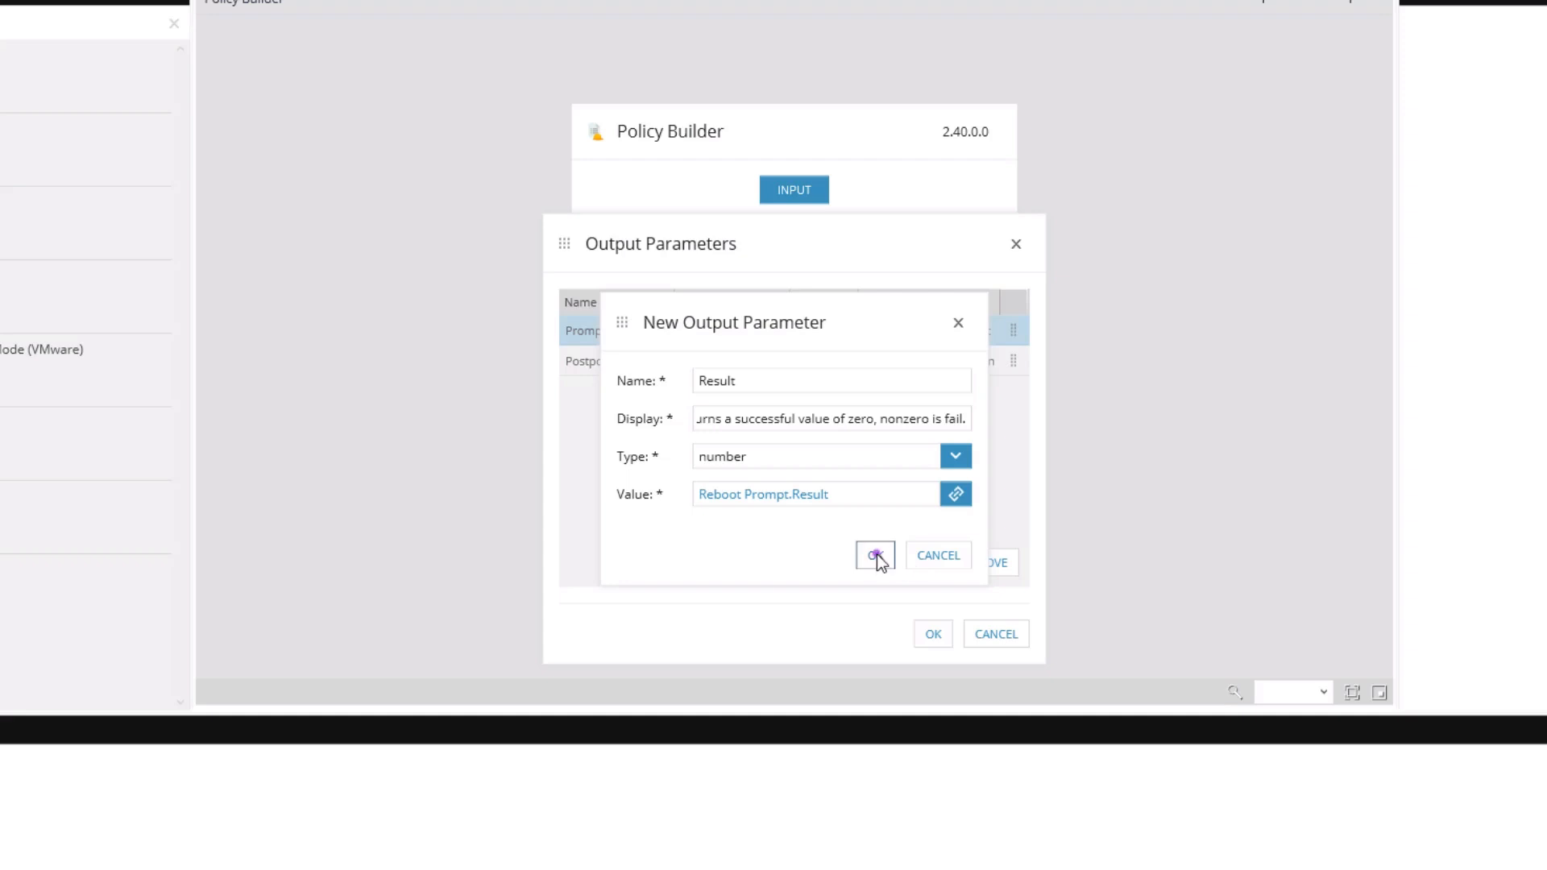
{"action": "left_click", "coordinate": [877, 554]}
Step: Add a string output parameter ResultString, displayed as "Object execution error details.", linked to Reboot Prompt's Result String output, and accept the parameter list
{"action": "left_click", "coordinate": [913, 561]}
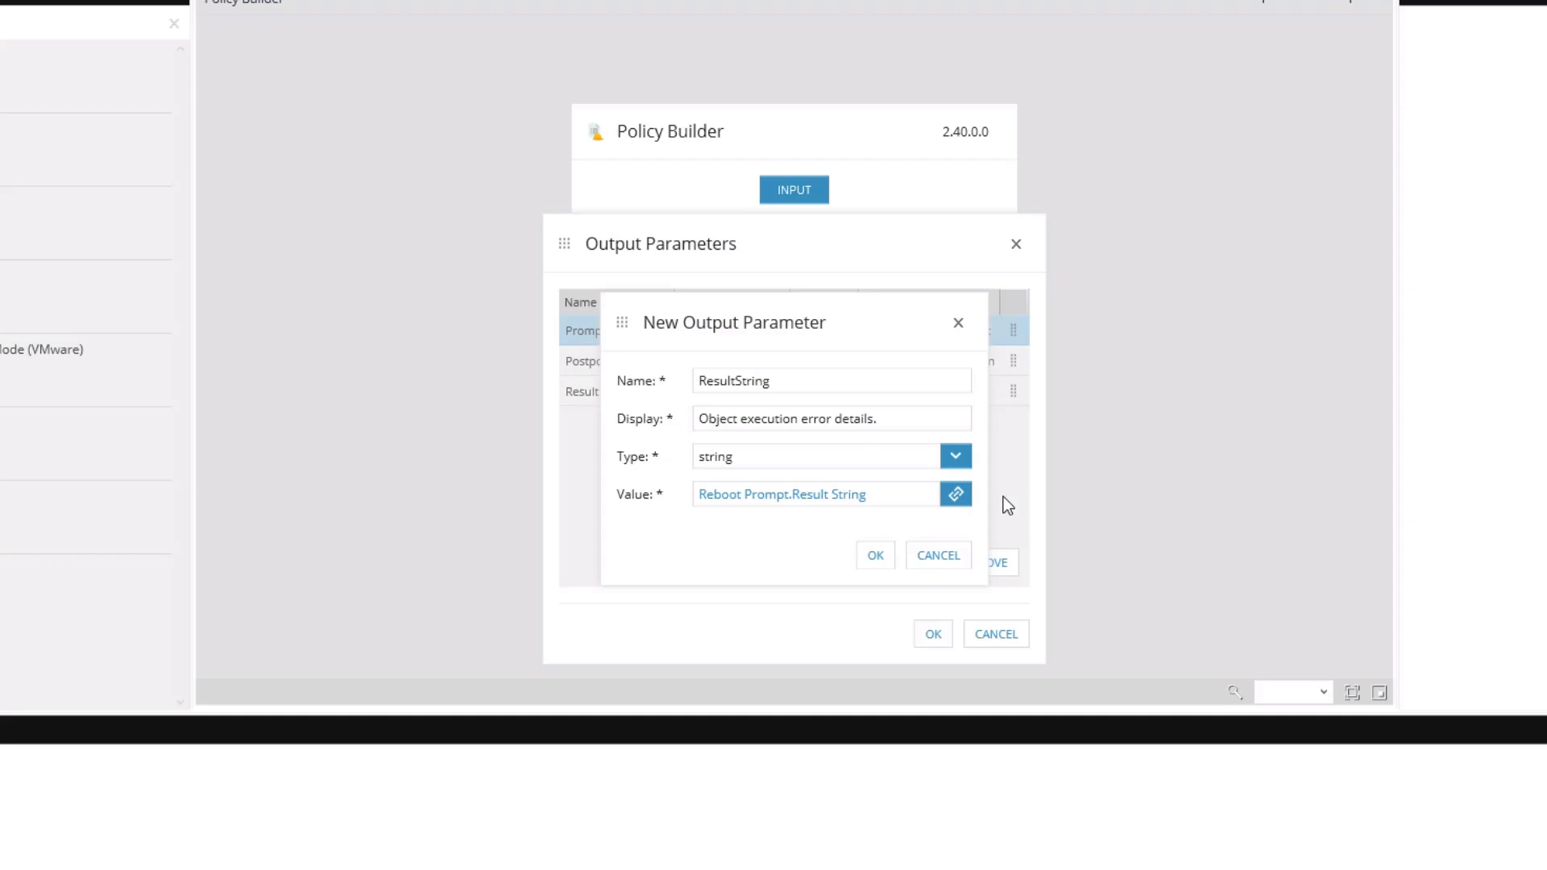
{"action": "left_click", "coordinate": [884, 556]}
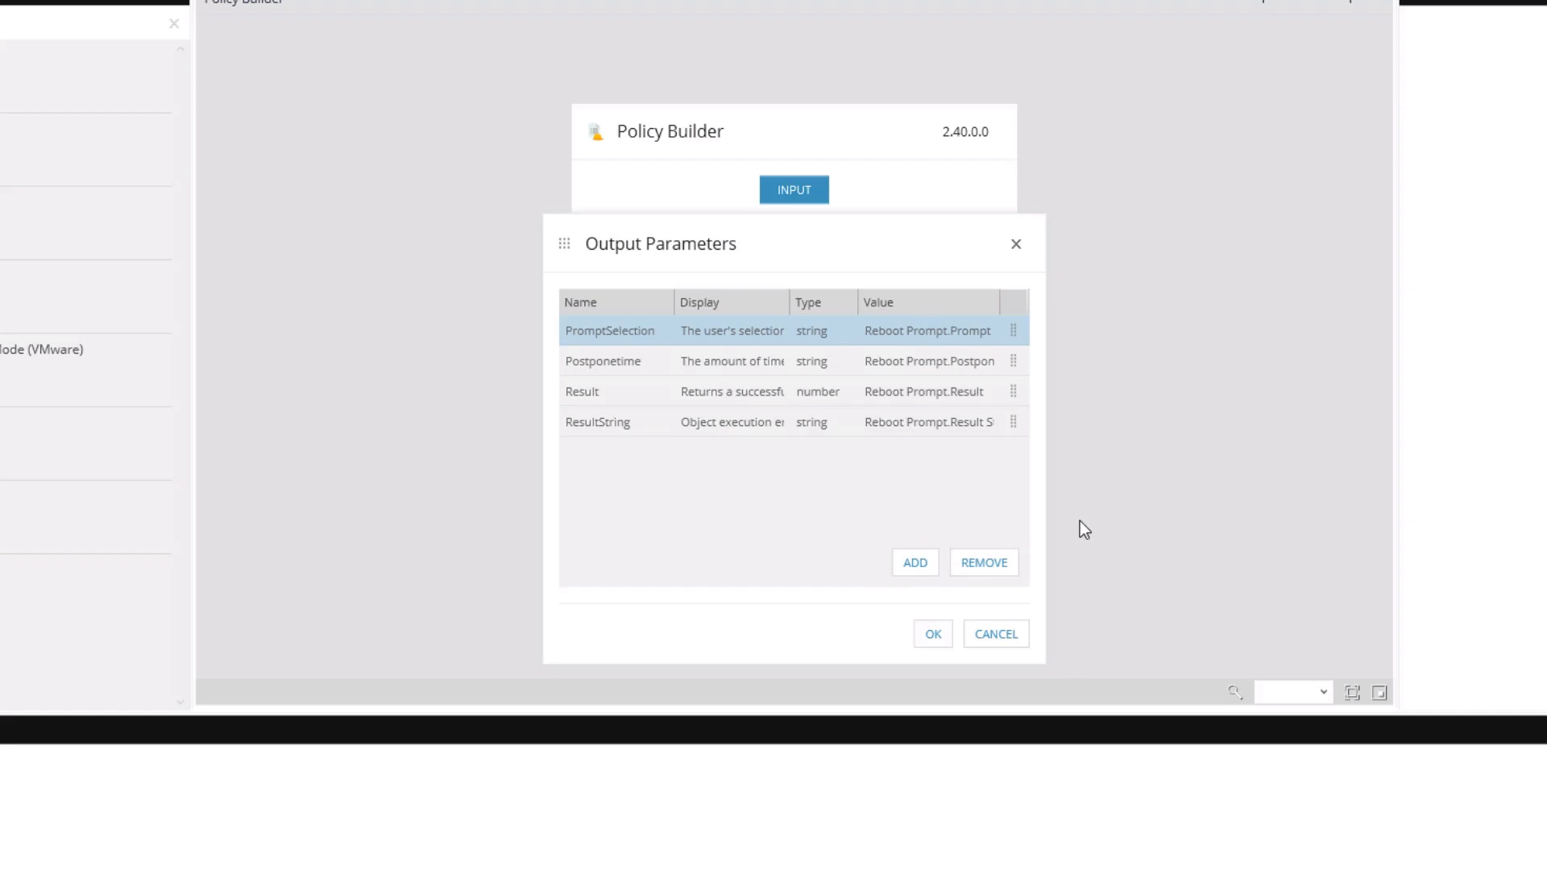
{"action": "left_click", "coordinate": [933, 633]}
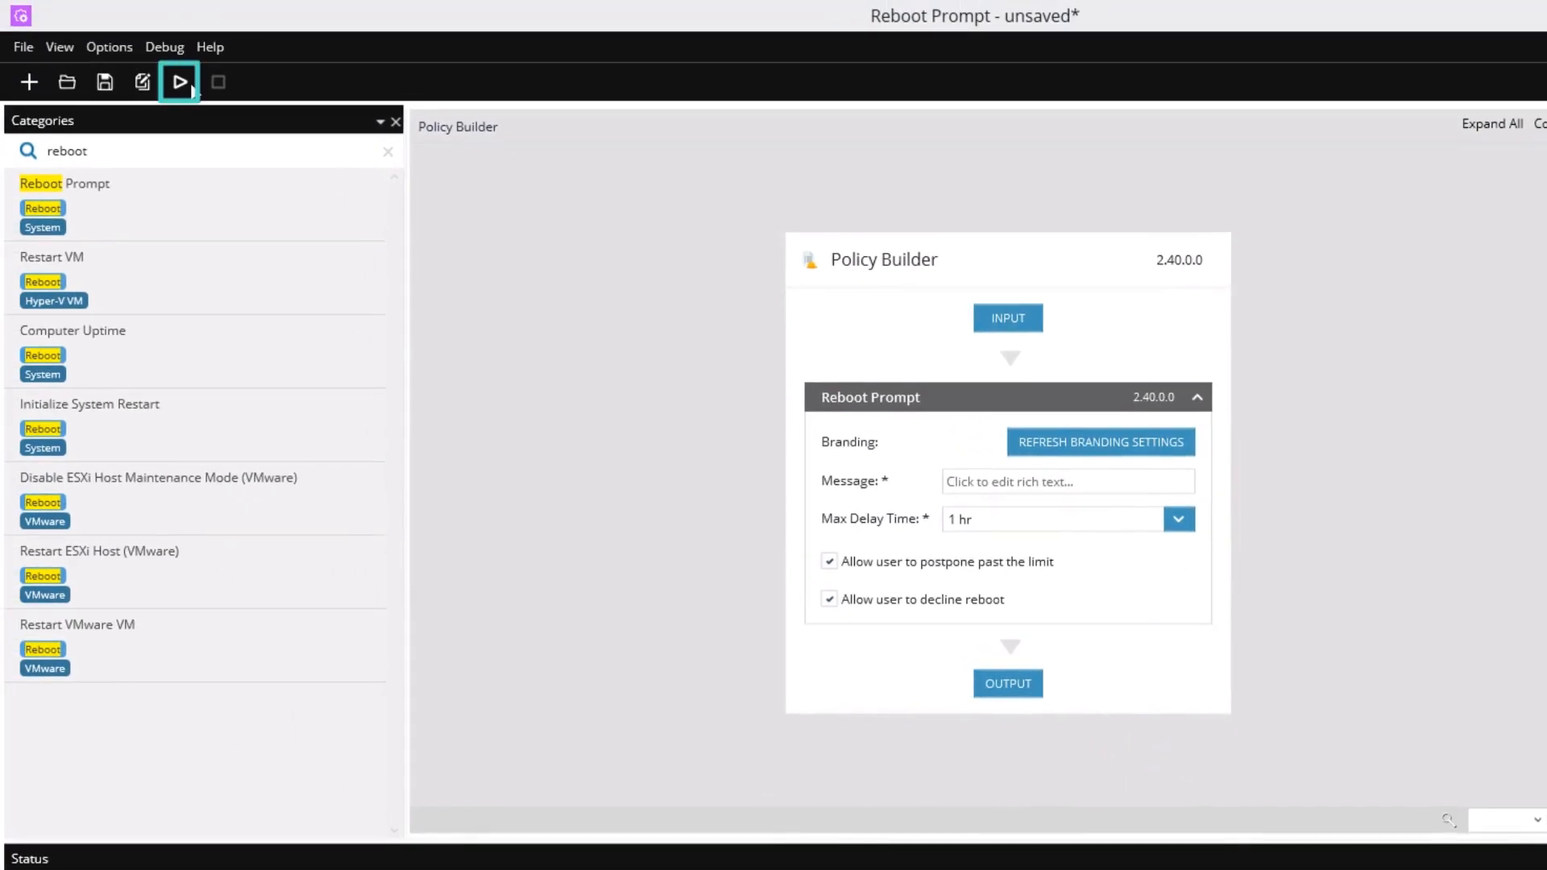
Step: Test-run the policy, postpone the reboot by 30 min with the Reboot in option, and check the run for errors
{"action": "left_click", "coordinate": [192, 90]}
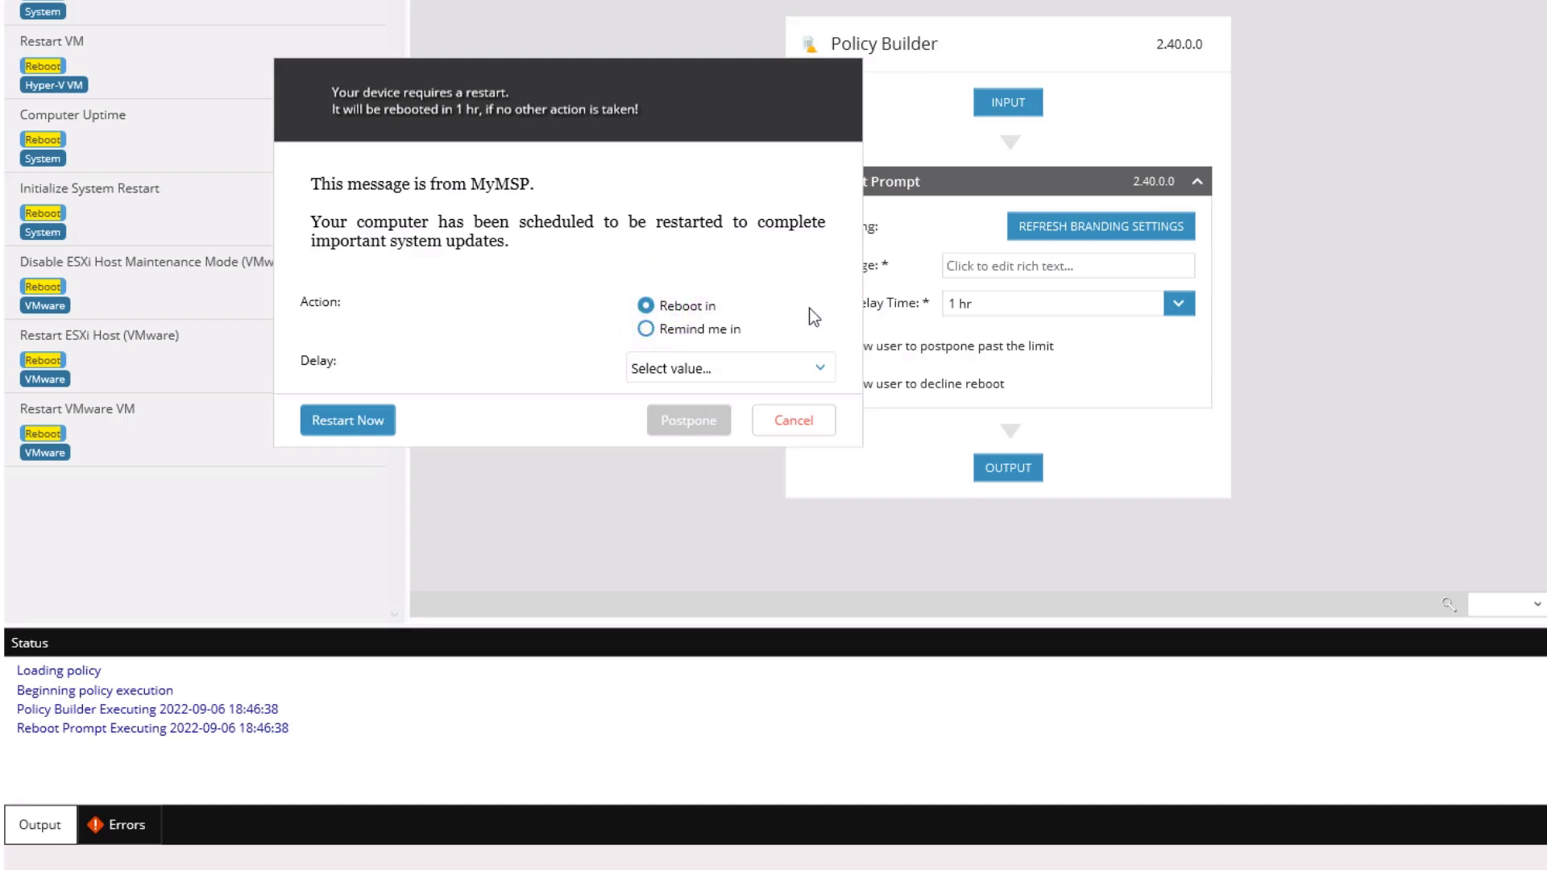
{"action": "left_click", "coordinate": [819, 367]}
{"action": "left_click", "coordinate": [721, 418]}
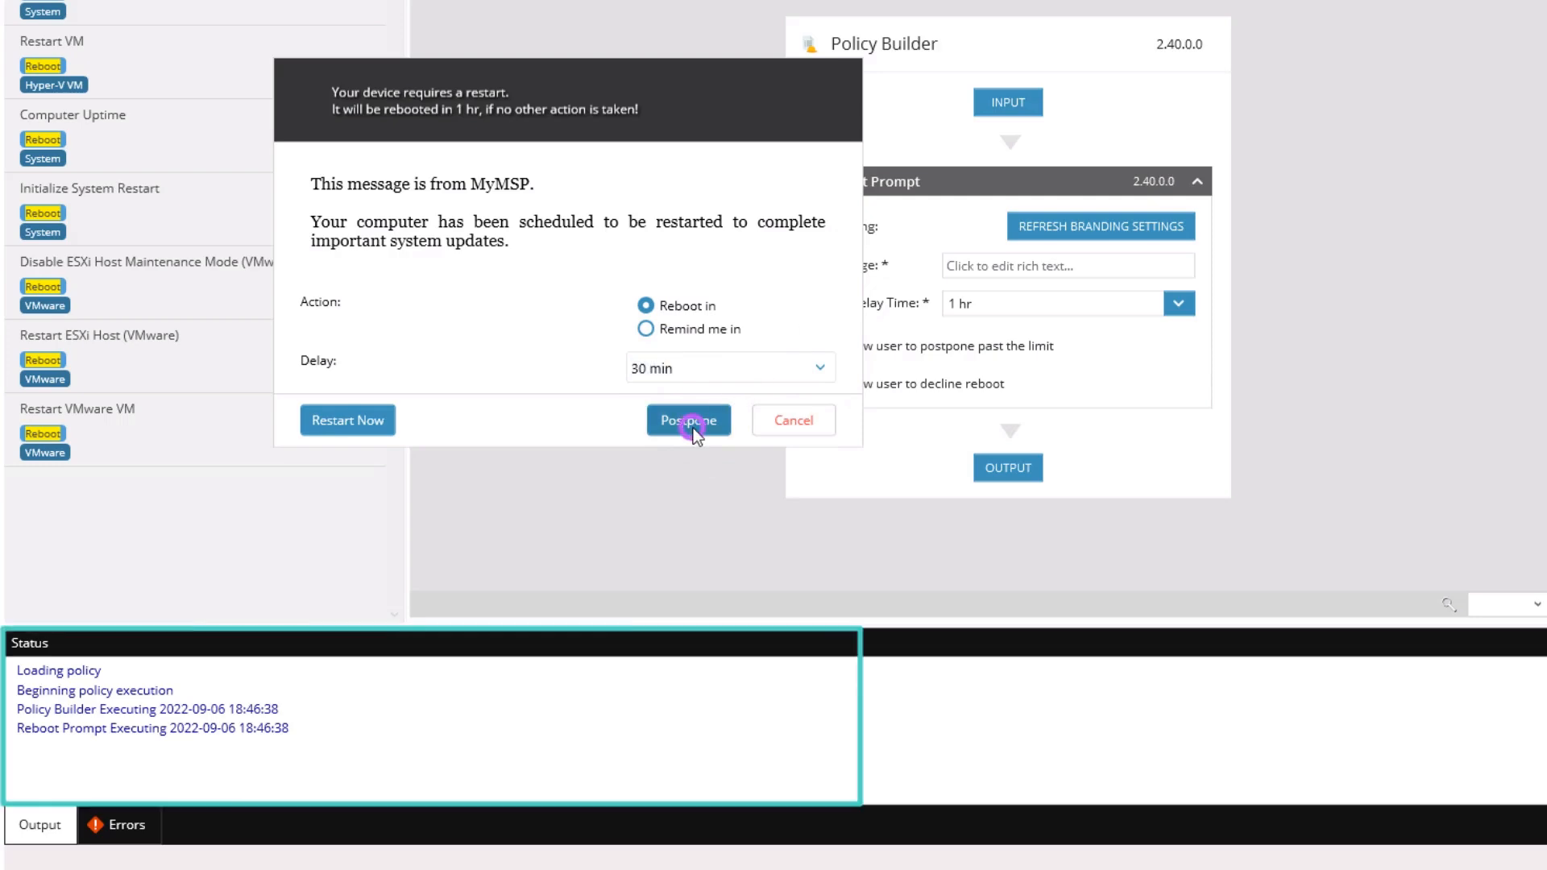
{"action": "left_click", "coordinate": [693, 428]}
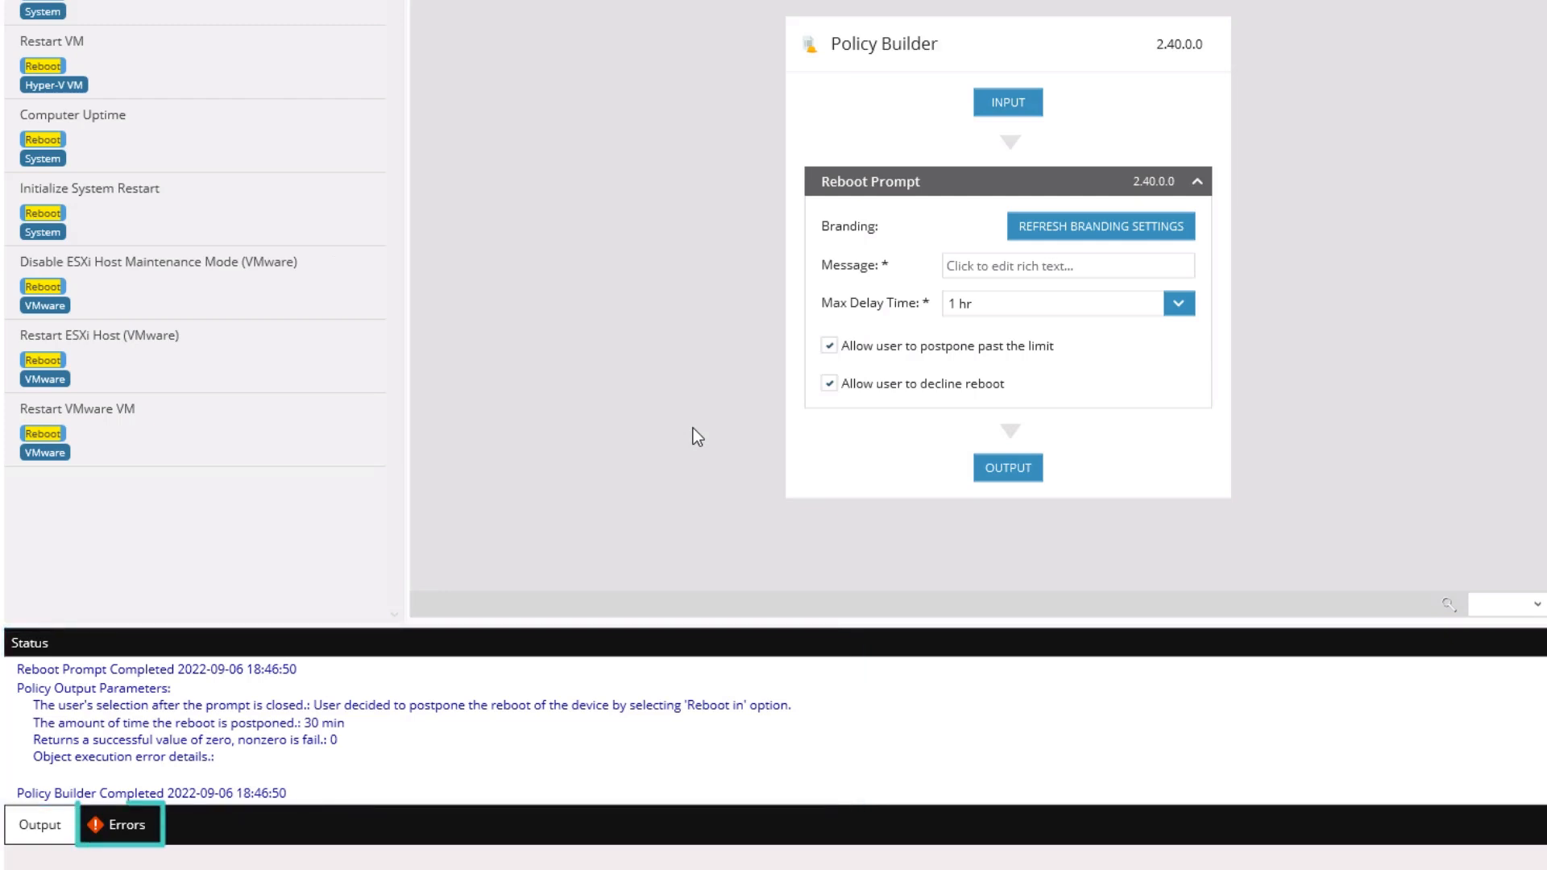
{"action": "left_click", "coordinate": [119, 822]}
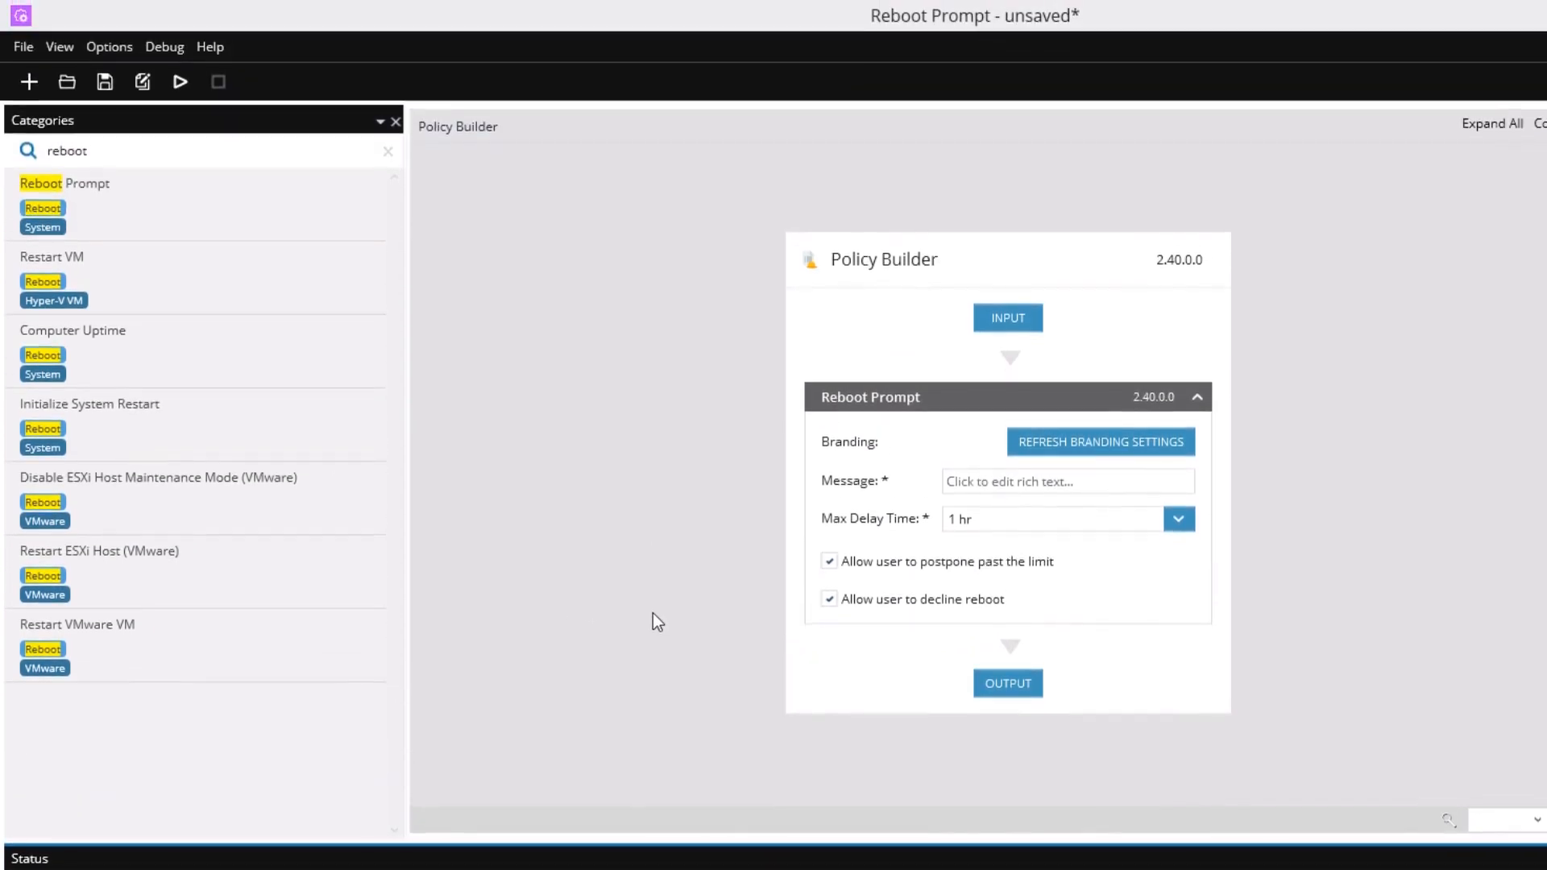
Step: Save the policy as an amp file named Reboot Prompt
{"action": "left_click", "coordinate": [105, 83]}
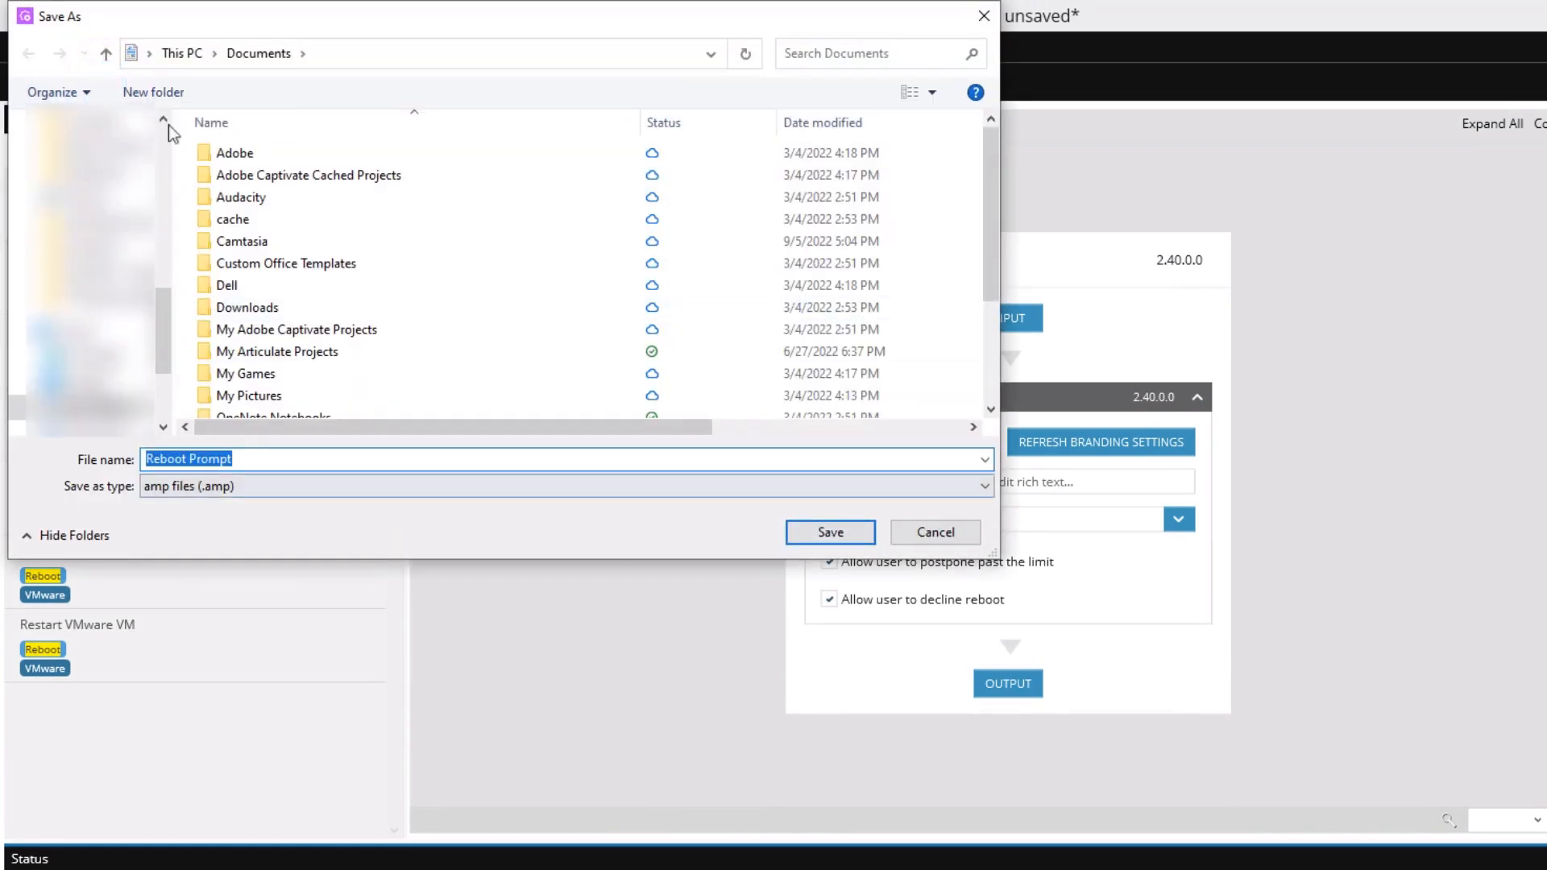
{"action": "left_click", "coordinate": [824, 533]}
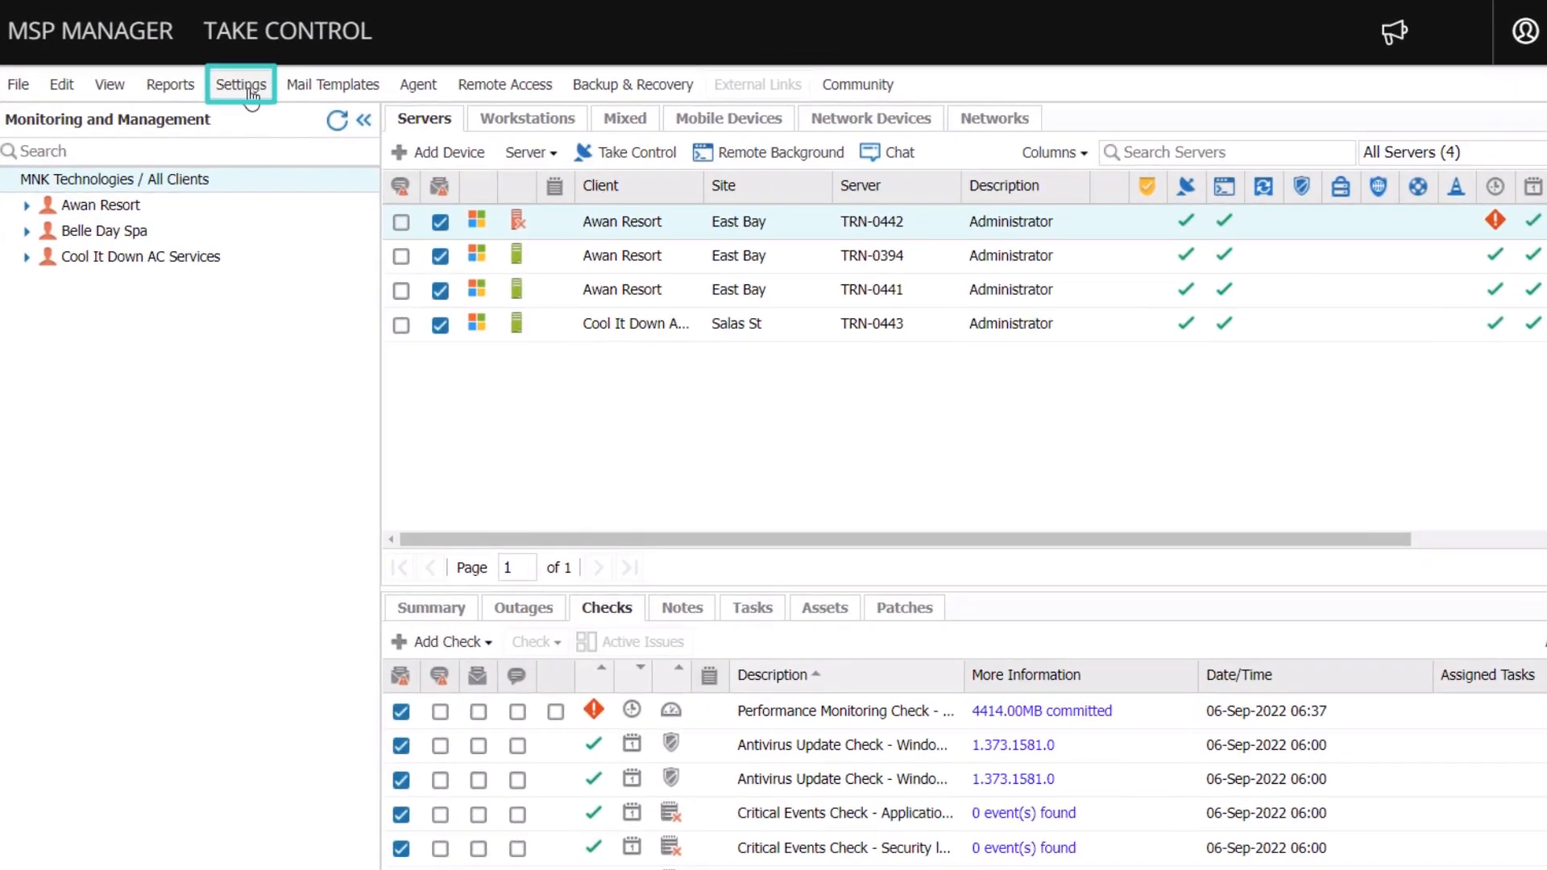
Step: Switch to the N-sight RMM dashboard and start a new Script Manager script named Reboot Prompt
{"action": "left_click", "coordinate": [252, 92]}
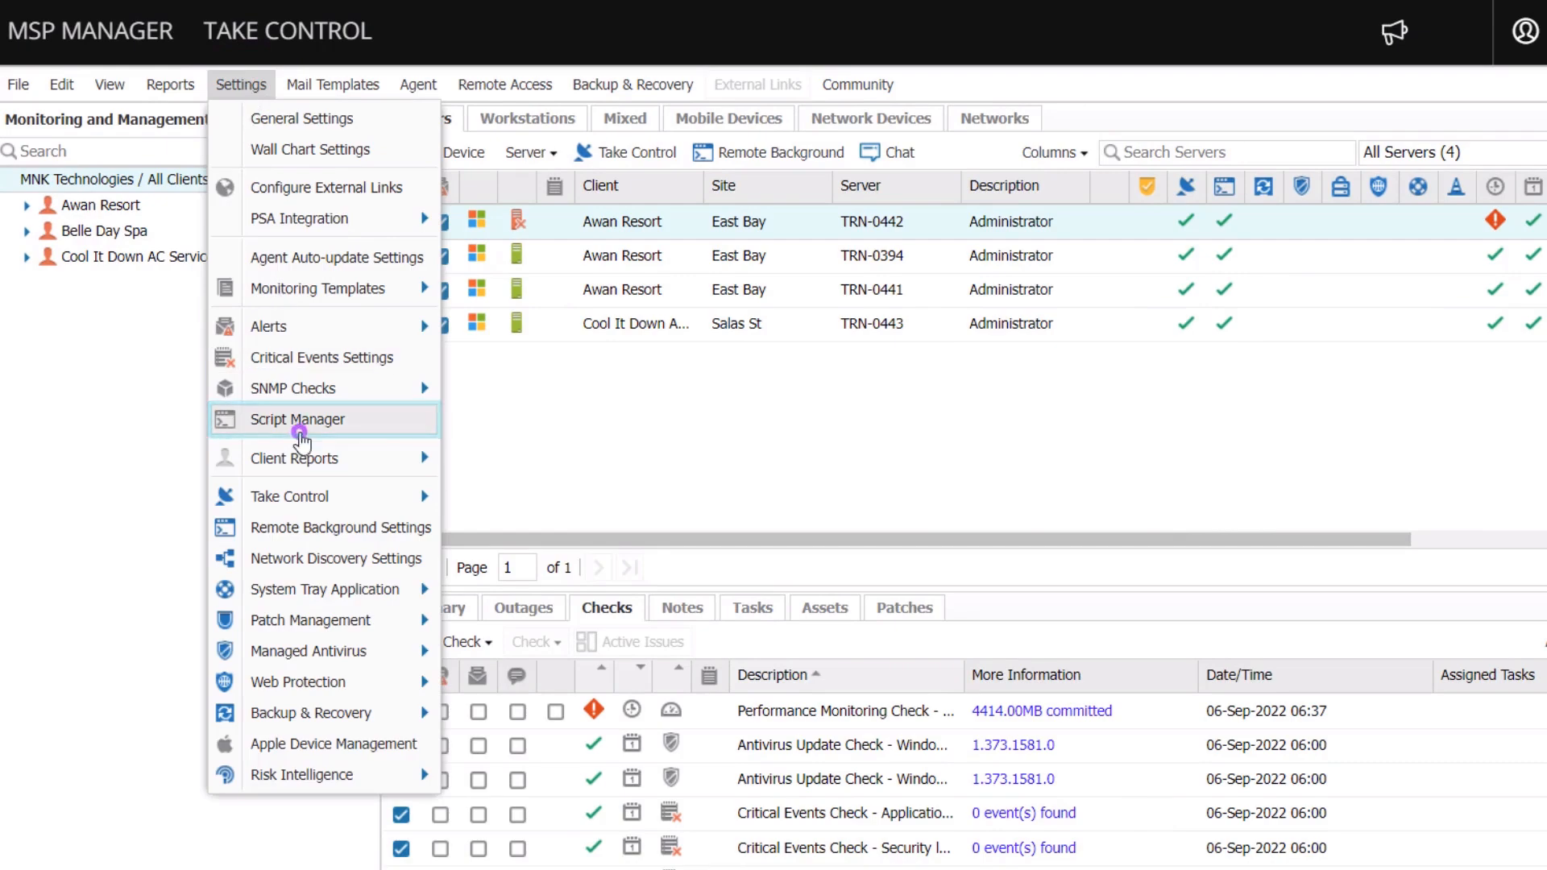
{"action": "left_click", "coordinate": [295, 420]}
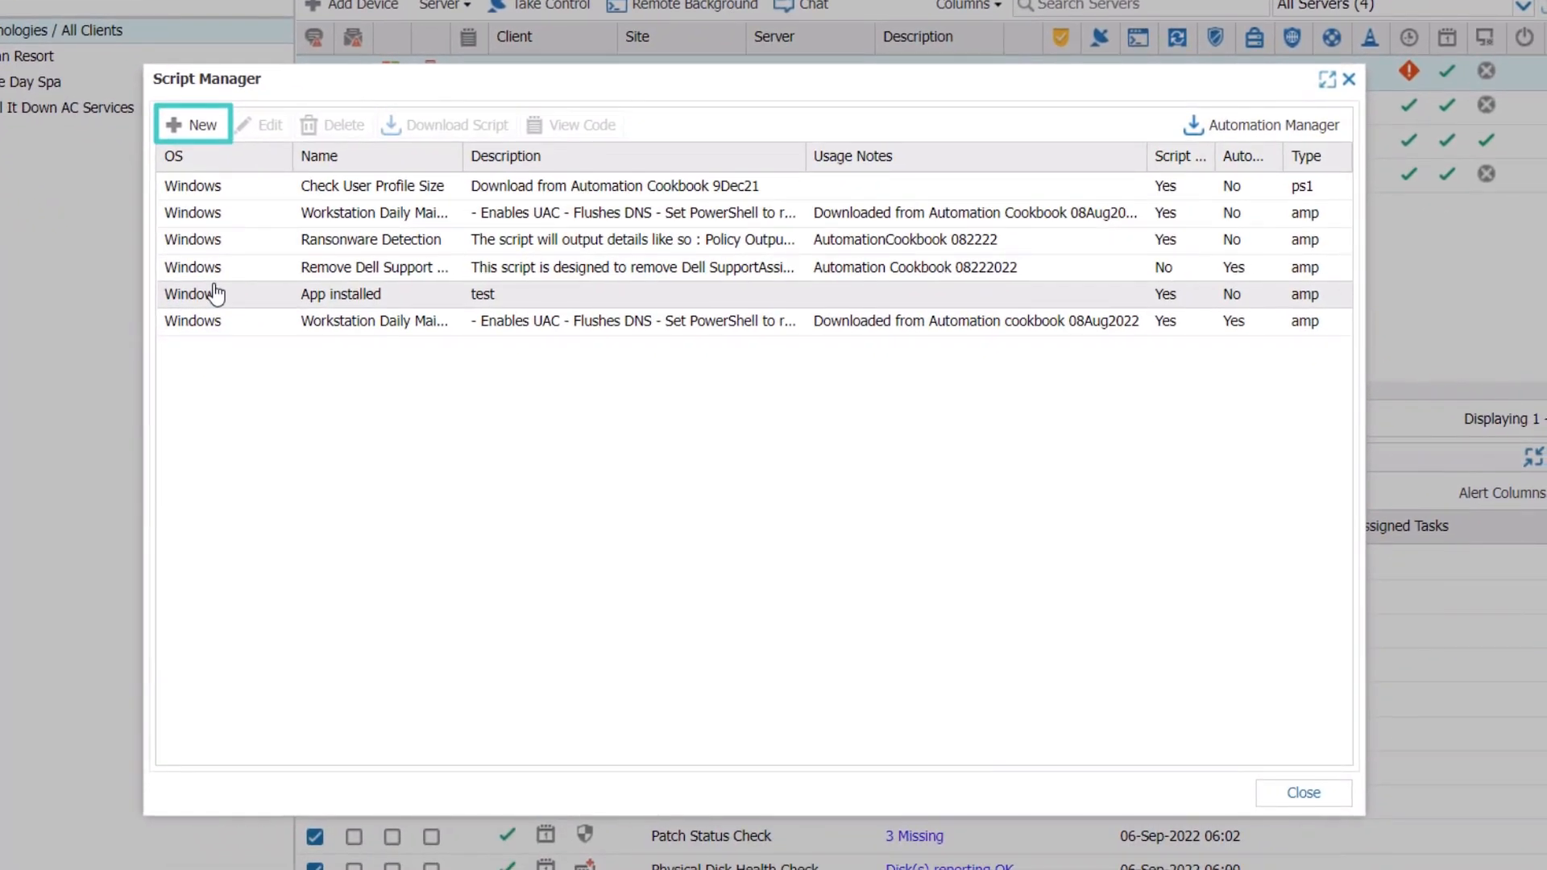
{"action": "left_click", "coordinate": [190, 128]}
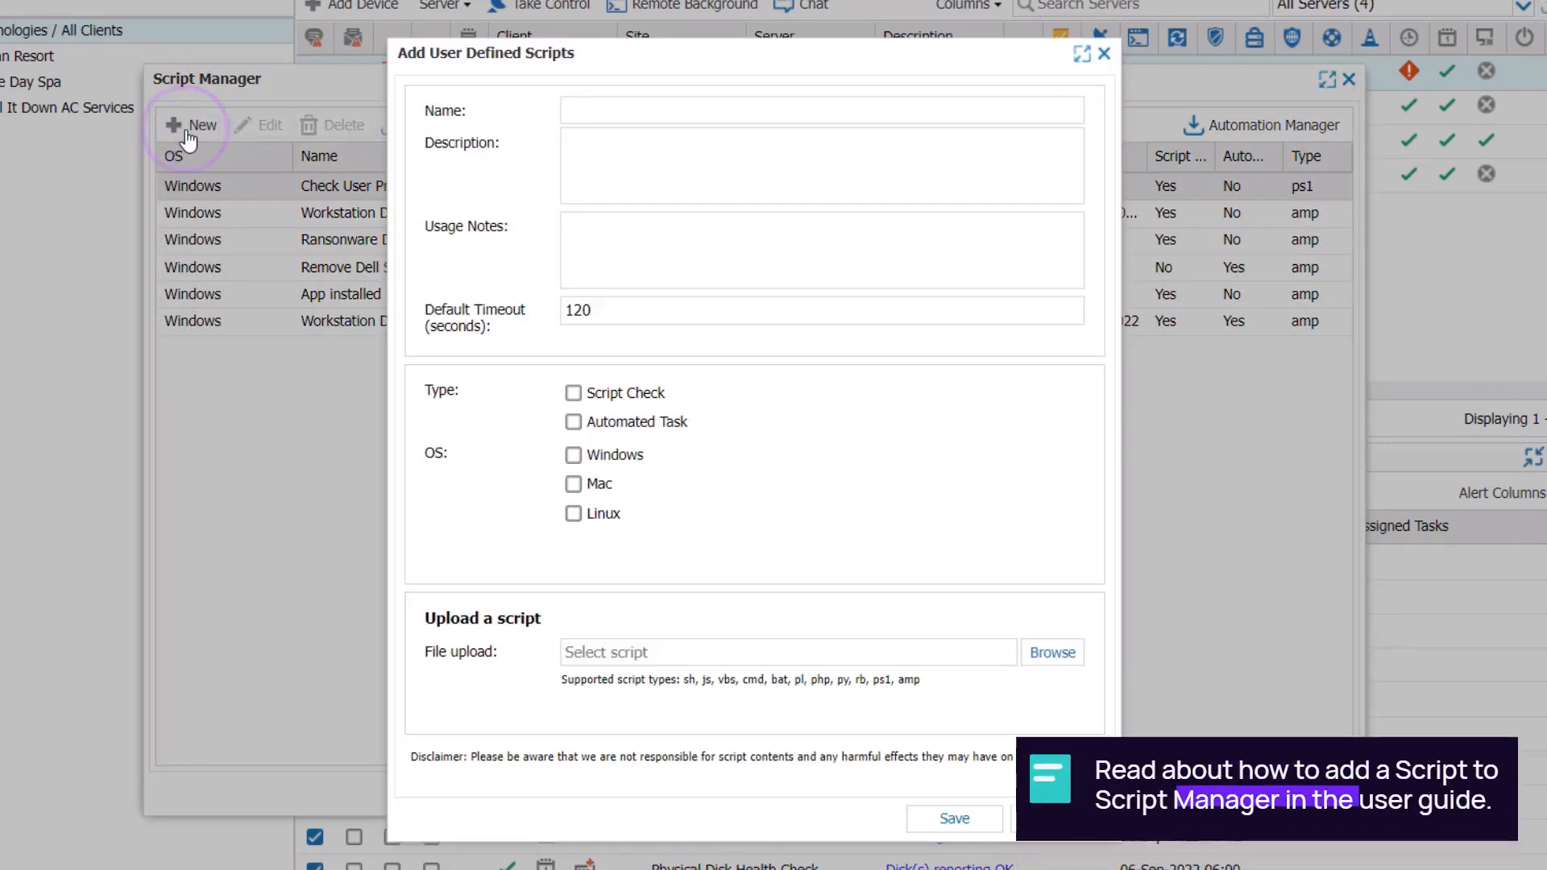
{"action": "type", "text": "Reboot"}
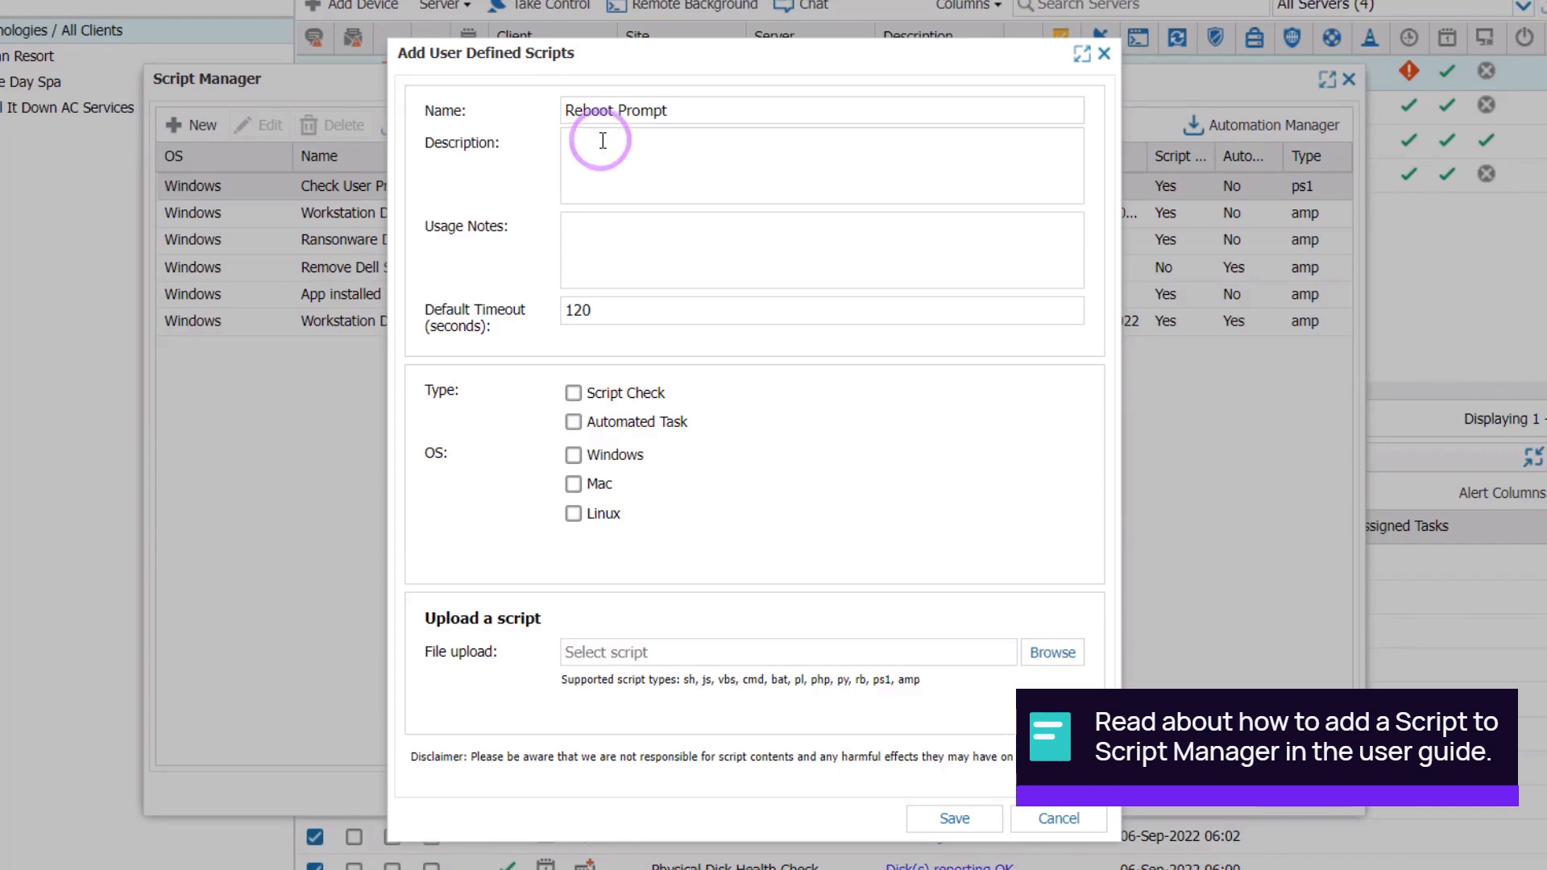
Step: Enter the description "Prompt user to reboot, gives option to postpone up to 1 hr or decline the reboot." and usage notes "Created in Automation Manager Aug 2022"
{"action": "type", "text": "Prompt user to reboot, gives option to postpone up to 1 hr or decline the reboot."}
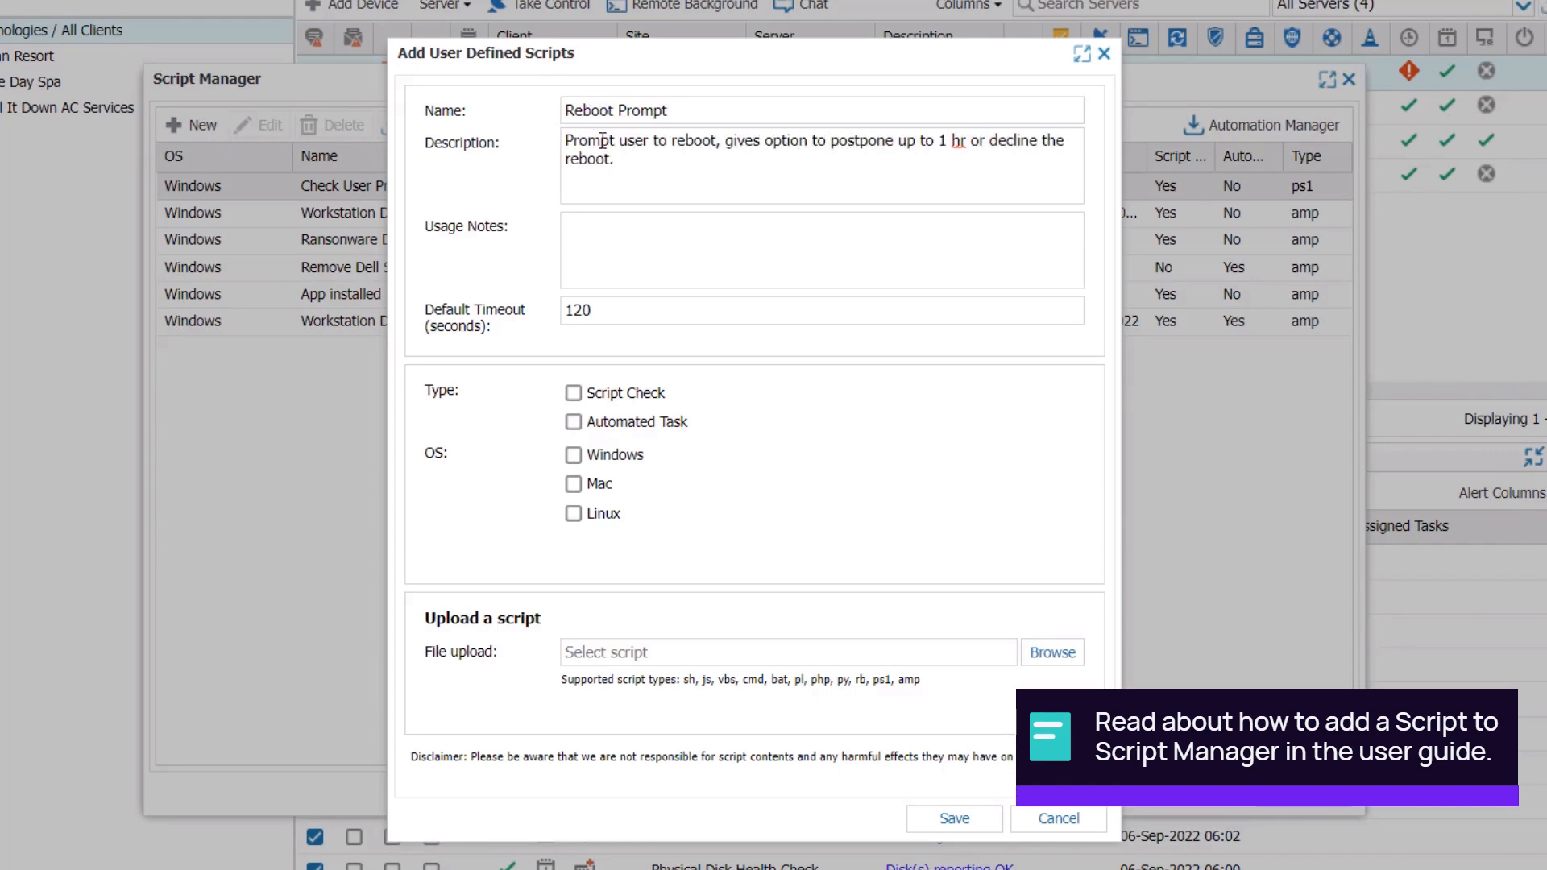
{"action": "left_click", "coordinate": [661, 229]}
{"action": "type", "text": "Created i"}
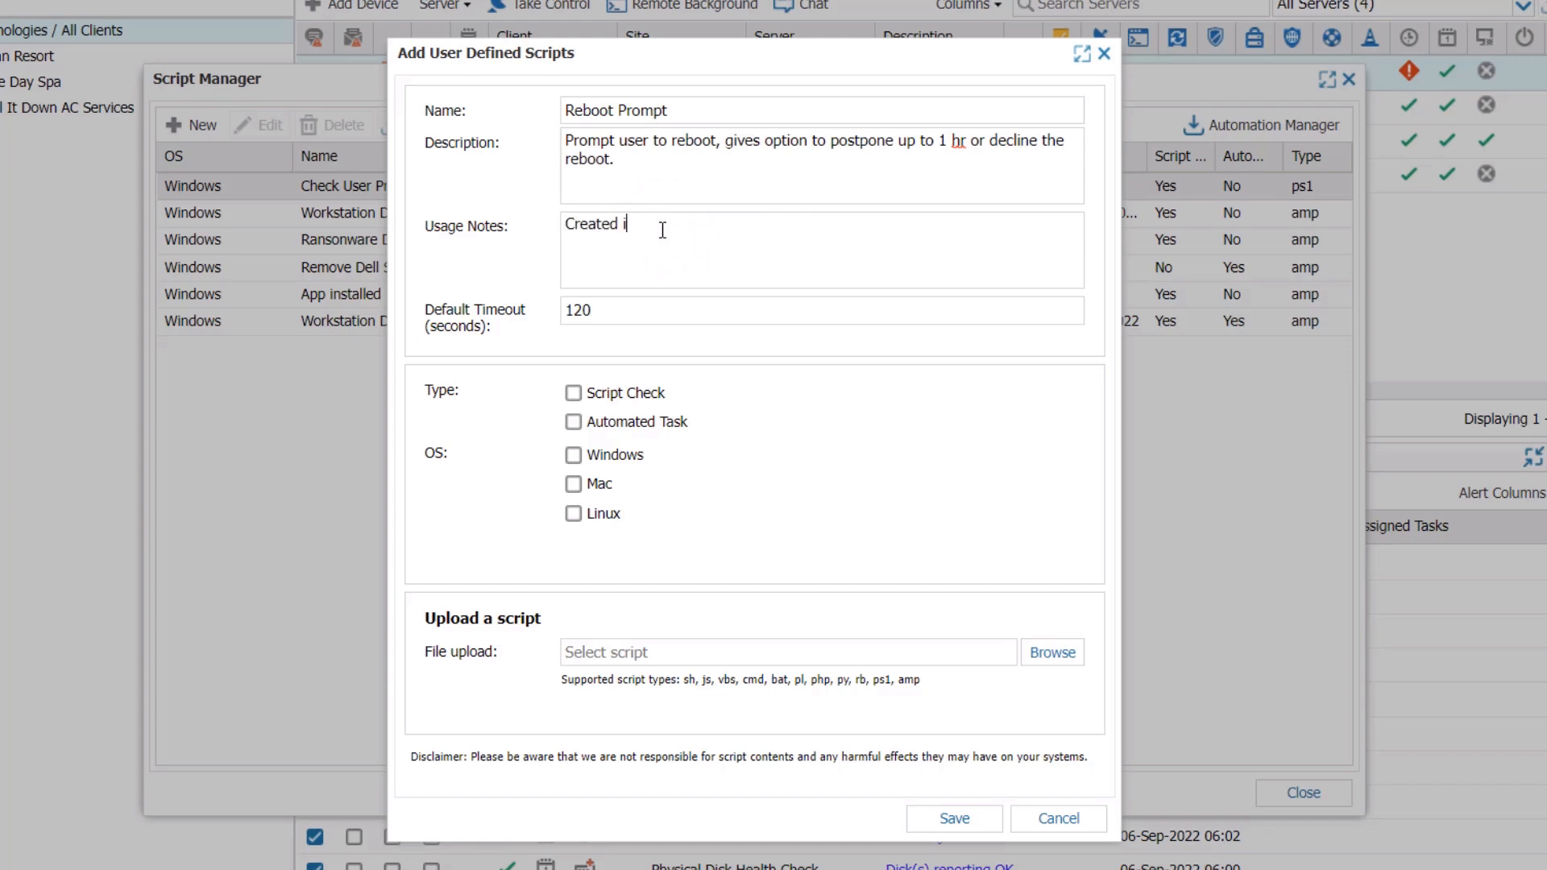
{"action": "type", "text": "n Automation Manager Aug 2022"}
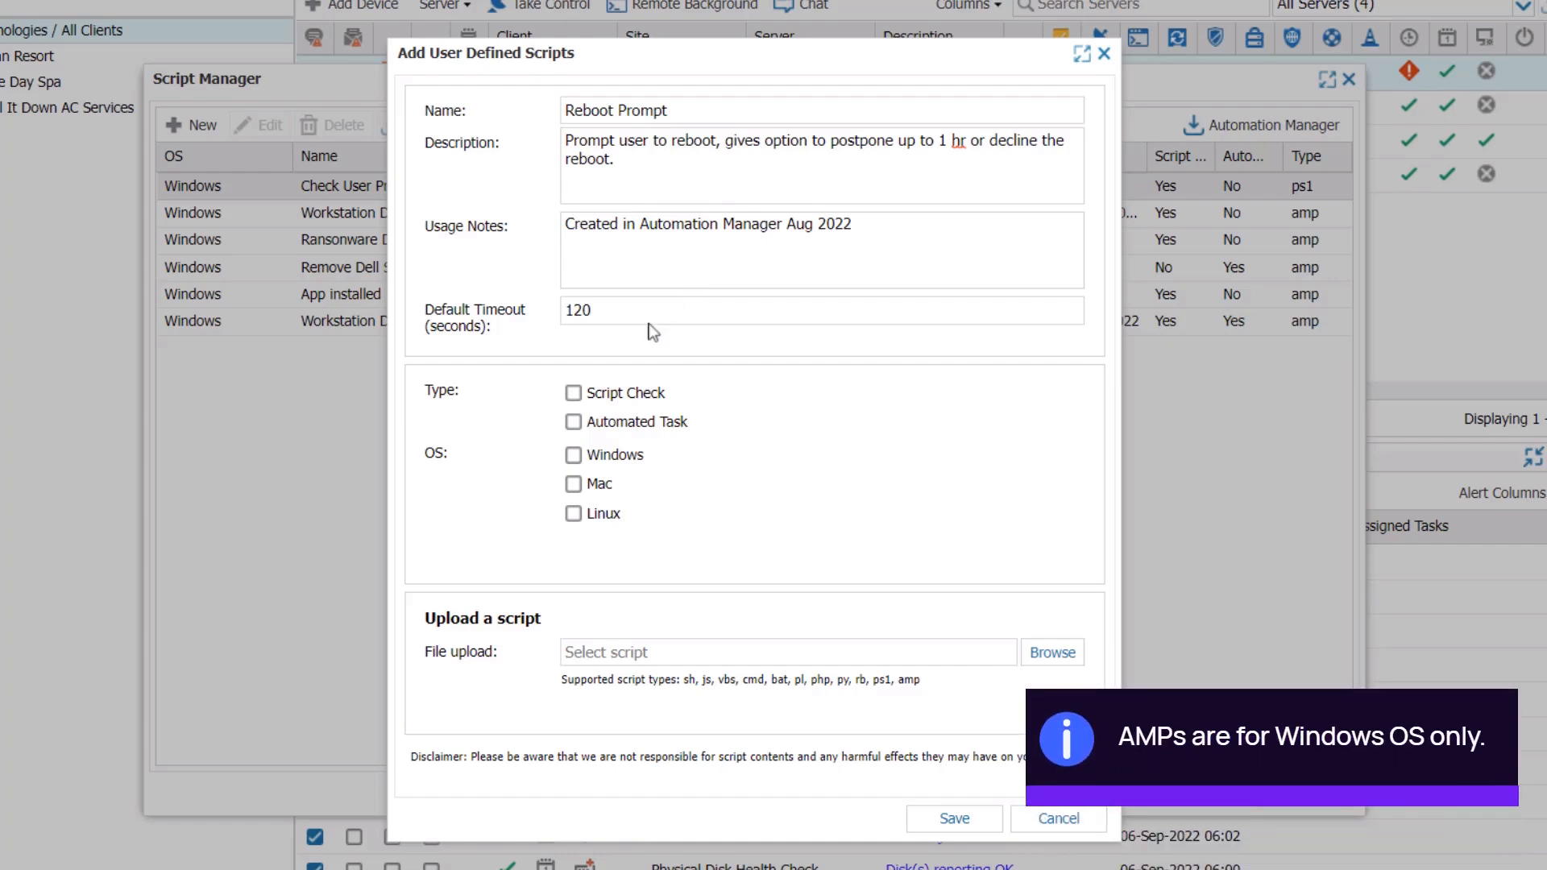
Step: Make the script an Automated Task for Windows, upload the Reboot Prompt amp file, and save it to the Script Manager
{"action": "left_click", "coordinate": [574, 422]}
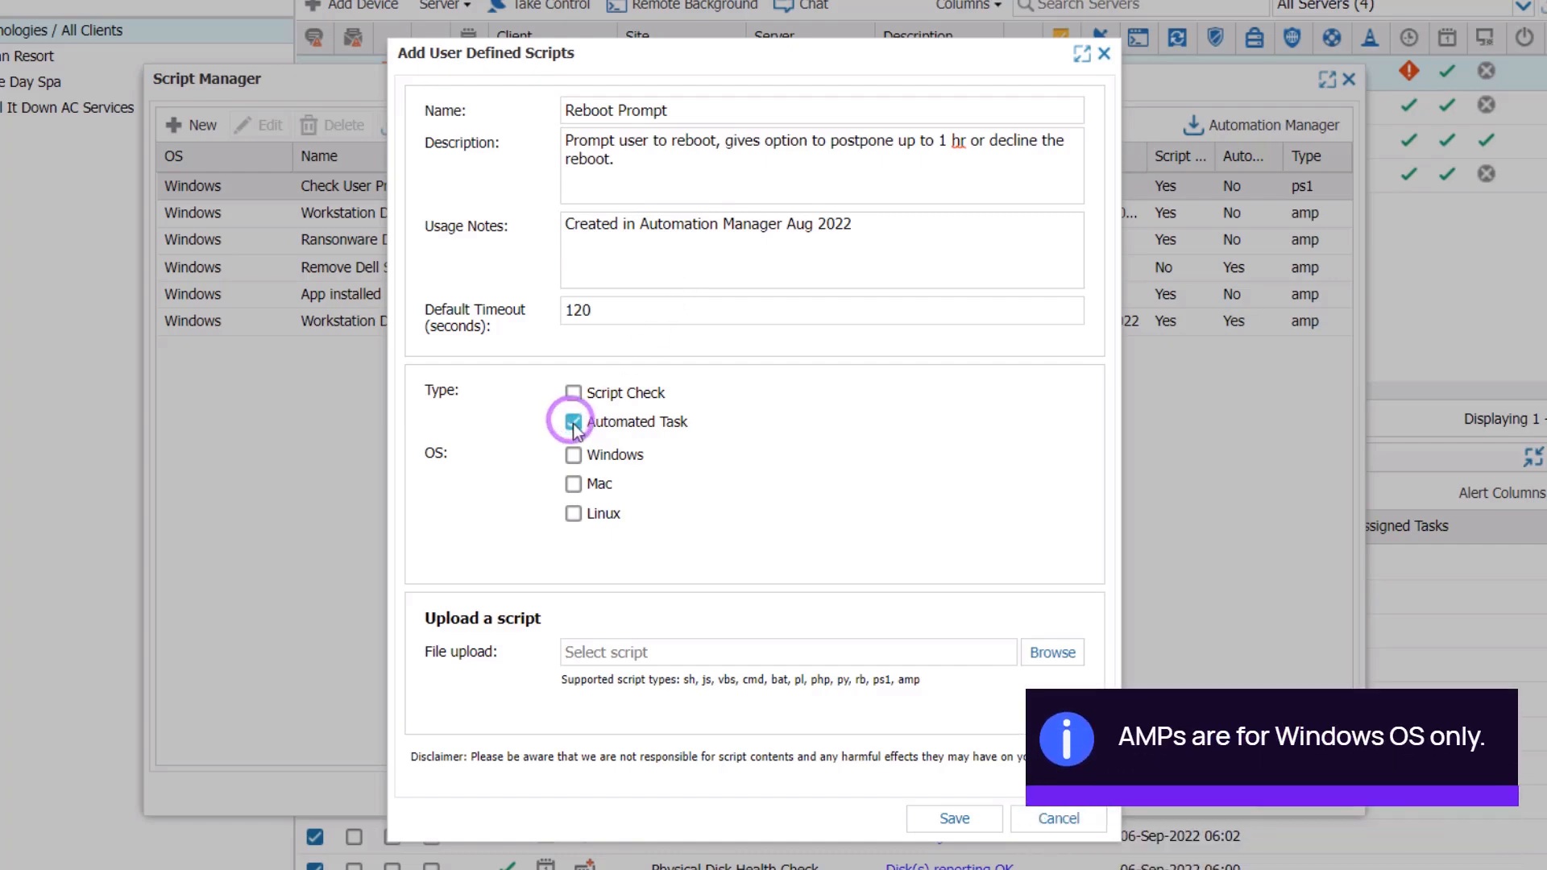
{"action": "left_click", "coordinate": [601, 457]}
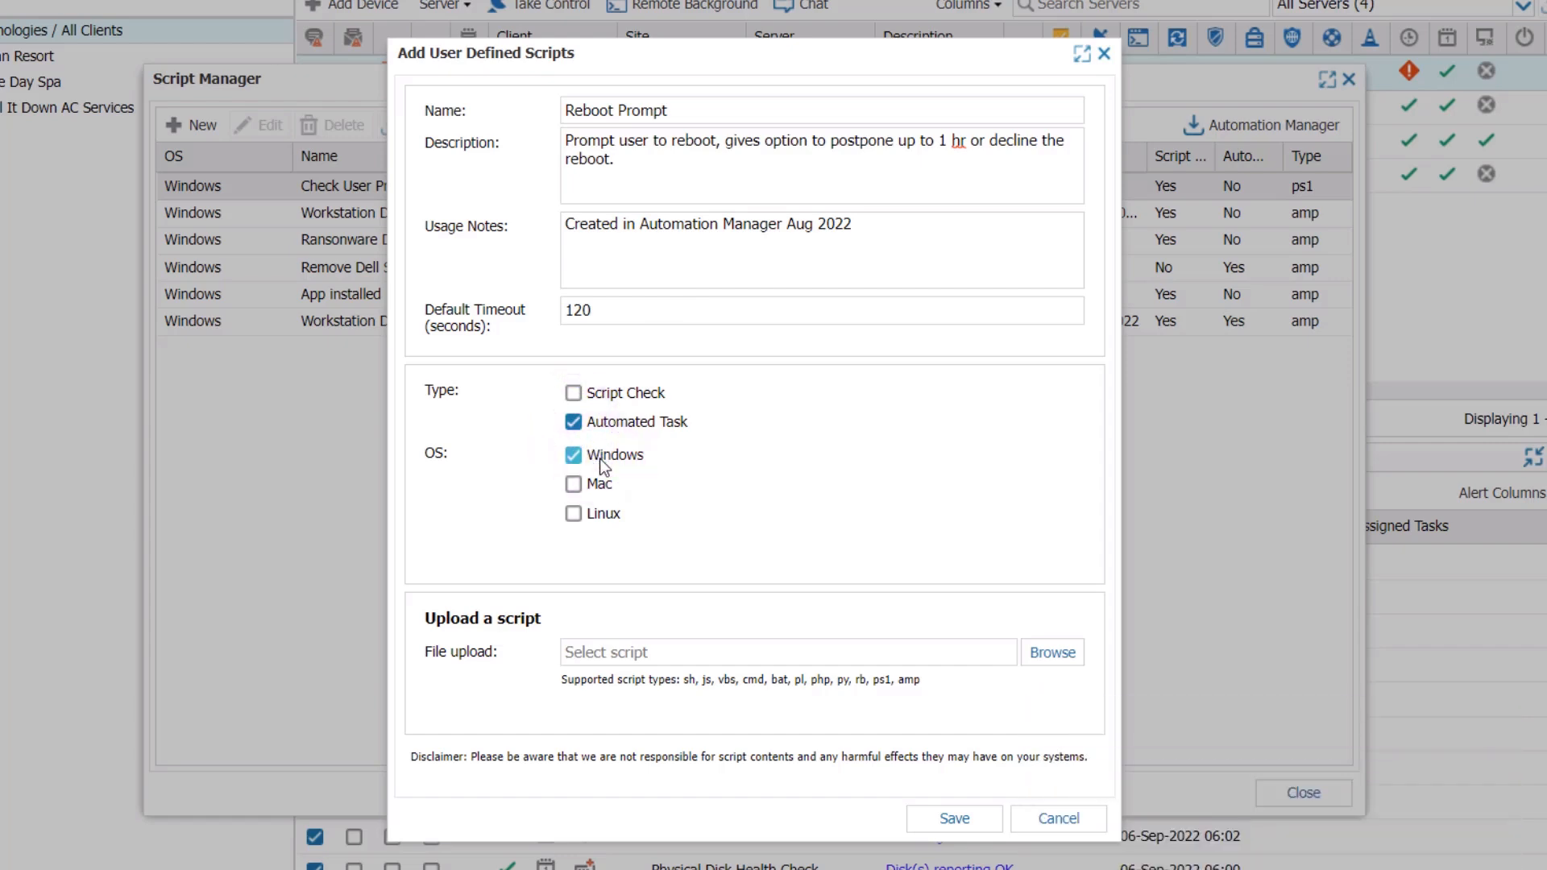
{"action": "left_click", "coordinate": [1054, 651]}
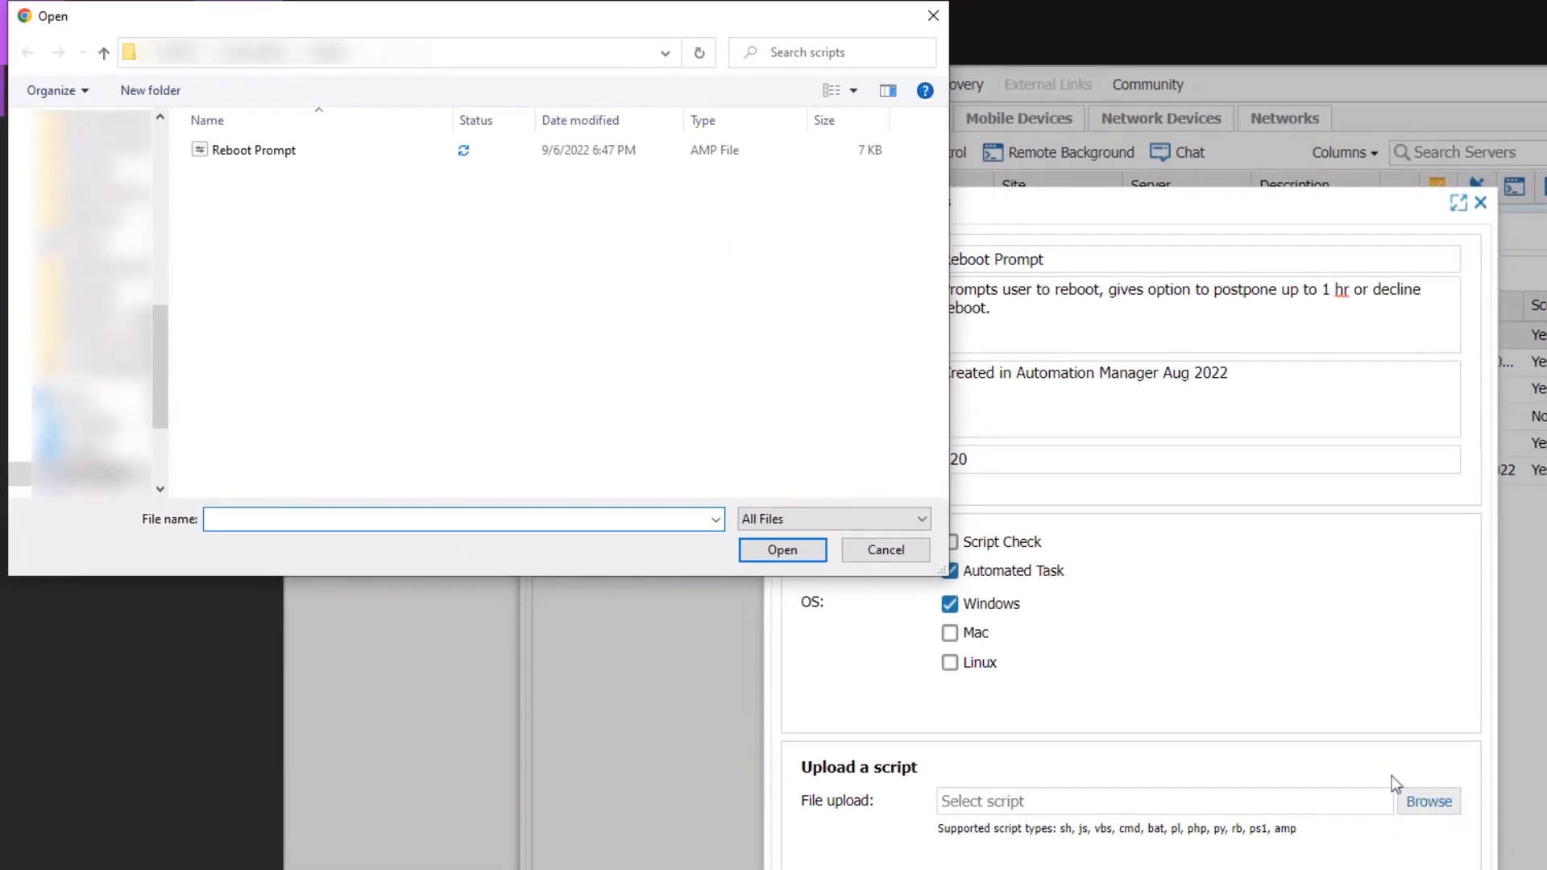
{"action": "left_click", "coordinate": [269, 152]}
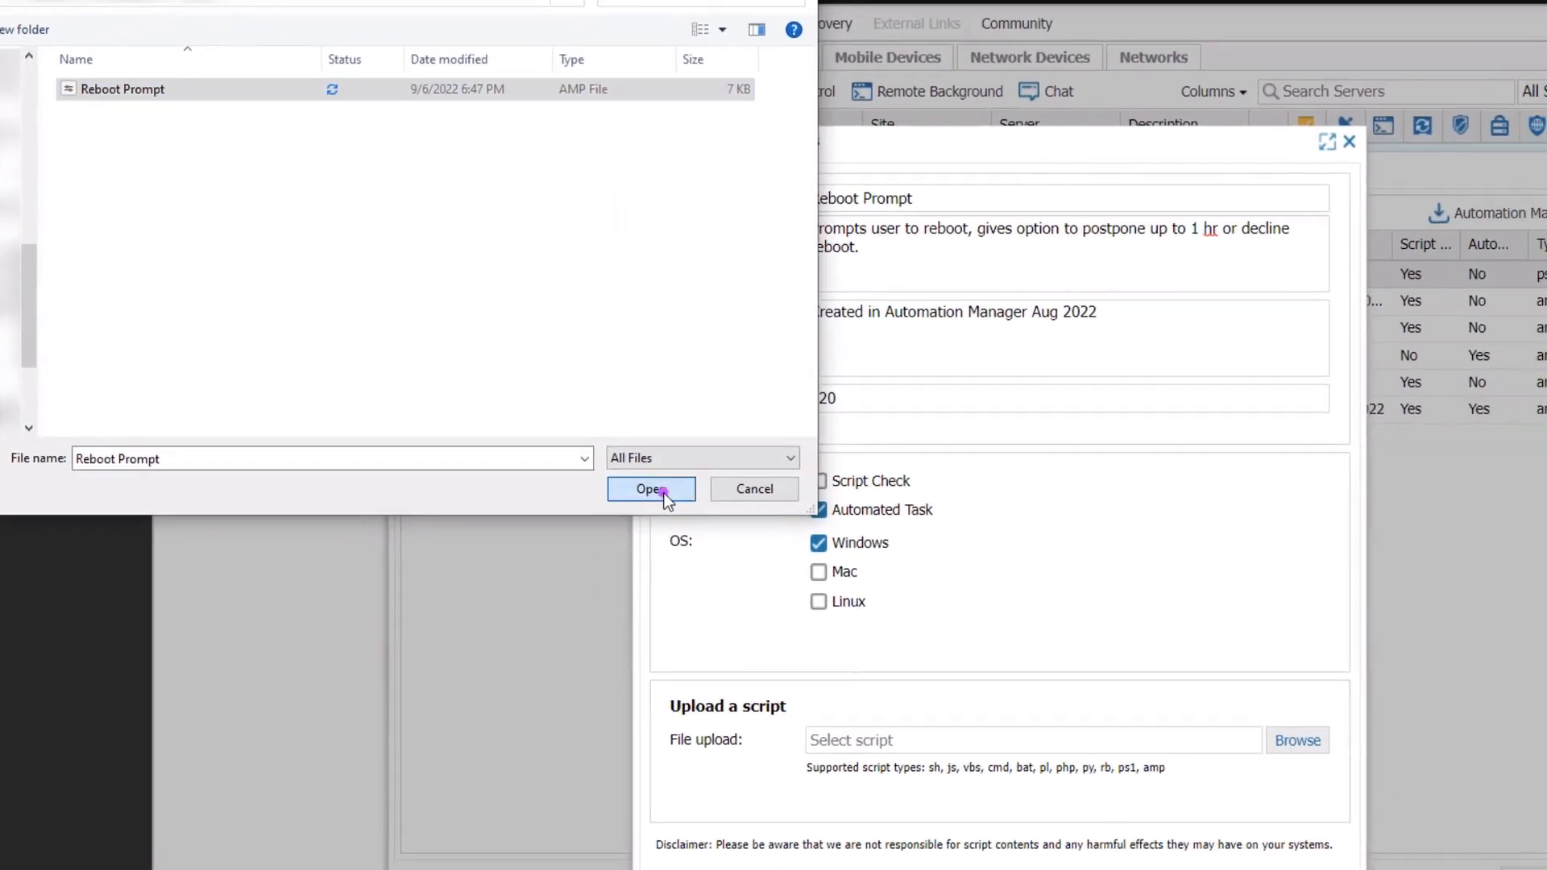
{"action": "left_click", "coordinate": [657, 491]}
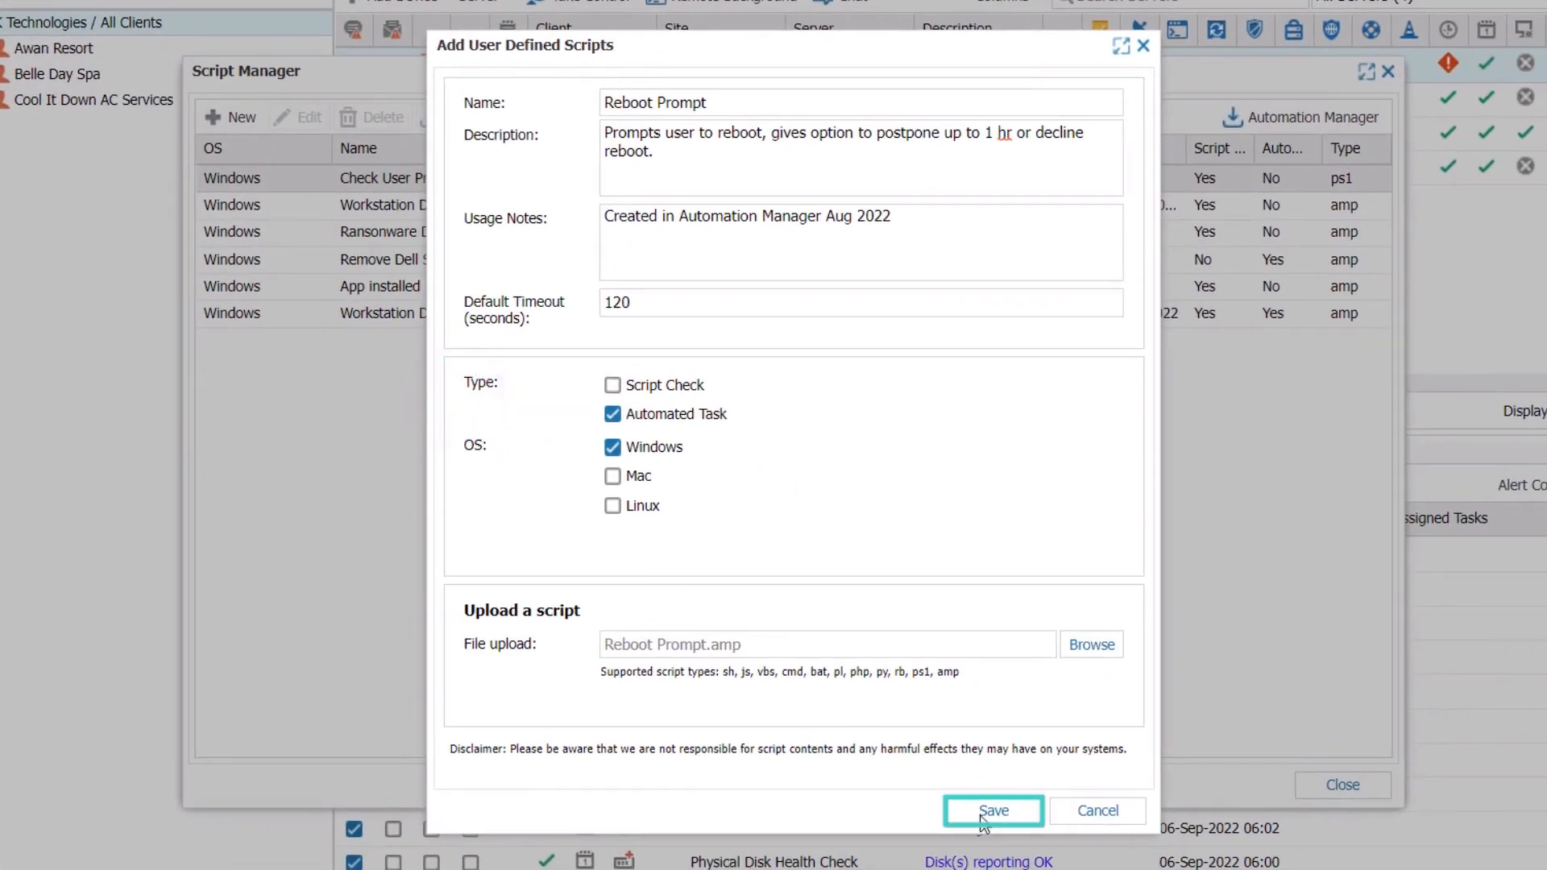
{"action": "left_click", "coordinate": [985, 820]}
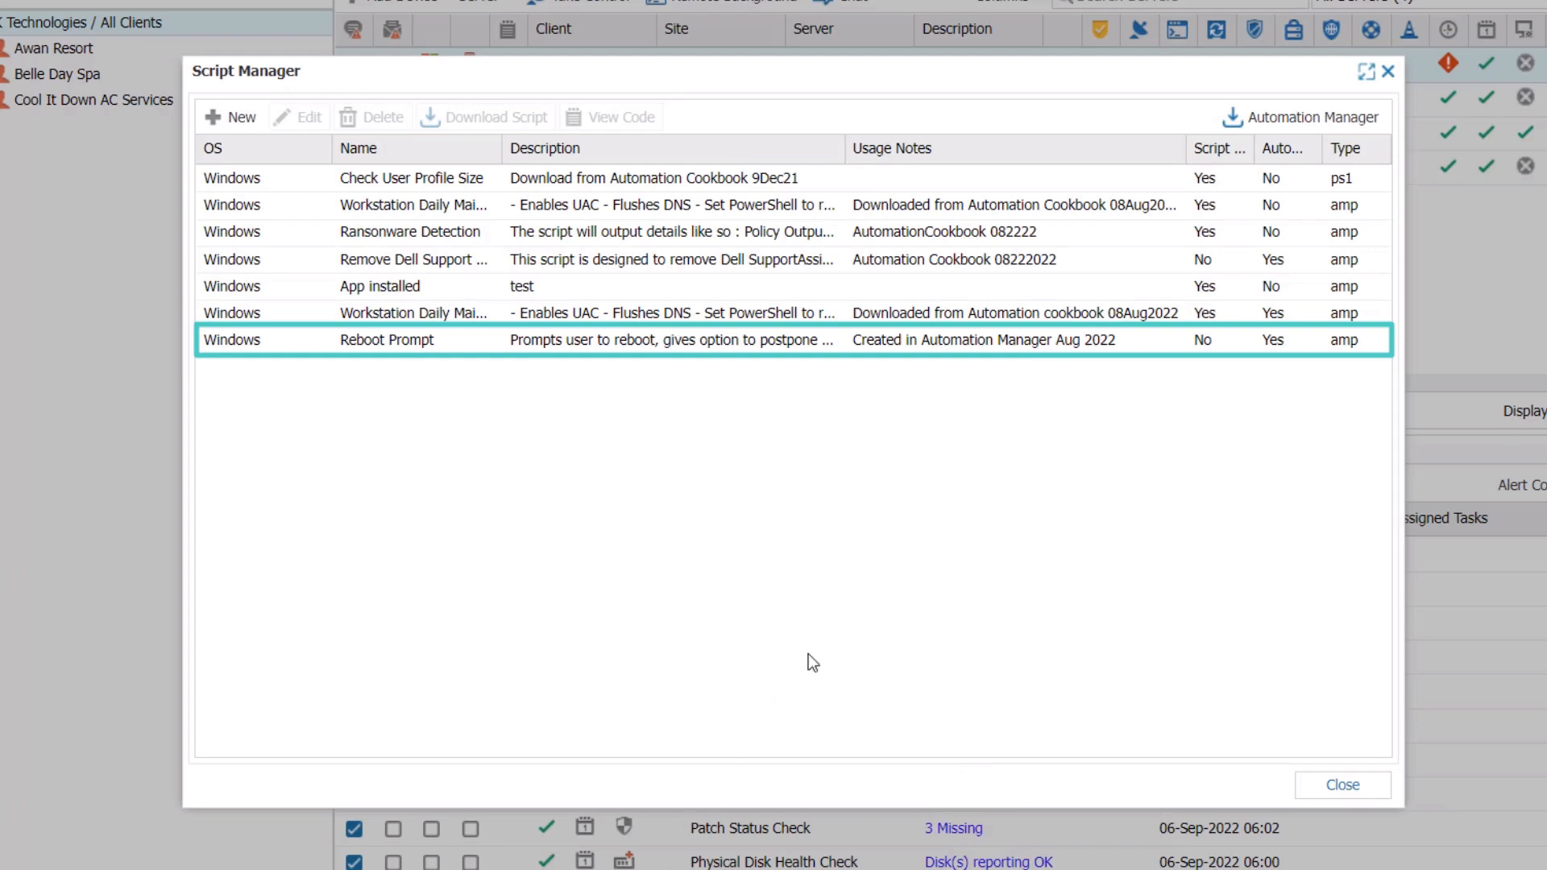
{"action": "left_click", "coordinate": [1330, 788]}
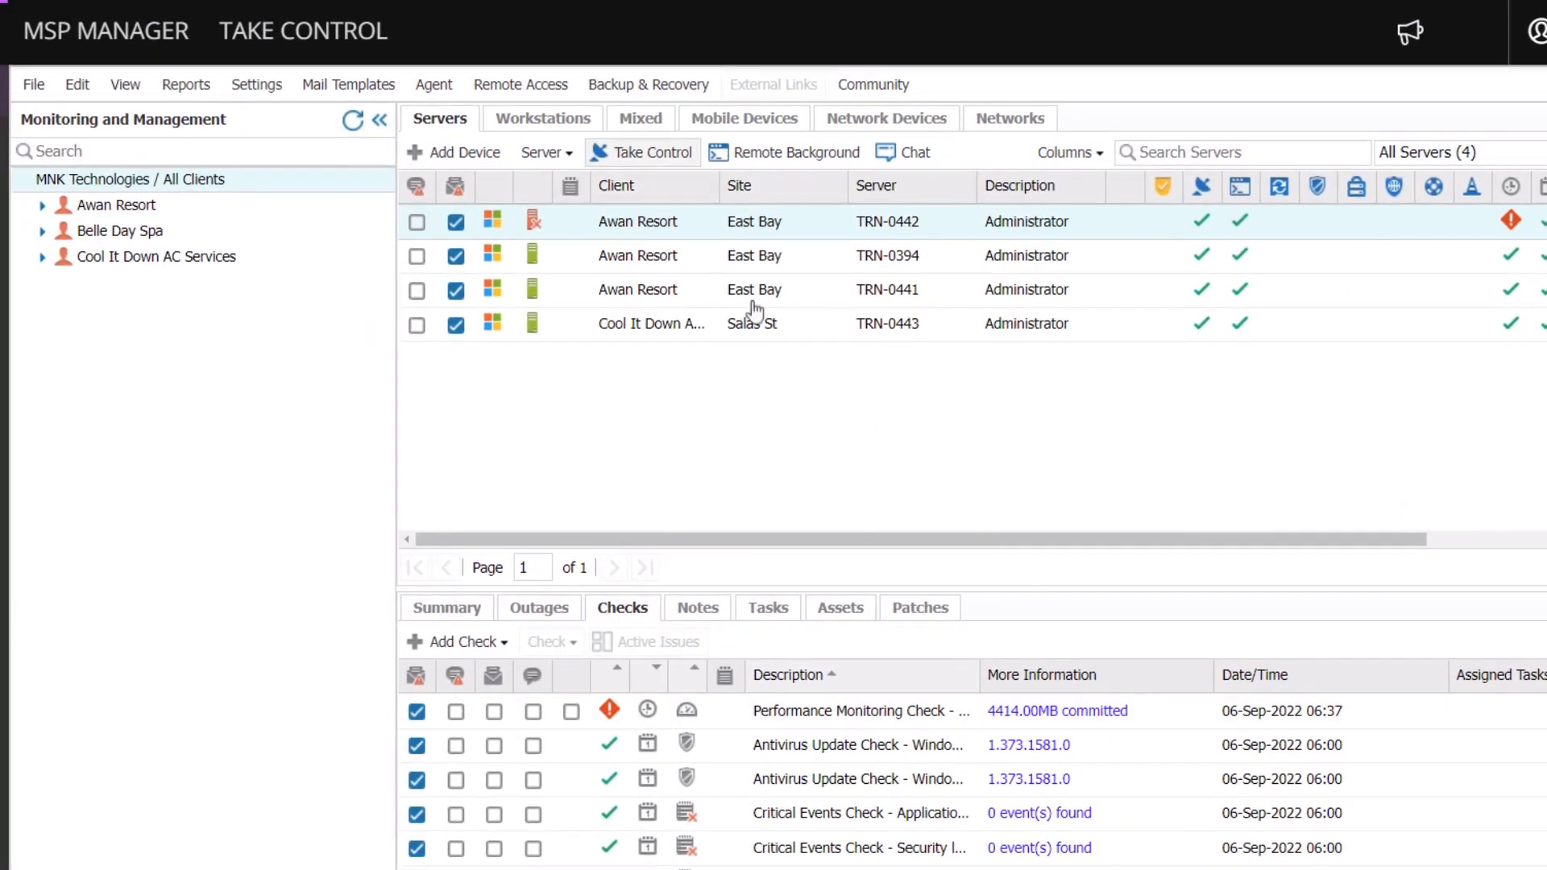
Step: Start adding an automated task for the Awan Resort client's workstations, using the user-defined Reboot Prompt script
{"action": "left_click", "coordinate": [572, 127]}
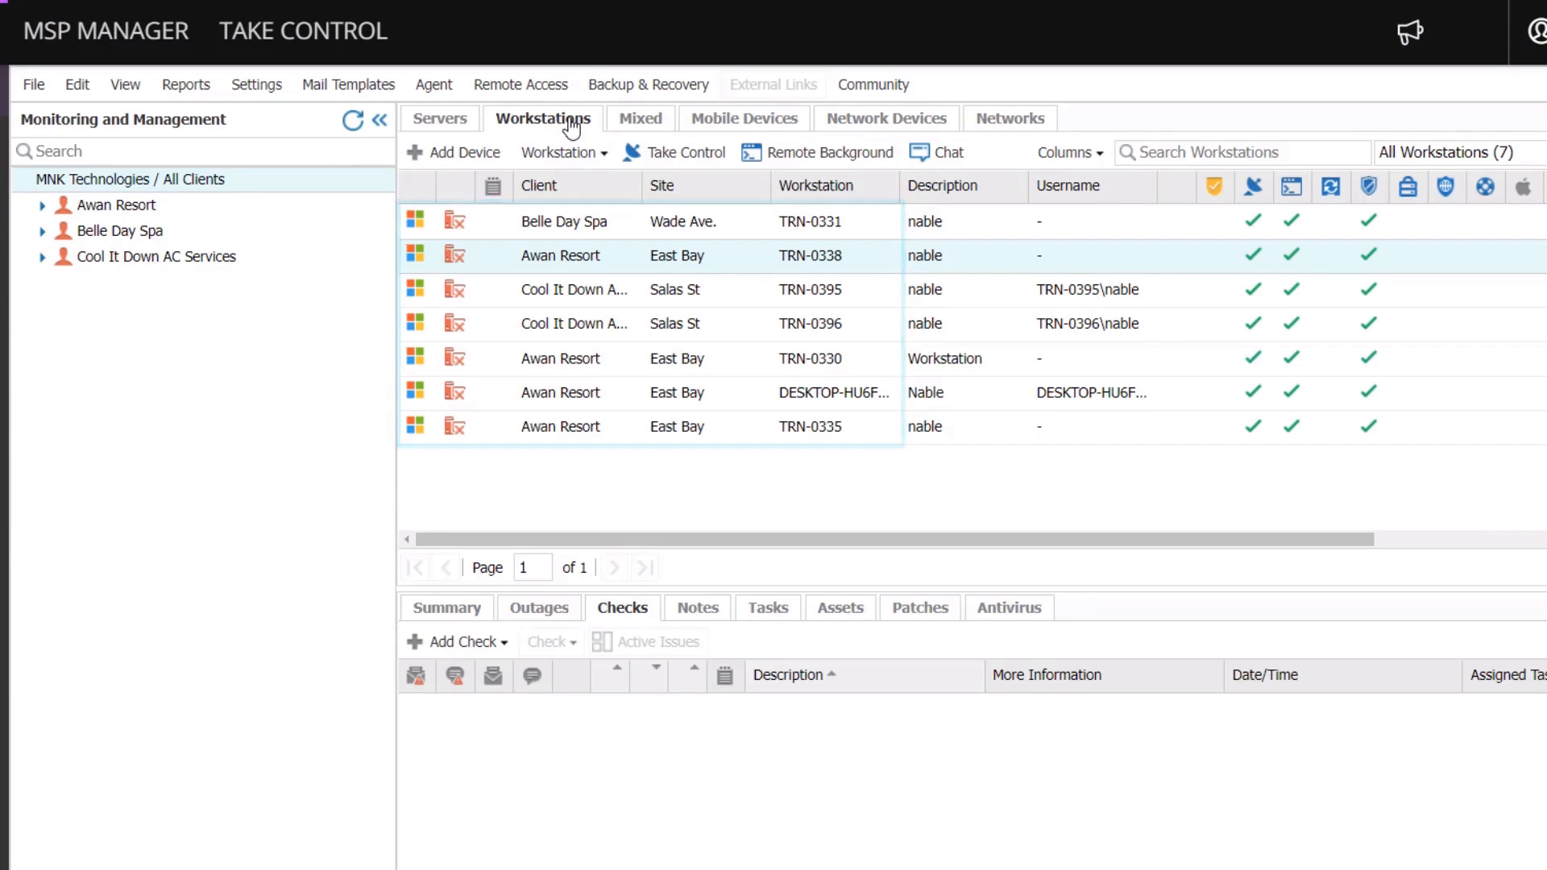
{"action": "right_click", "coordinate": [149, 208]}
{"action": "mouse_move", "coordinate": [211, 409]}
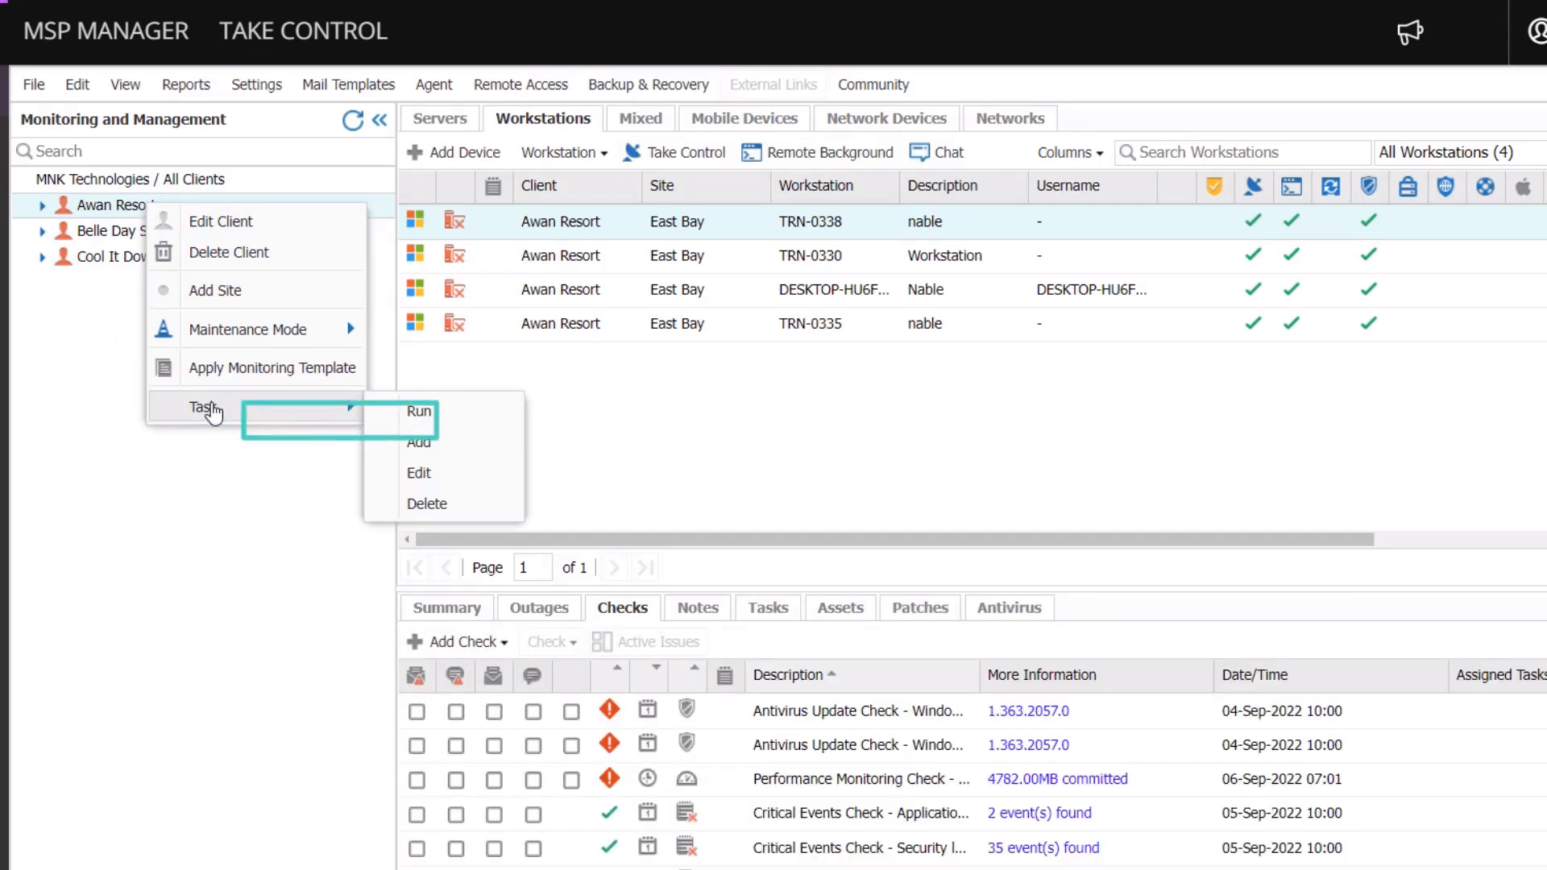
{"action": "left_click", "coordinate": [460, 442]}
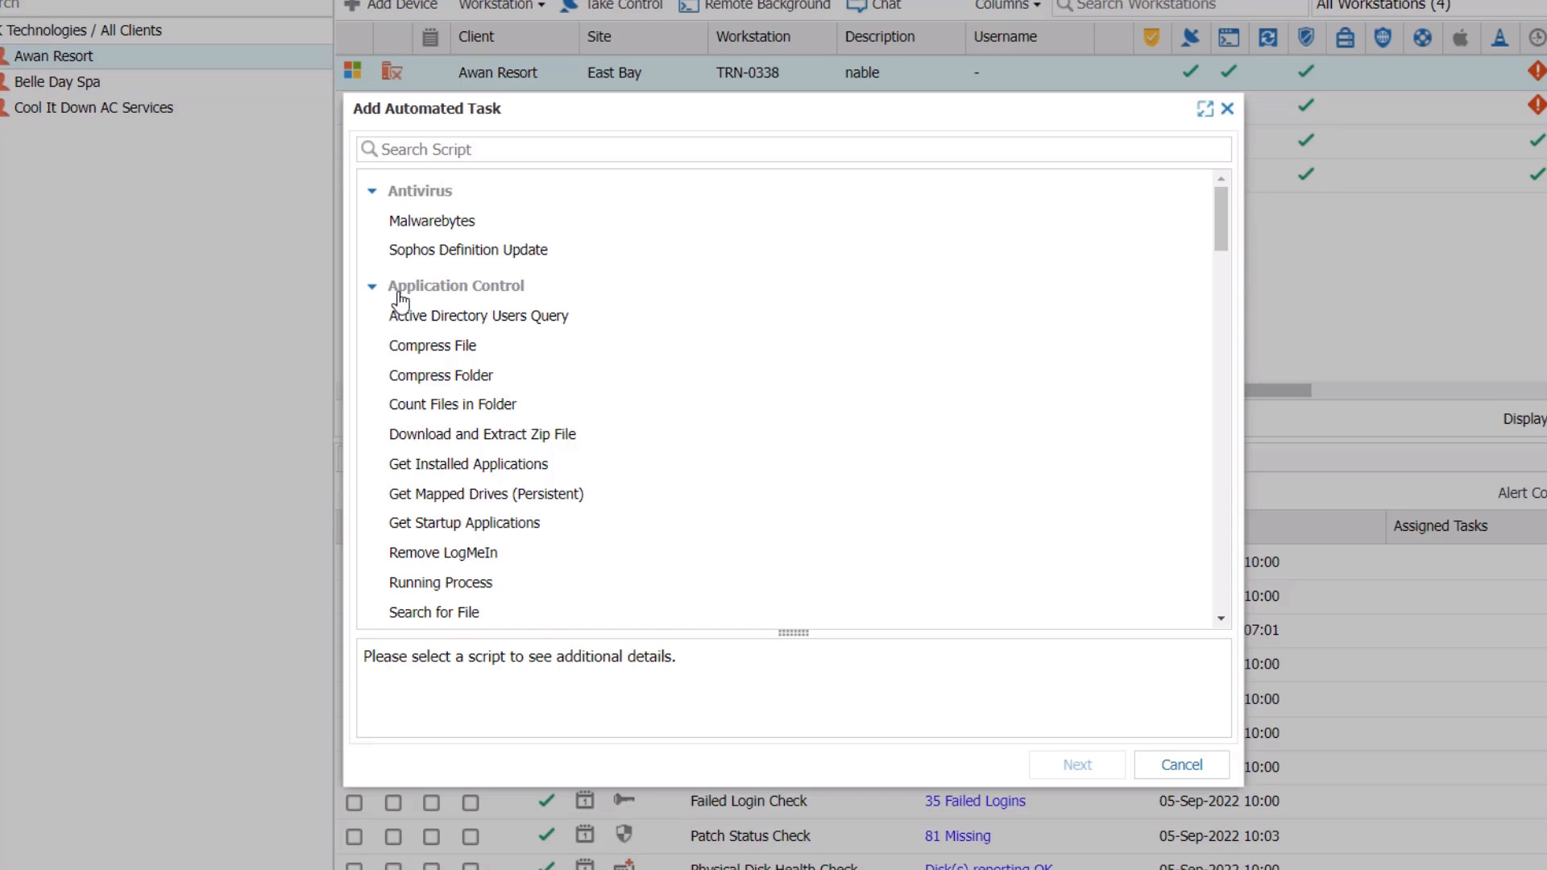
{"action": "type", "text": "reboot"}
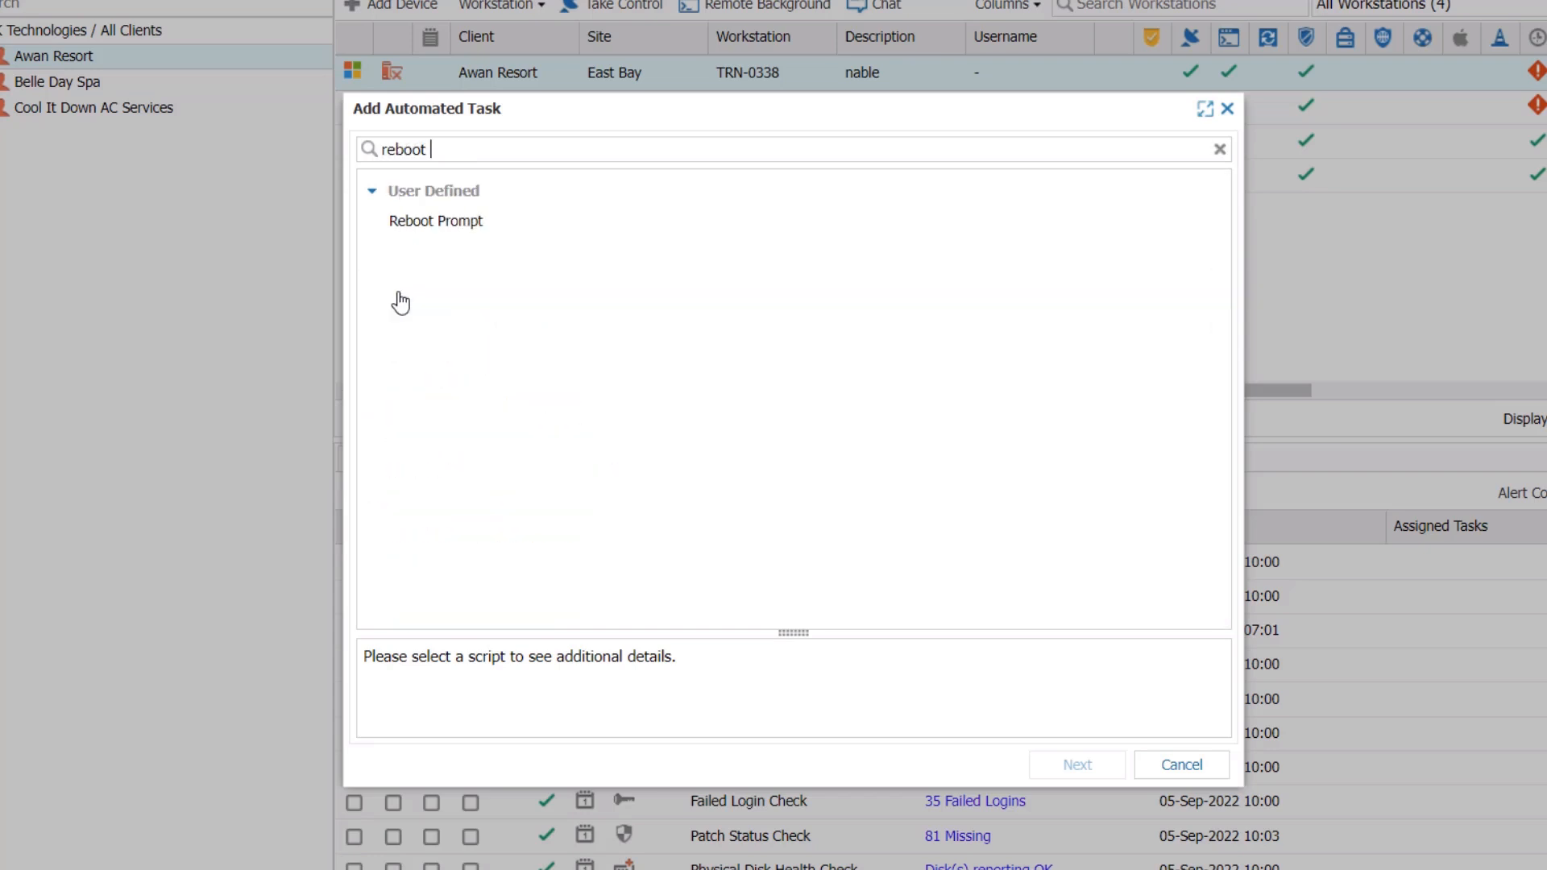
{"action": "left_click", "coordinate": [442, 218]}
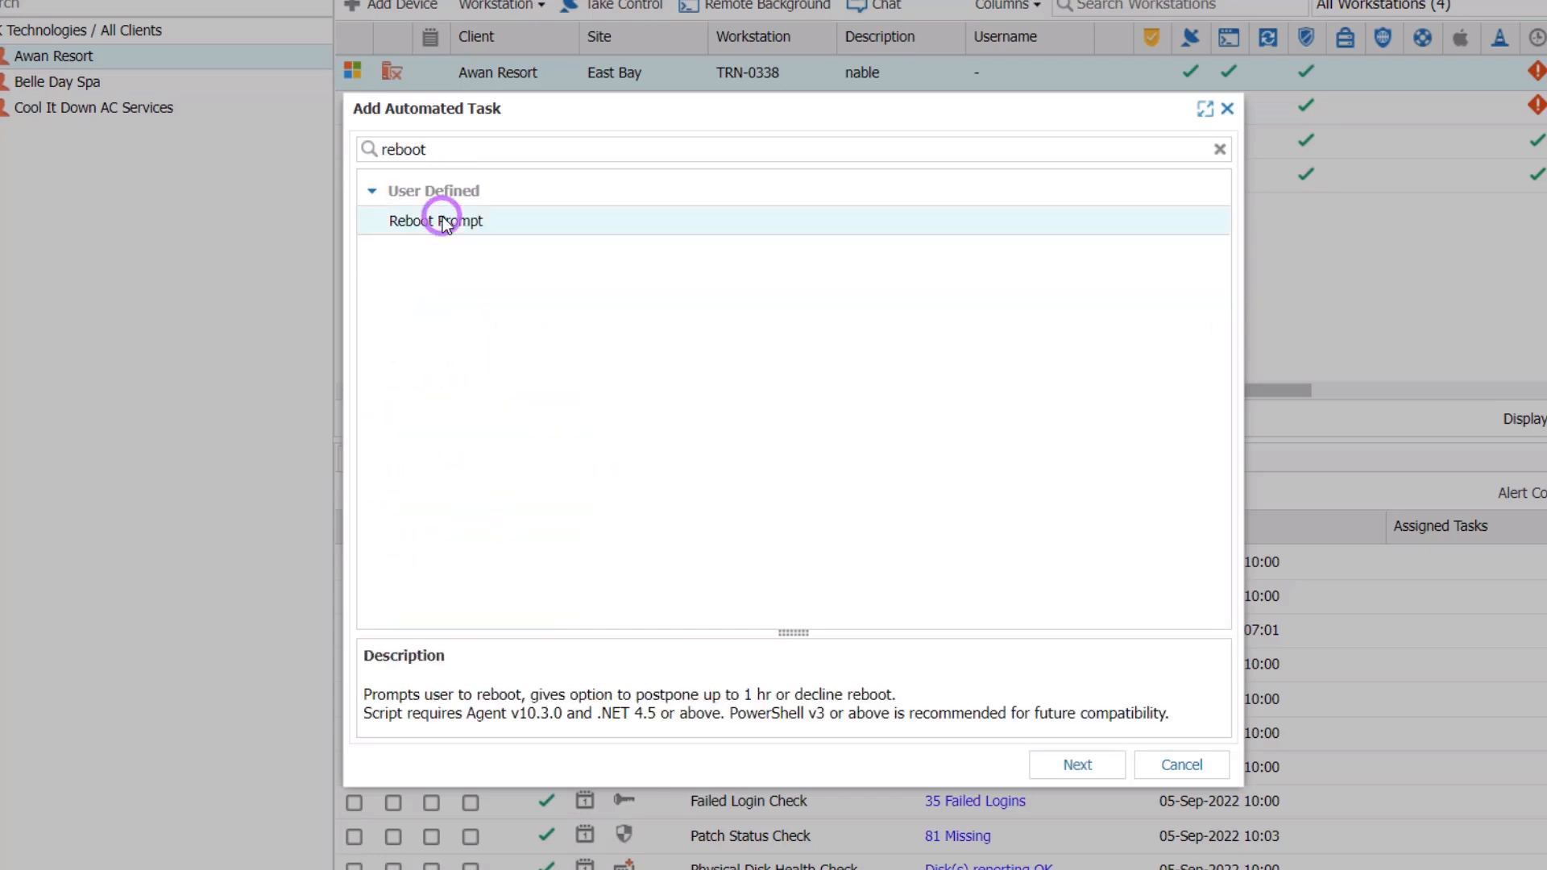
{"action": "left_click", "coordinate": [1077, 764]}
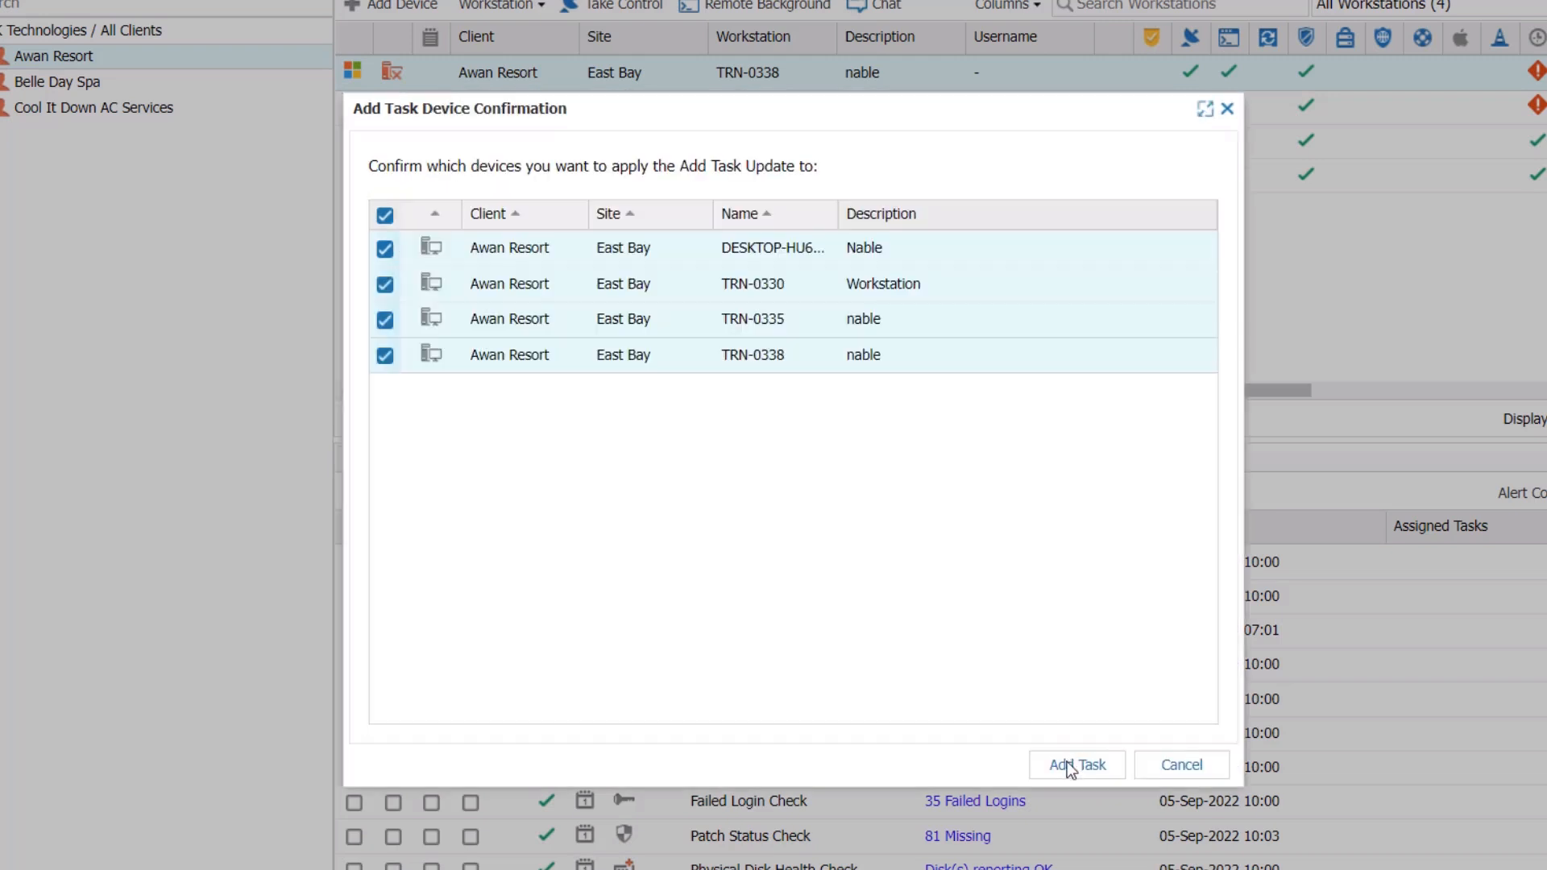
Step: Apply the Reboot Prompt task to all four listed Awan Resort workstations, then show the selected workstation's tasks
{"action": "left_click", "coordinate": [1070, 769]}
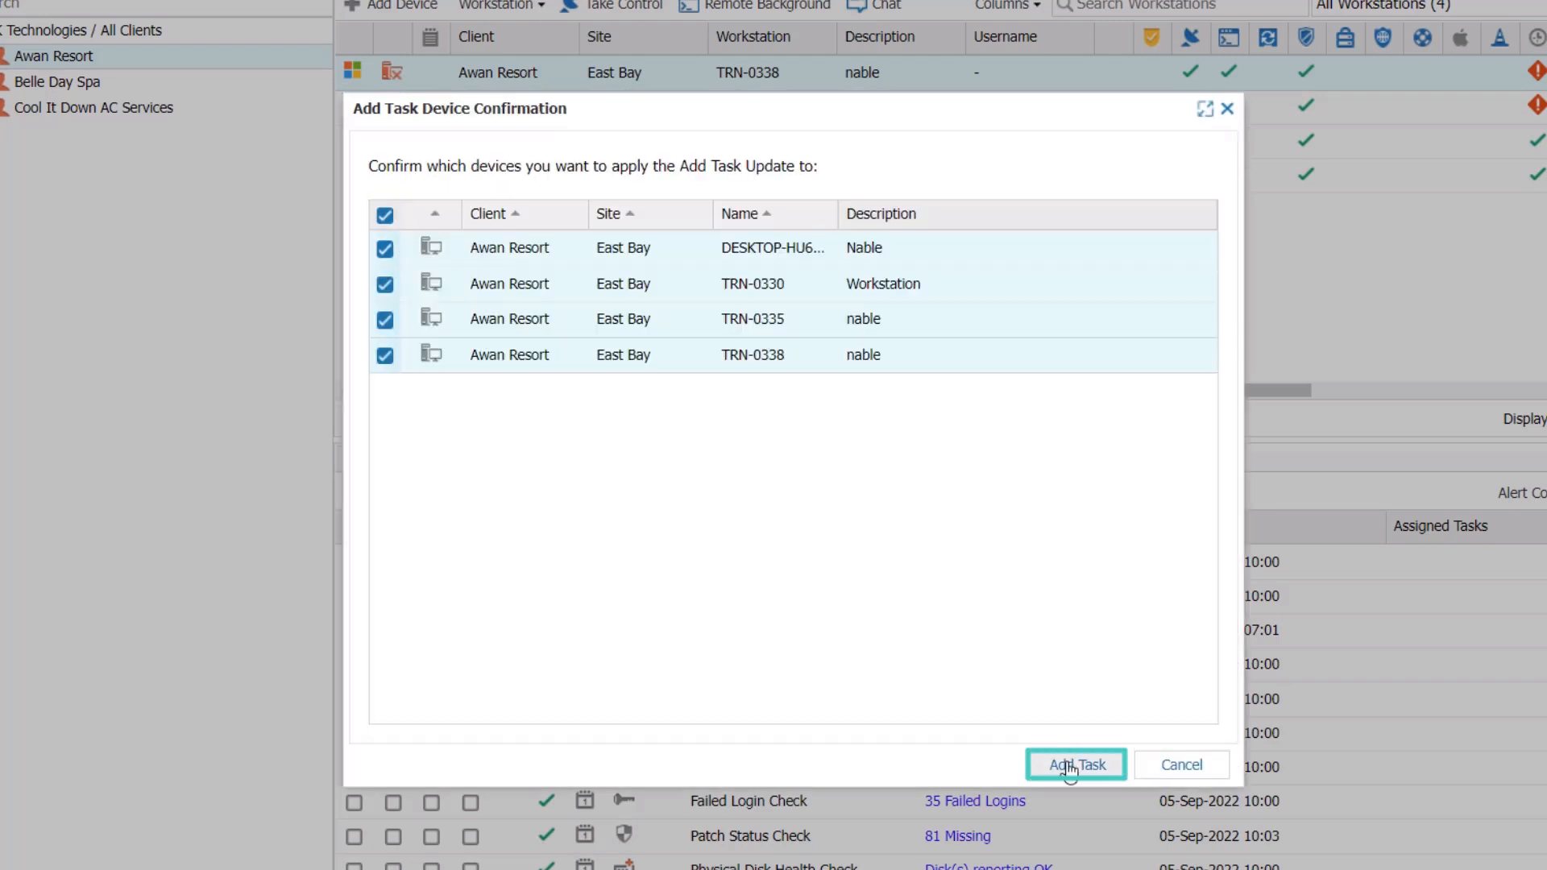
{"action": "left_click", "coordinate": [1071, 767]}
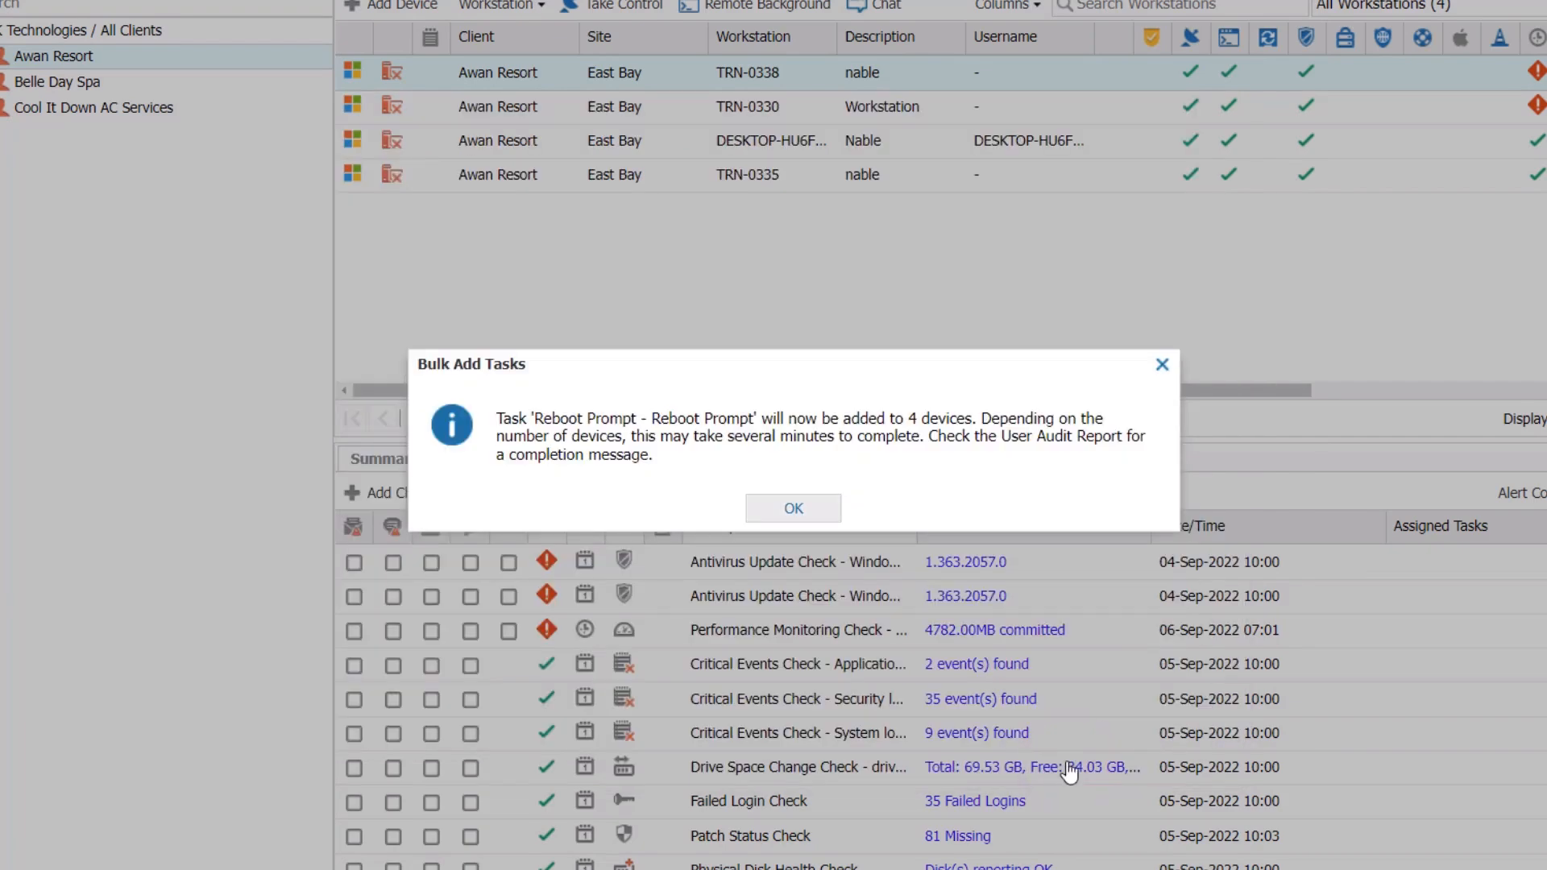
{"action": "left_click", "coordinate": [822, 508]}
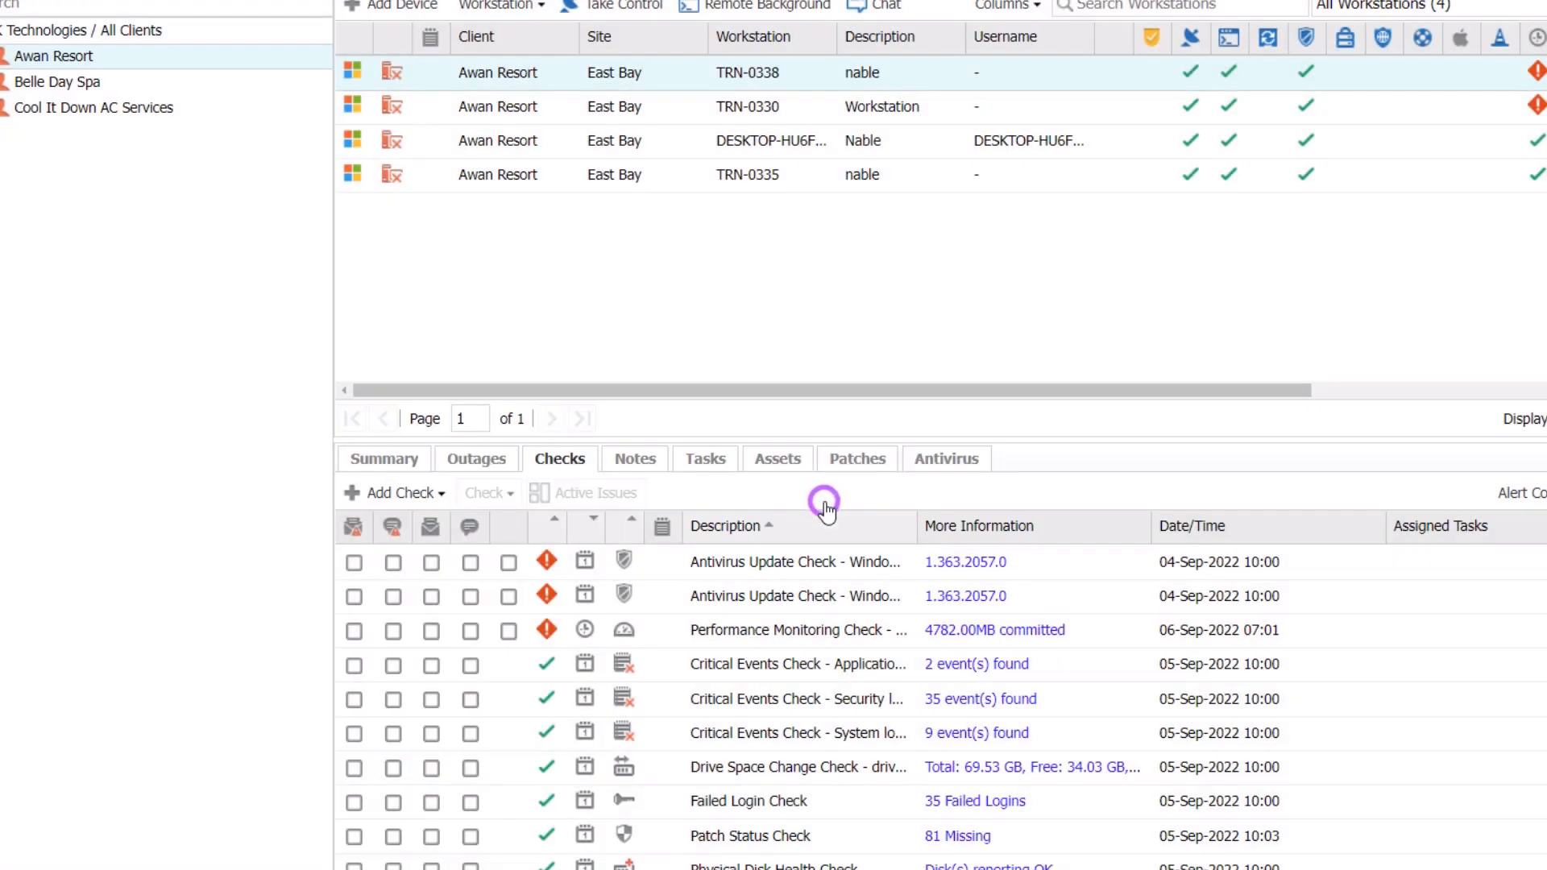
{"action": "left_click", "coordinate": [723, 459]}
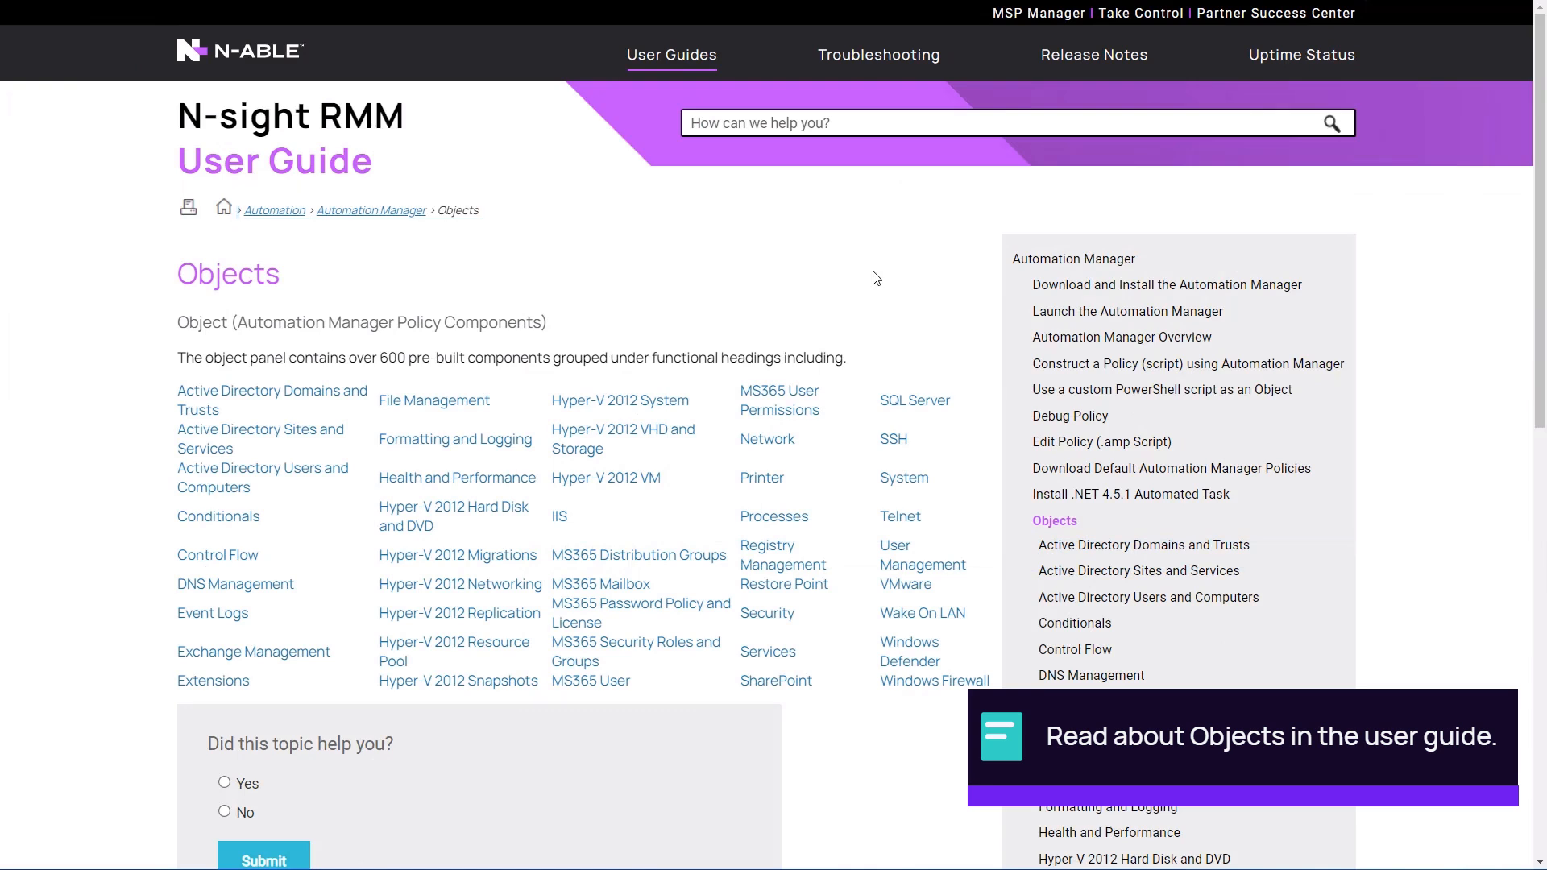
Step: In the N-sight RMM User Guide, look up the Force Windows Update entry among the System automation objects
{"action": "left_click", "coordinate": [903, 479]}
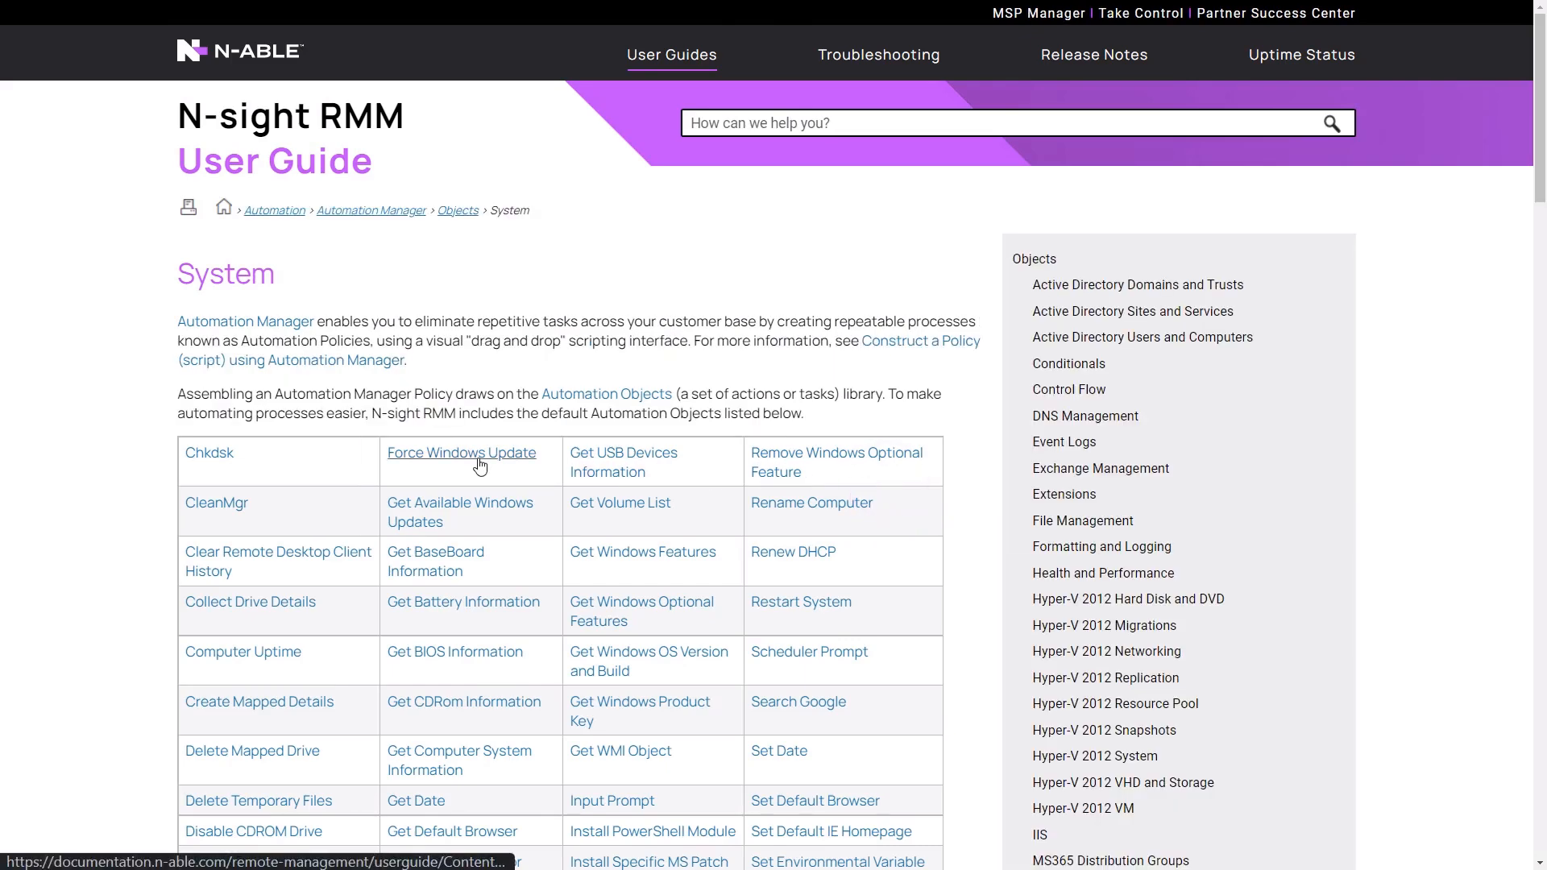
{"action": "left_click", "coordinate": [480, 455]}
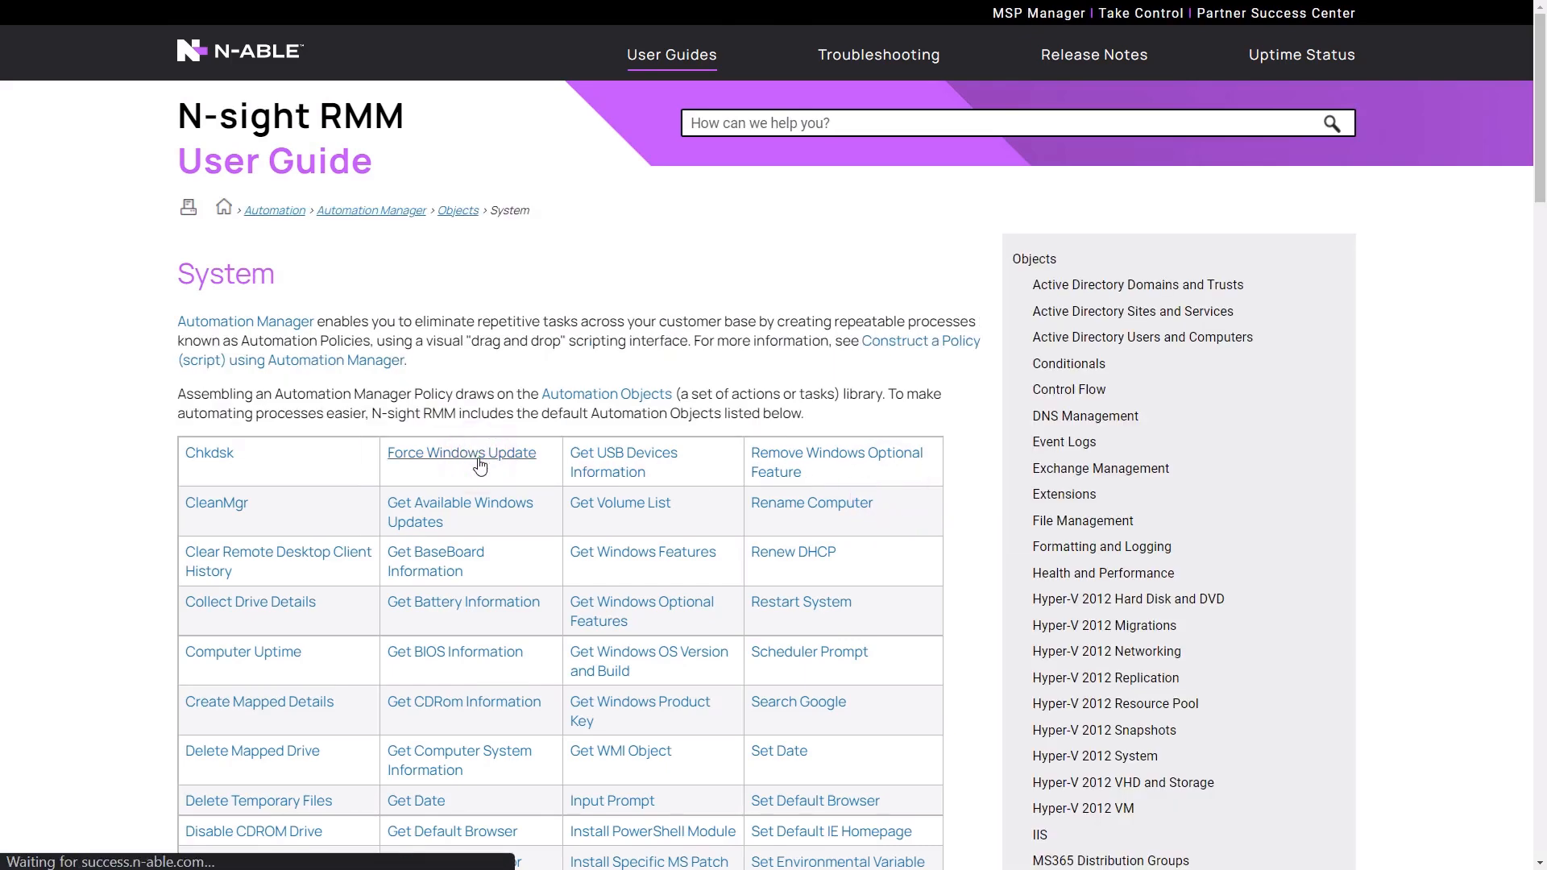